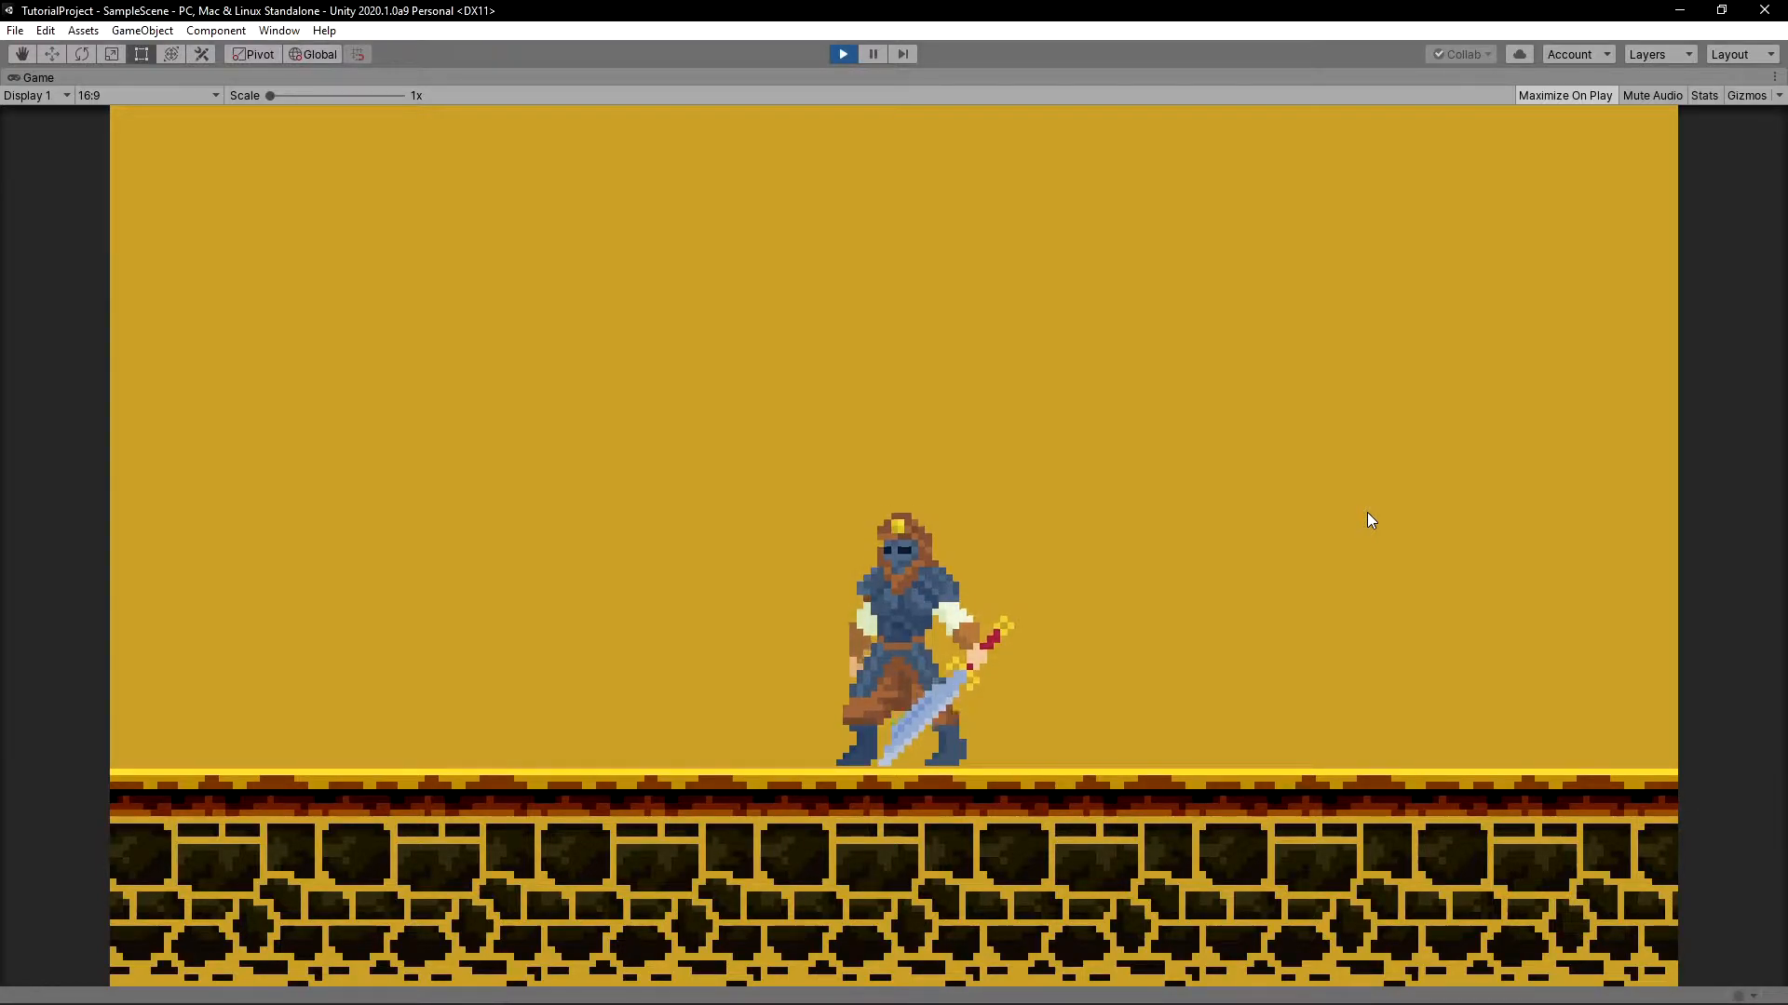
Step: Stop the running game, select the Player object and open its Animator state graph
{"action": "left_click", "coordinate": [842, 54]}
{"action": "left_click", "coordinate": [657, 77]}
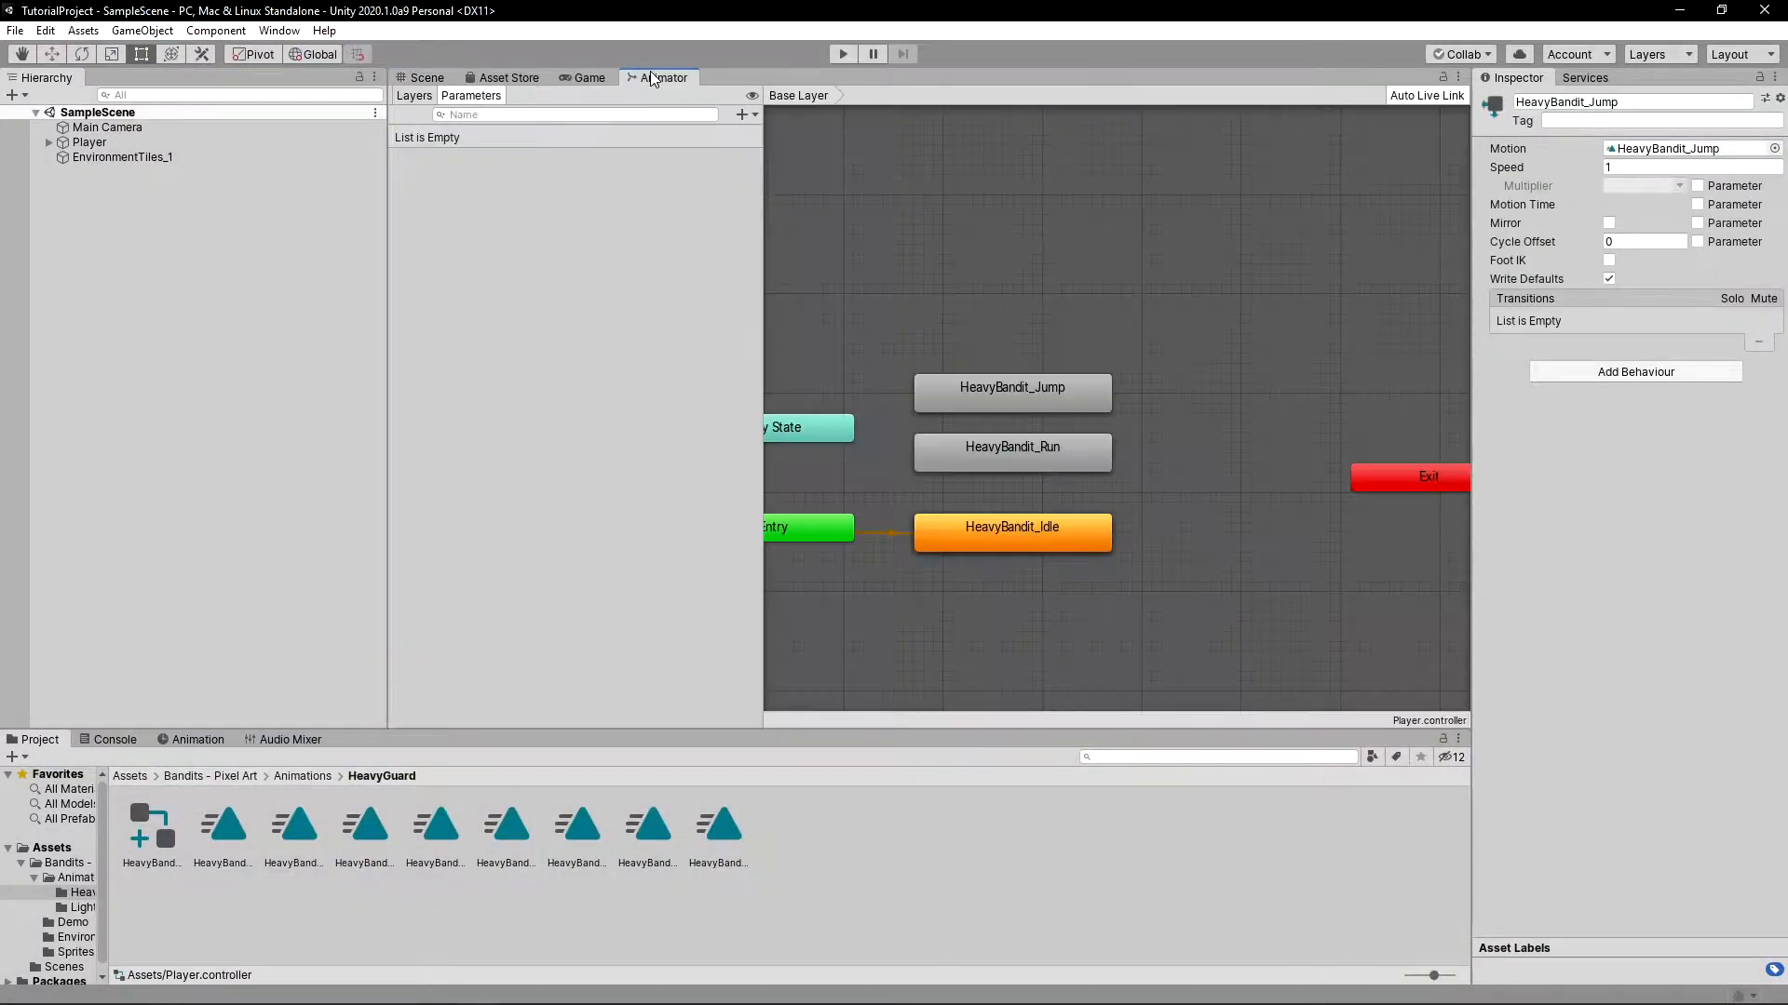
{"action": "left_click", "coordinate": [424, 78]}
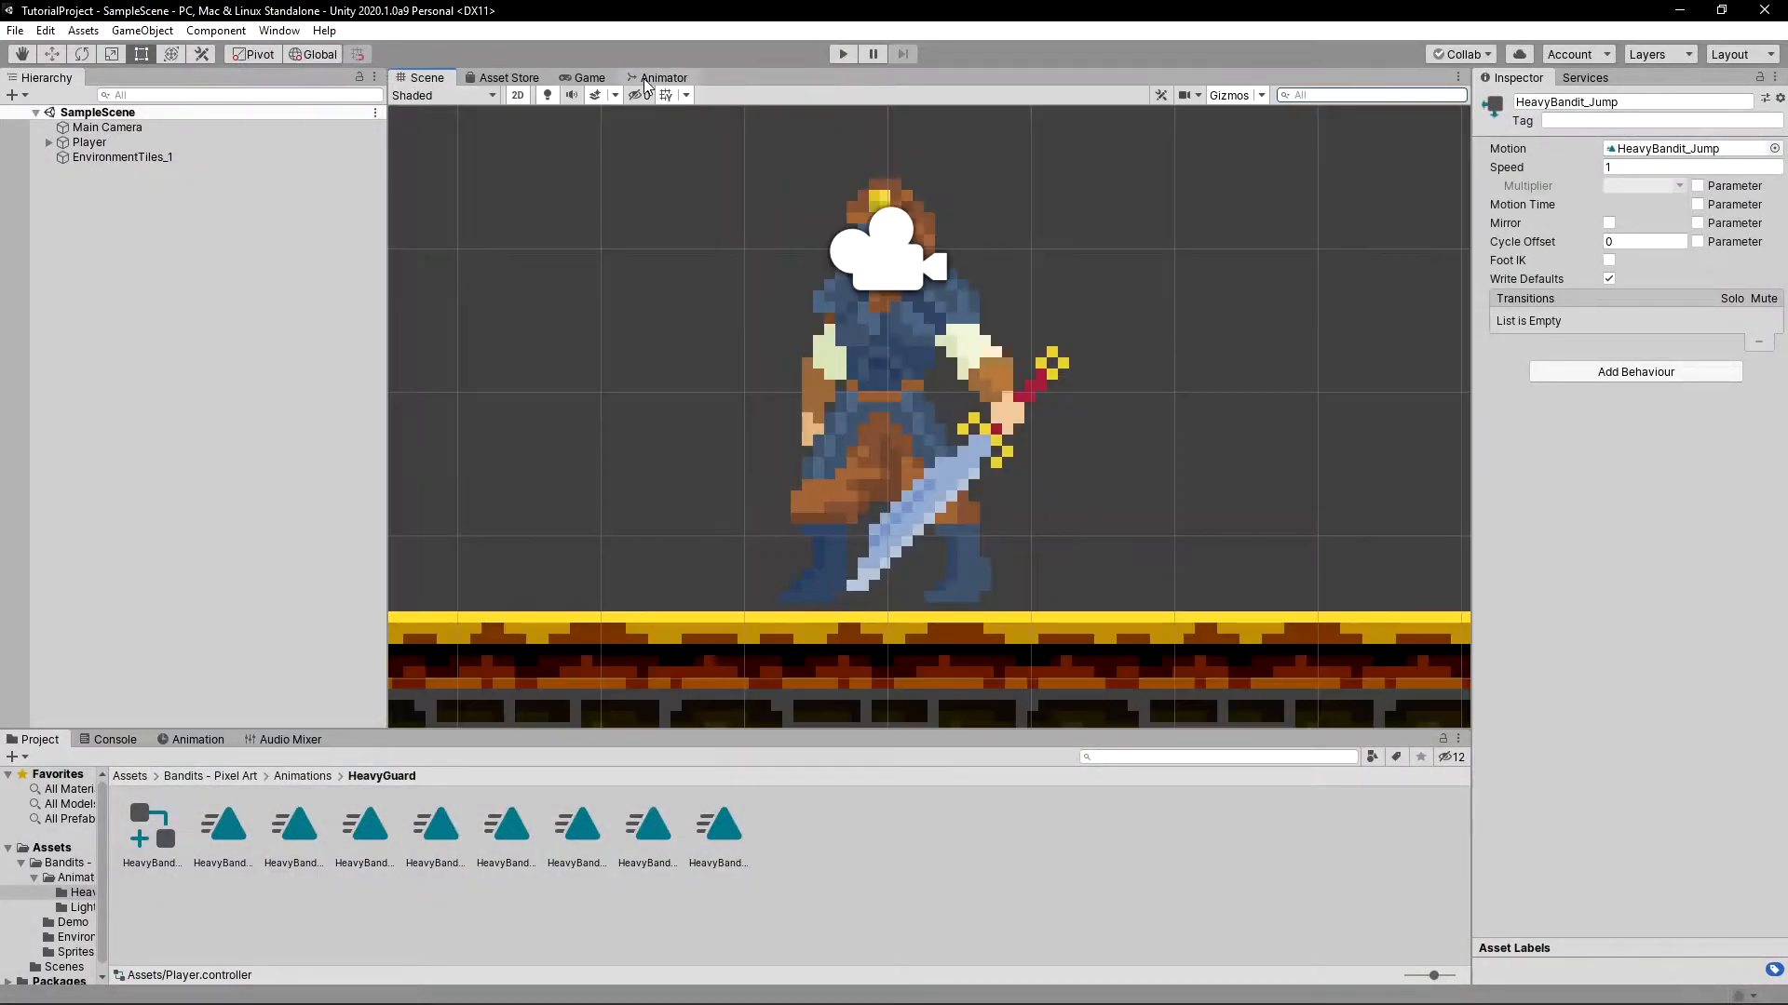
{"action": "left_click", "coordinate": [90, 142]}
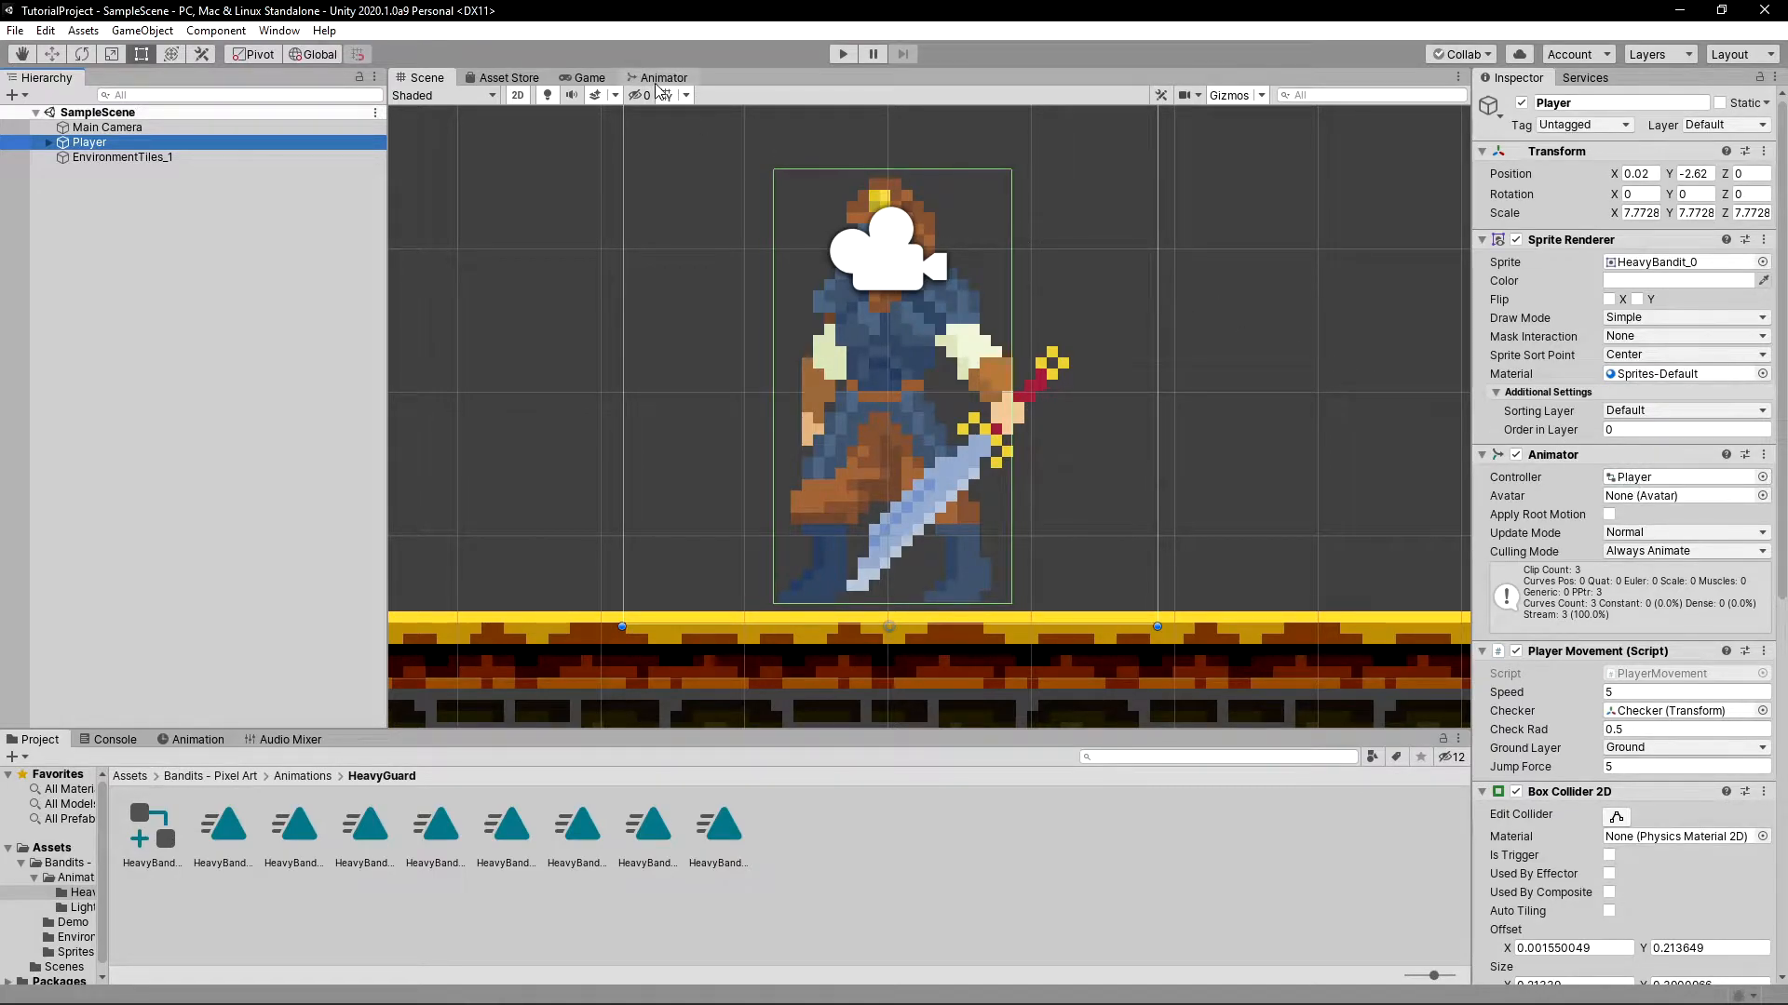
{"action": "left_click", "coordinate": [661, 78]}
{"action": "scroll", "coordinate": [1125, 393], "scroll_direction": "up", "scroll_amount": 5}
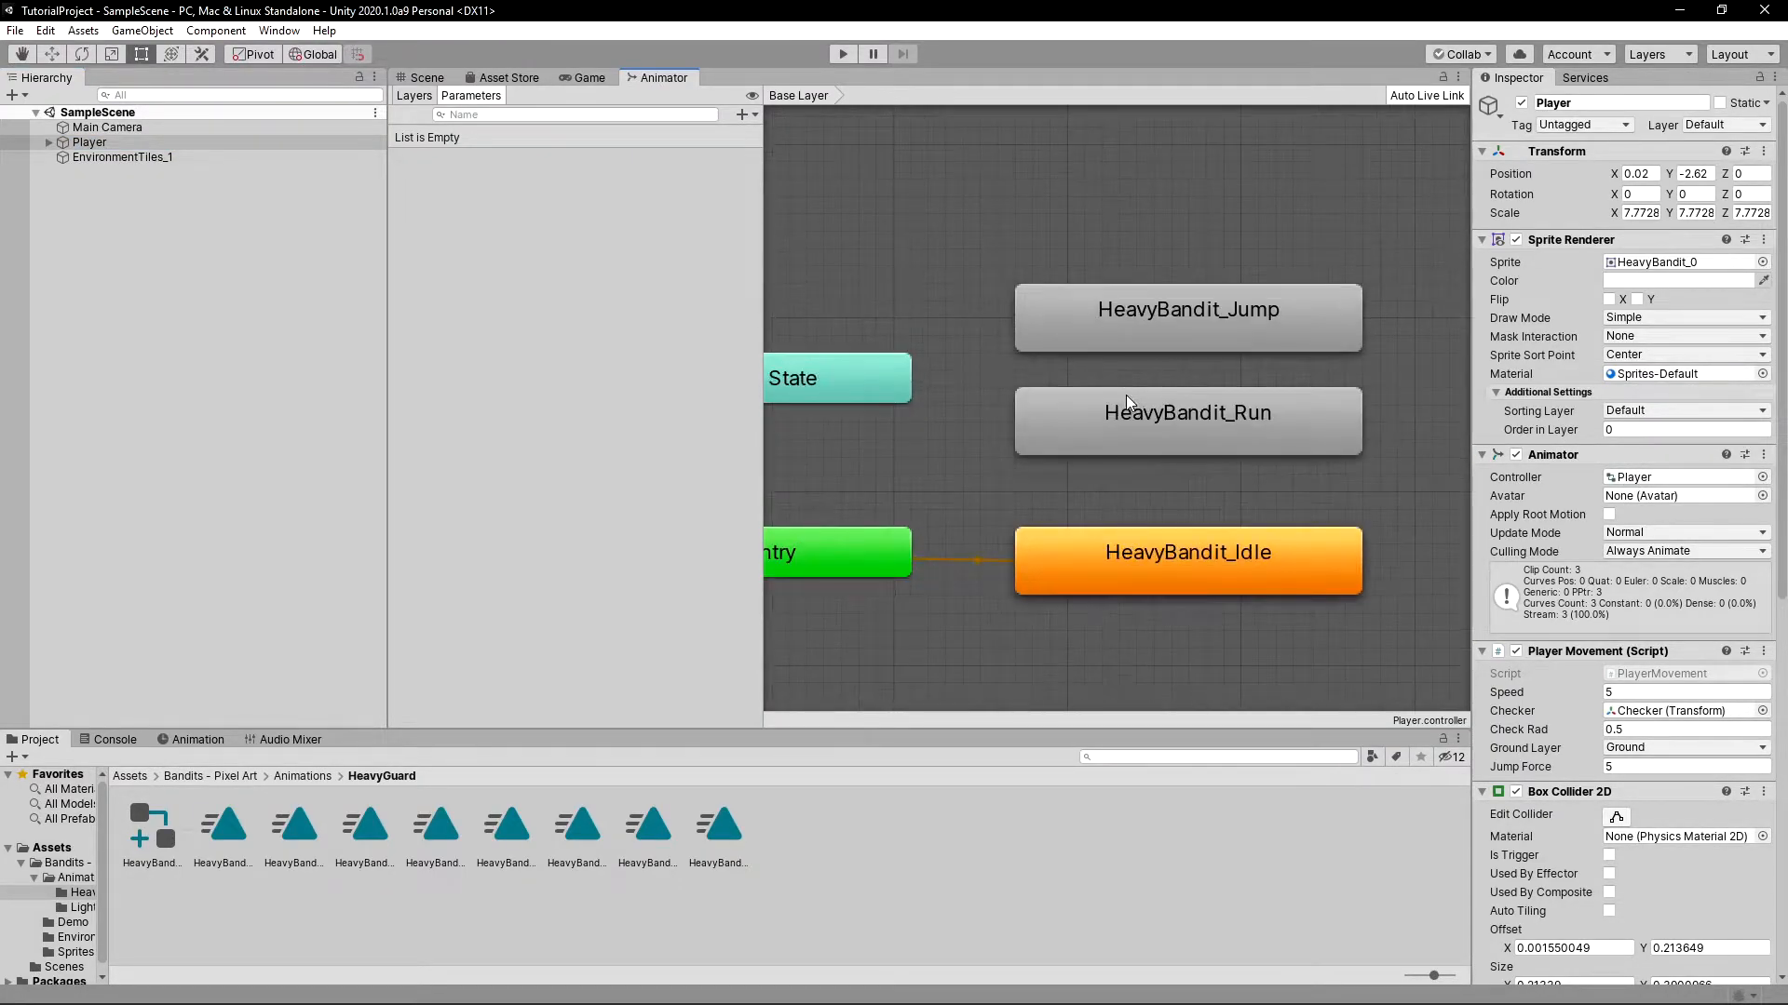
Step: Reposition the HeavyBandit_Run state between Jump and Idle, and make a transition from HeavyBandit_Idle to HeavyBandit_Run
{"action": "left_click_drag", "start_coordinate": [1129, 411], "coordinate": [1121, 429]}
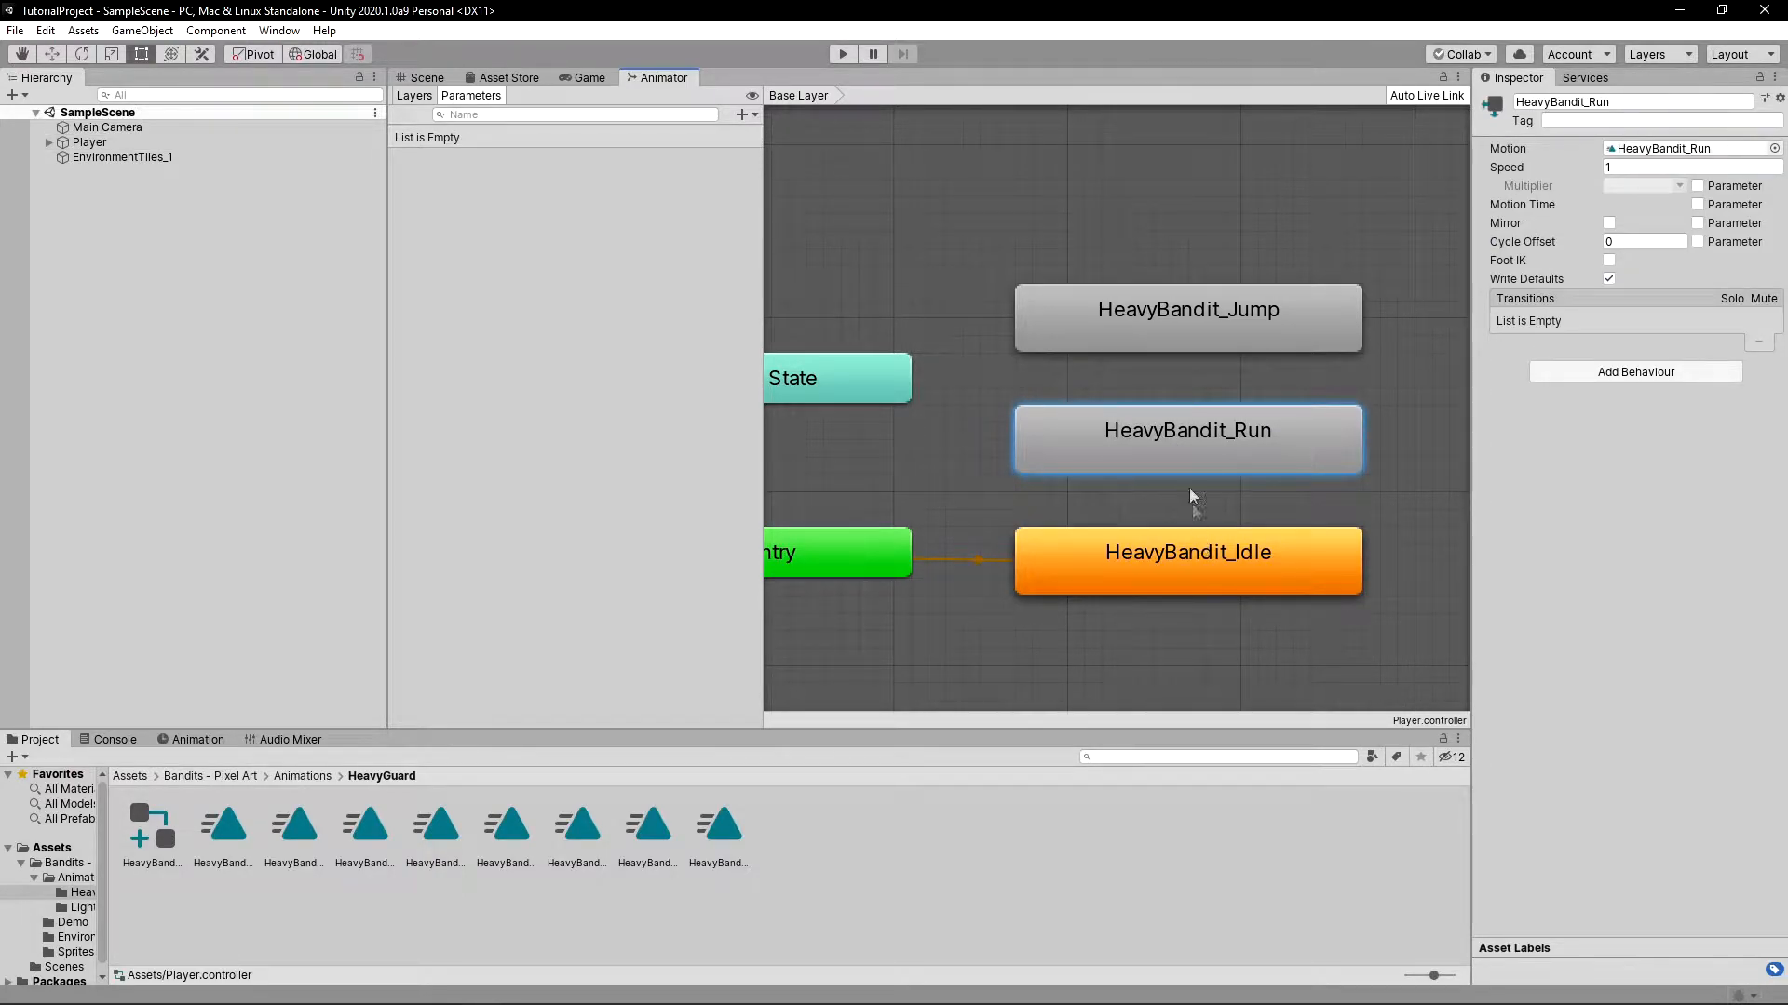
{"action": "right_click", "coordinate": [1181, 570]}
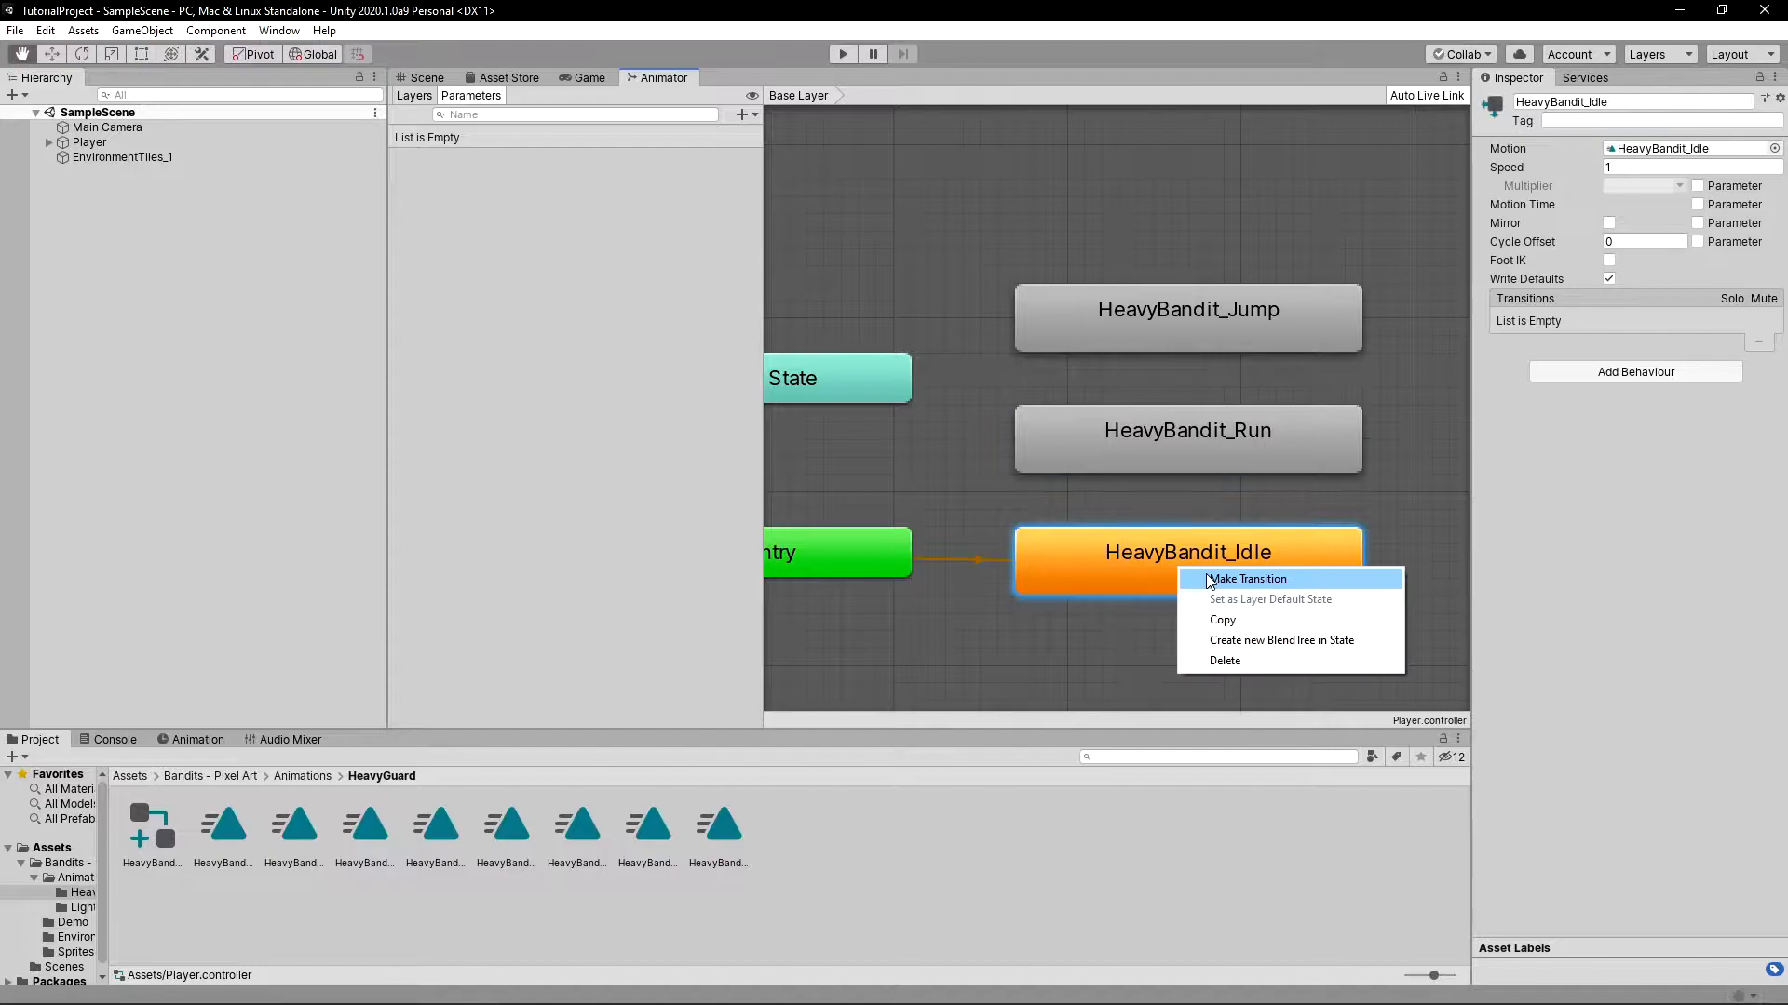
{"action": "left_click", "coordinate": [1175, 490]}
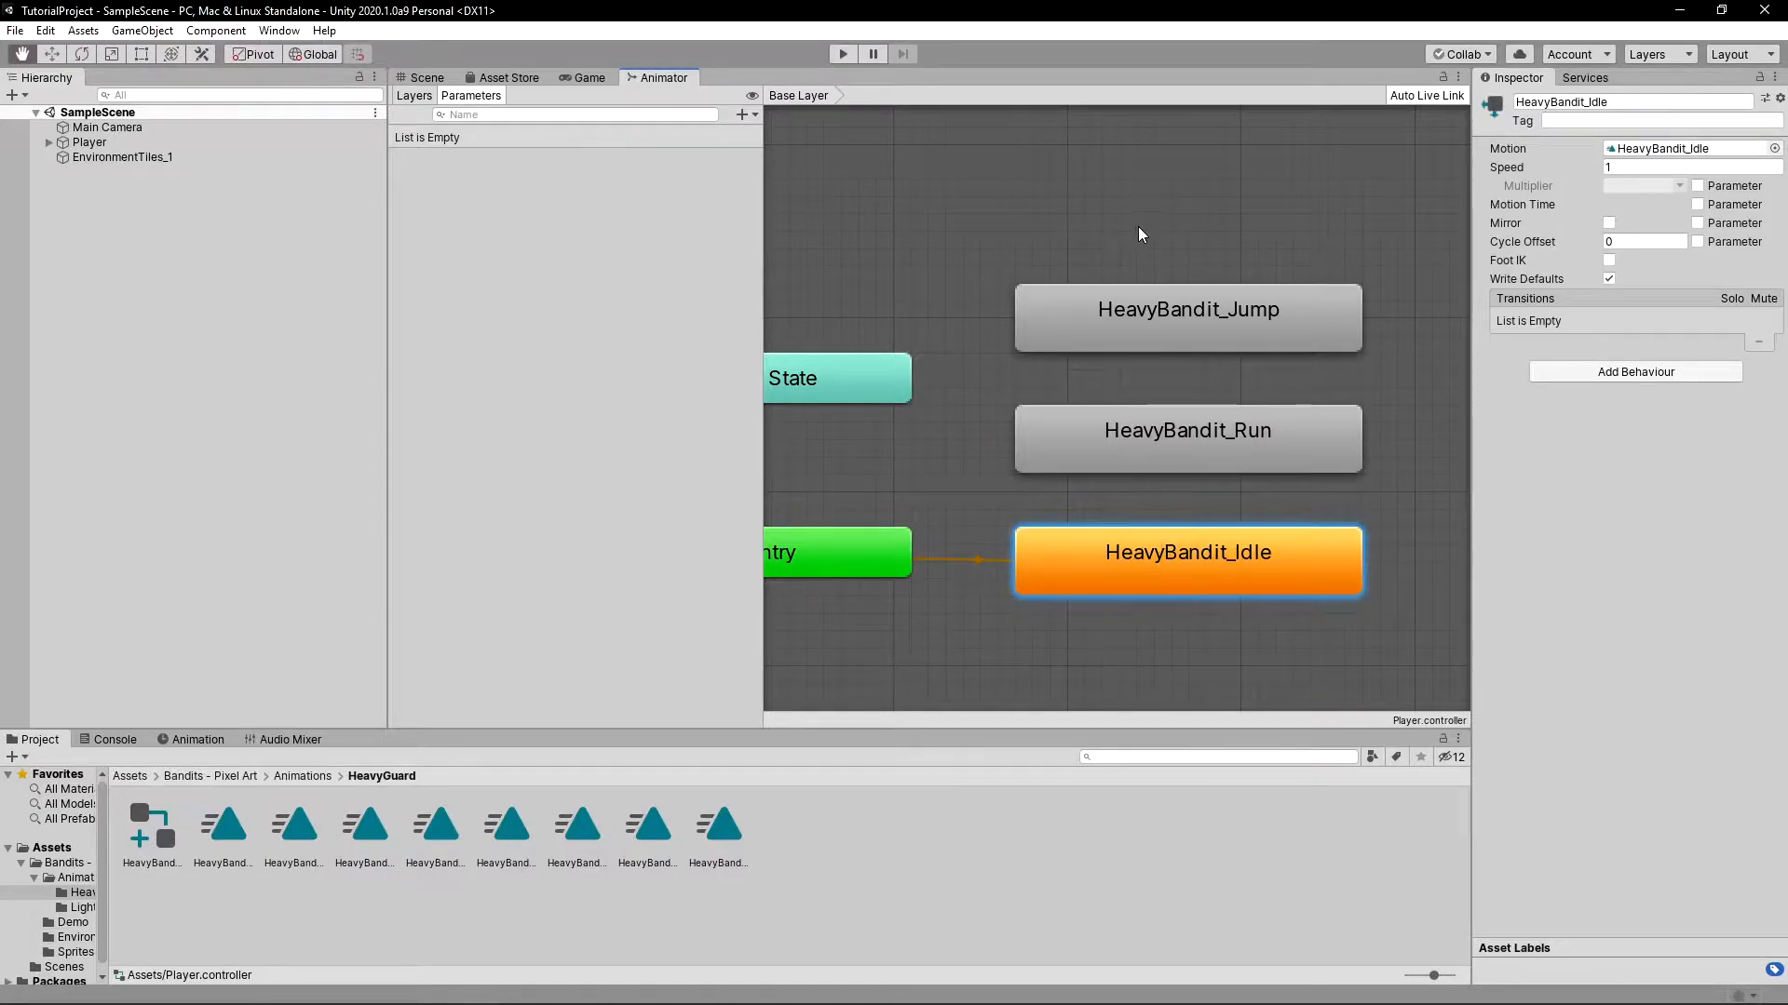
{"action": "key", "text": "t"}
{"action": "right_click", "coordinate": [1143, 554]}
{"action": "left_click", "coordinate": [1197, 567]}
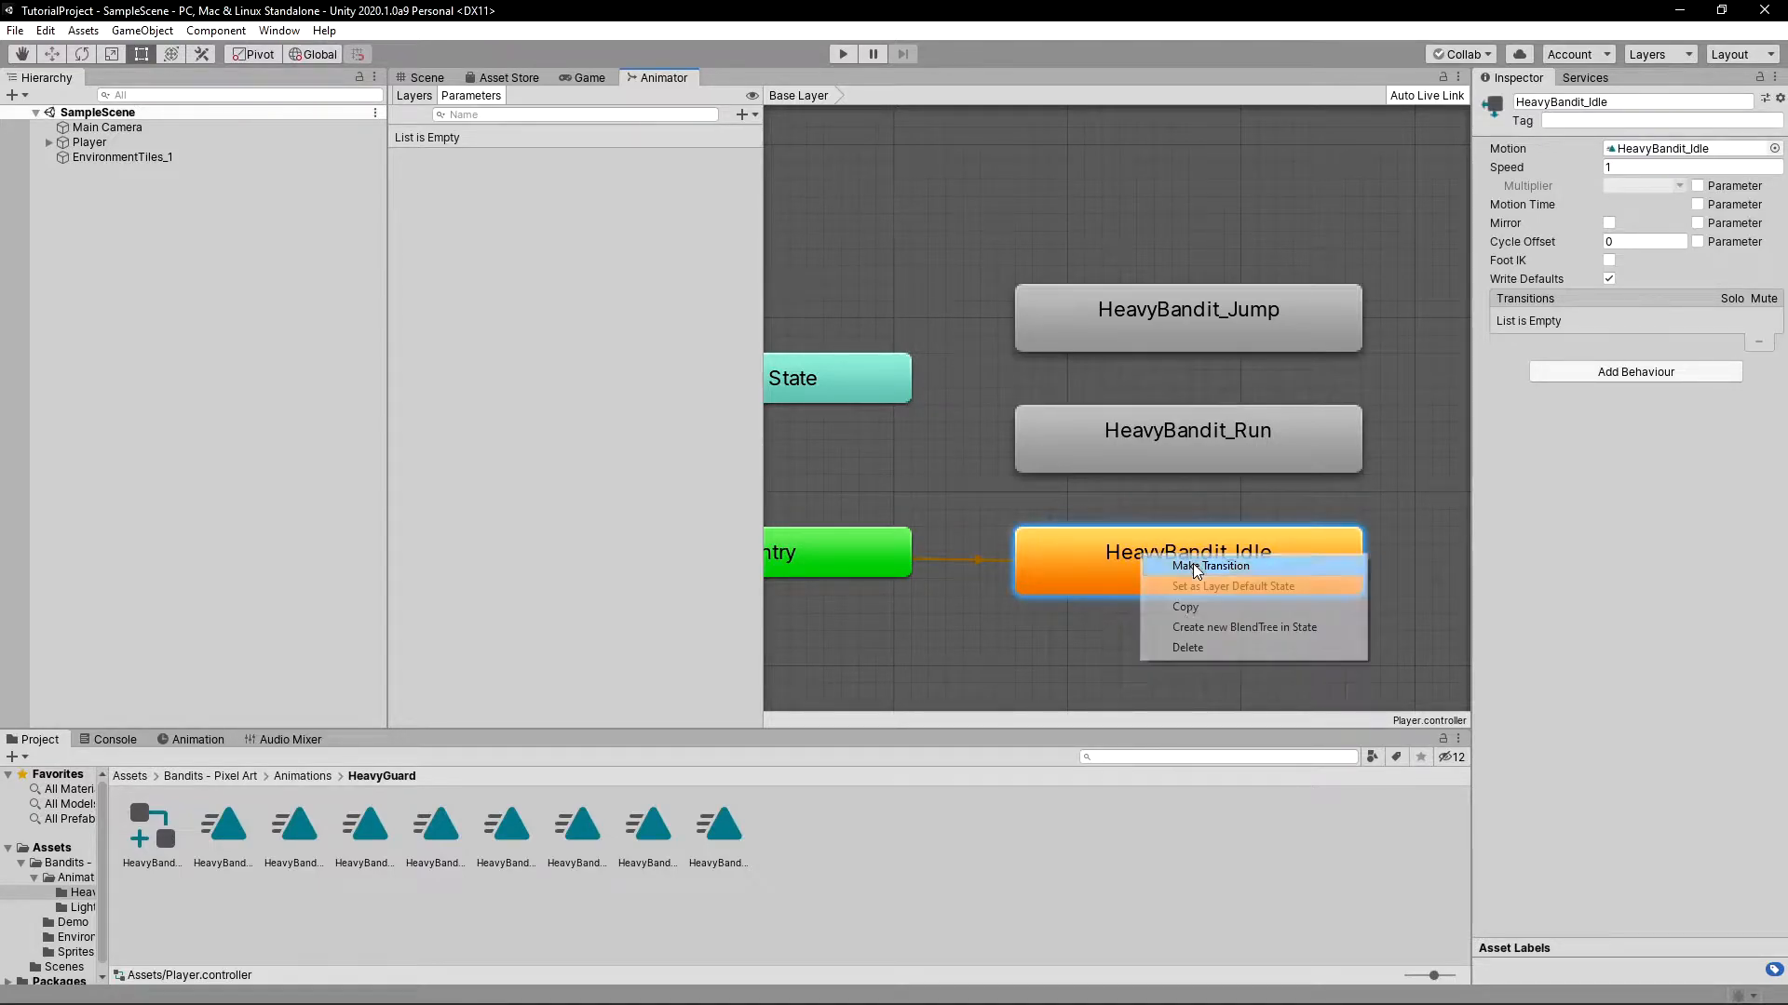
{"action": "left_click", "coordinate": [1164, 419]}
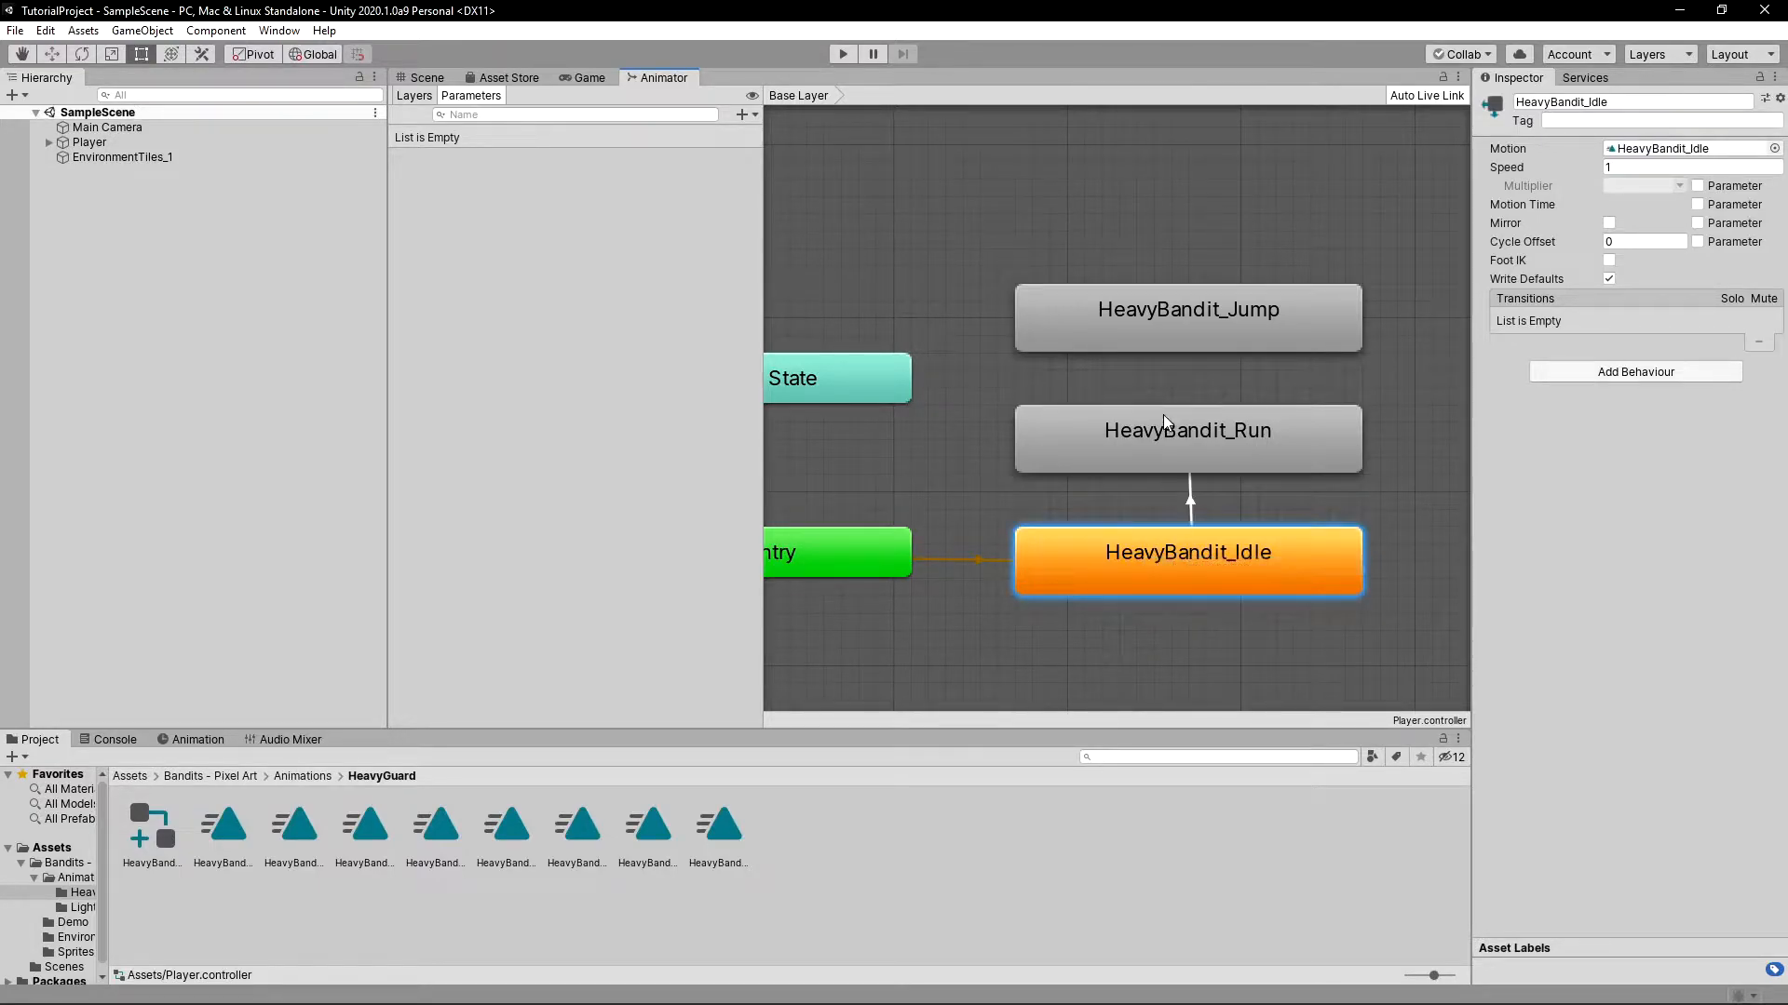
Step: Create a Bool parameter named IsMoving and use it as a true condition on the HeavyBandit_Idle to HeavyBandit_Run transition
{"action": "left_click", "coordinate": [1192, 501]}
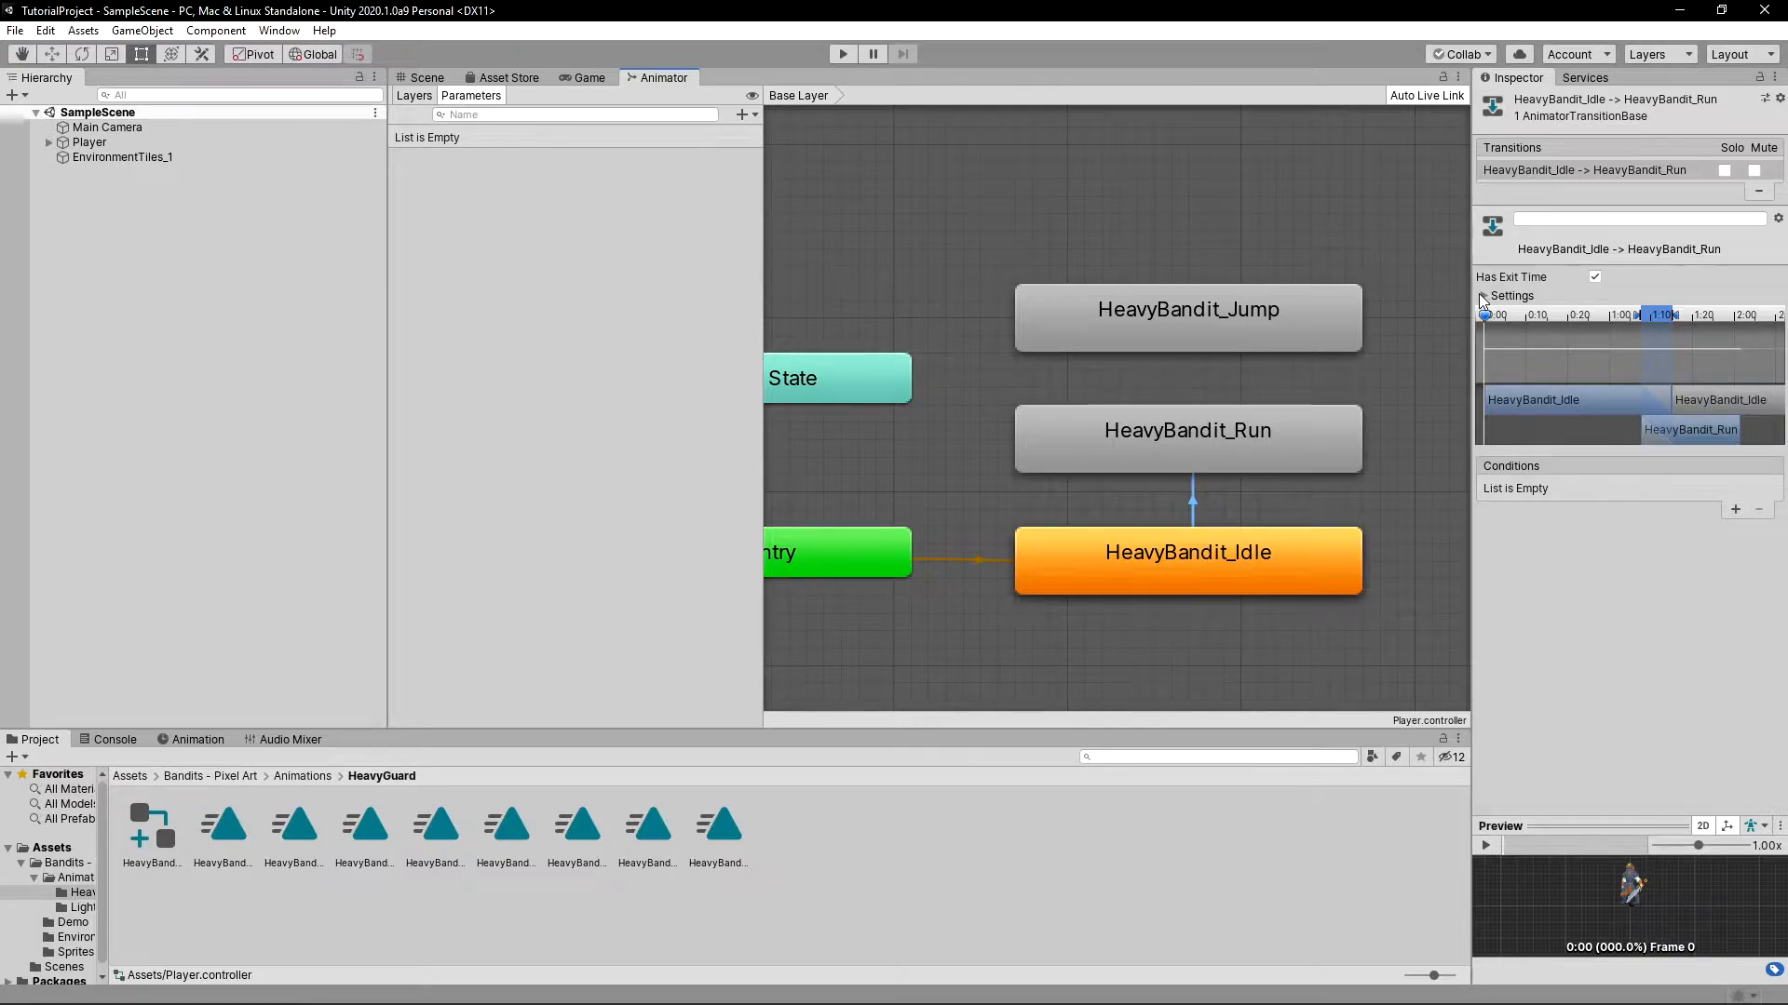
{"action": "left_click", "coordinate": [742, 114]}
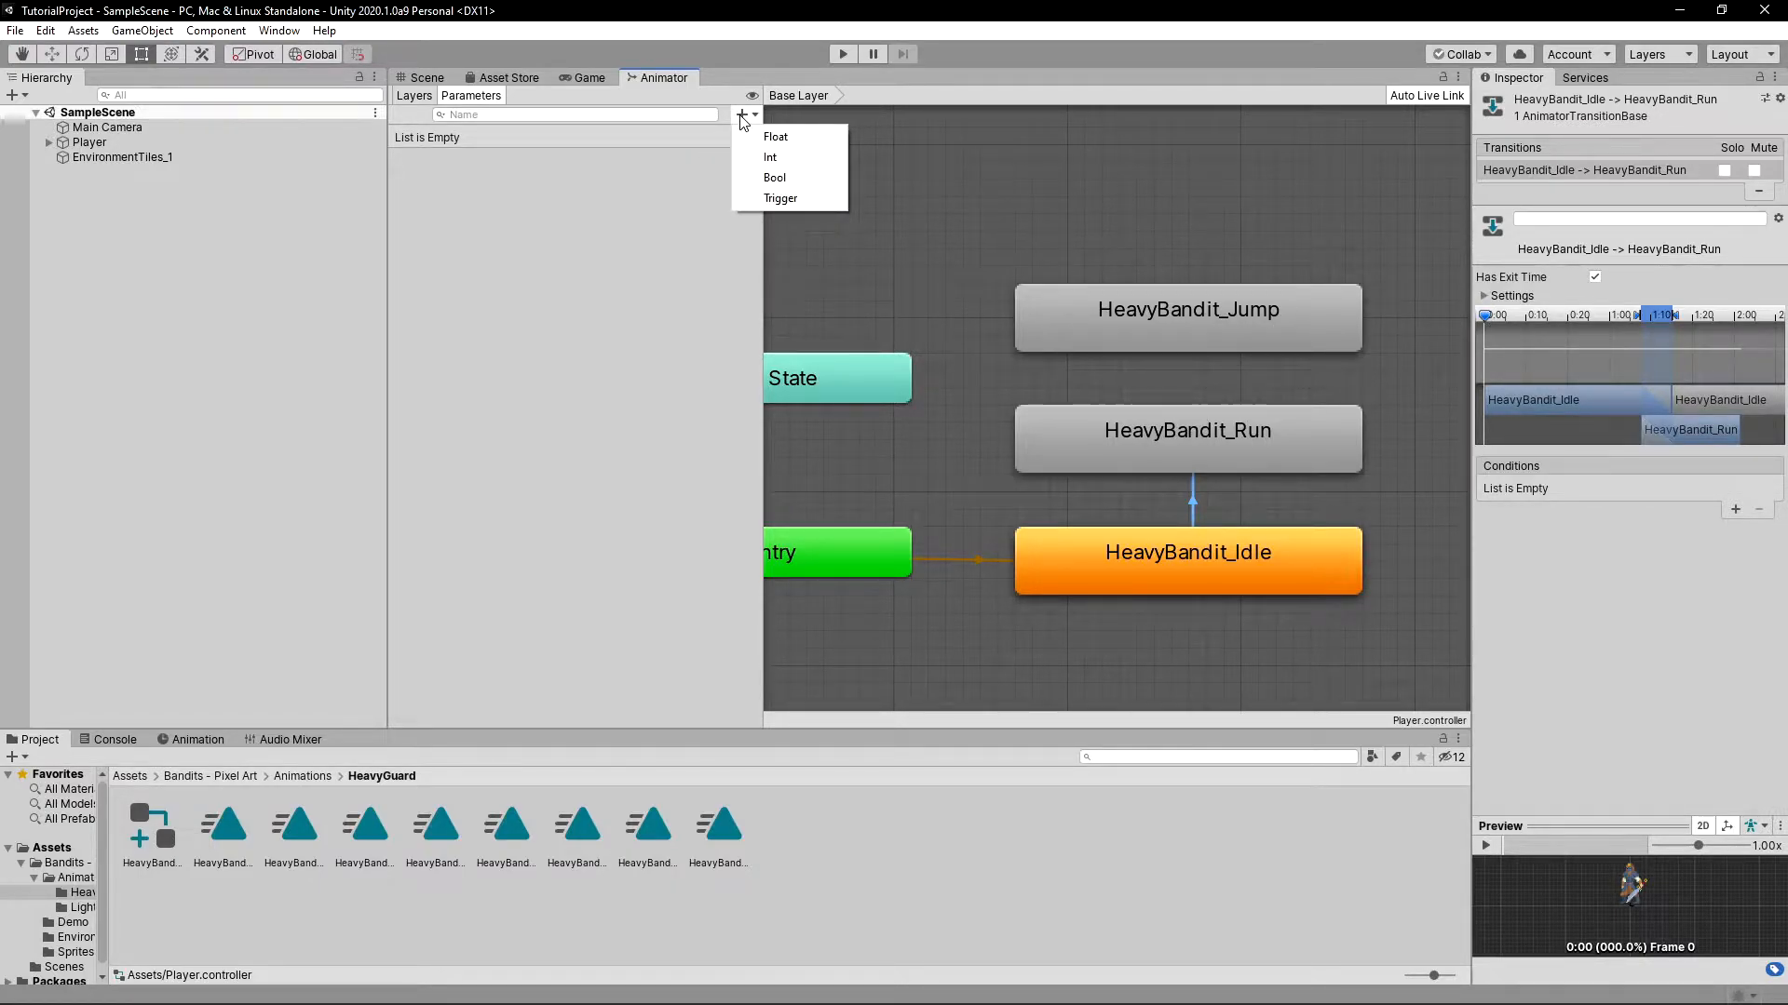
{"action": "left_click", "coordinate": [740, 120]}
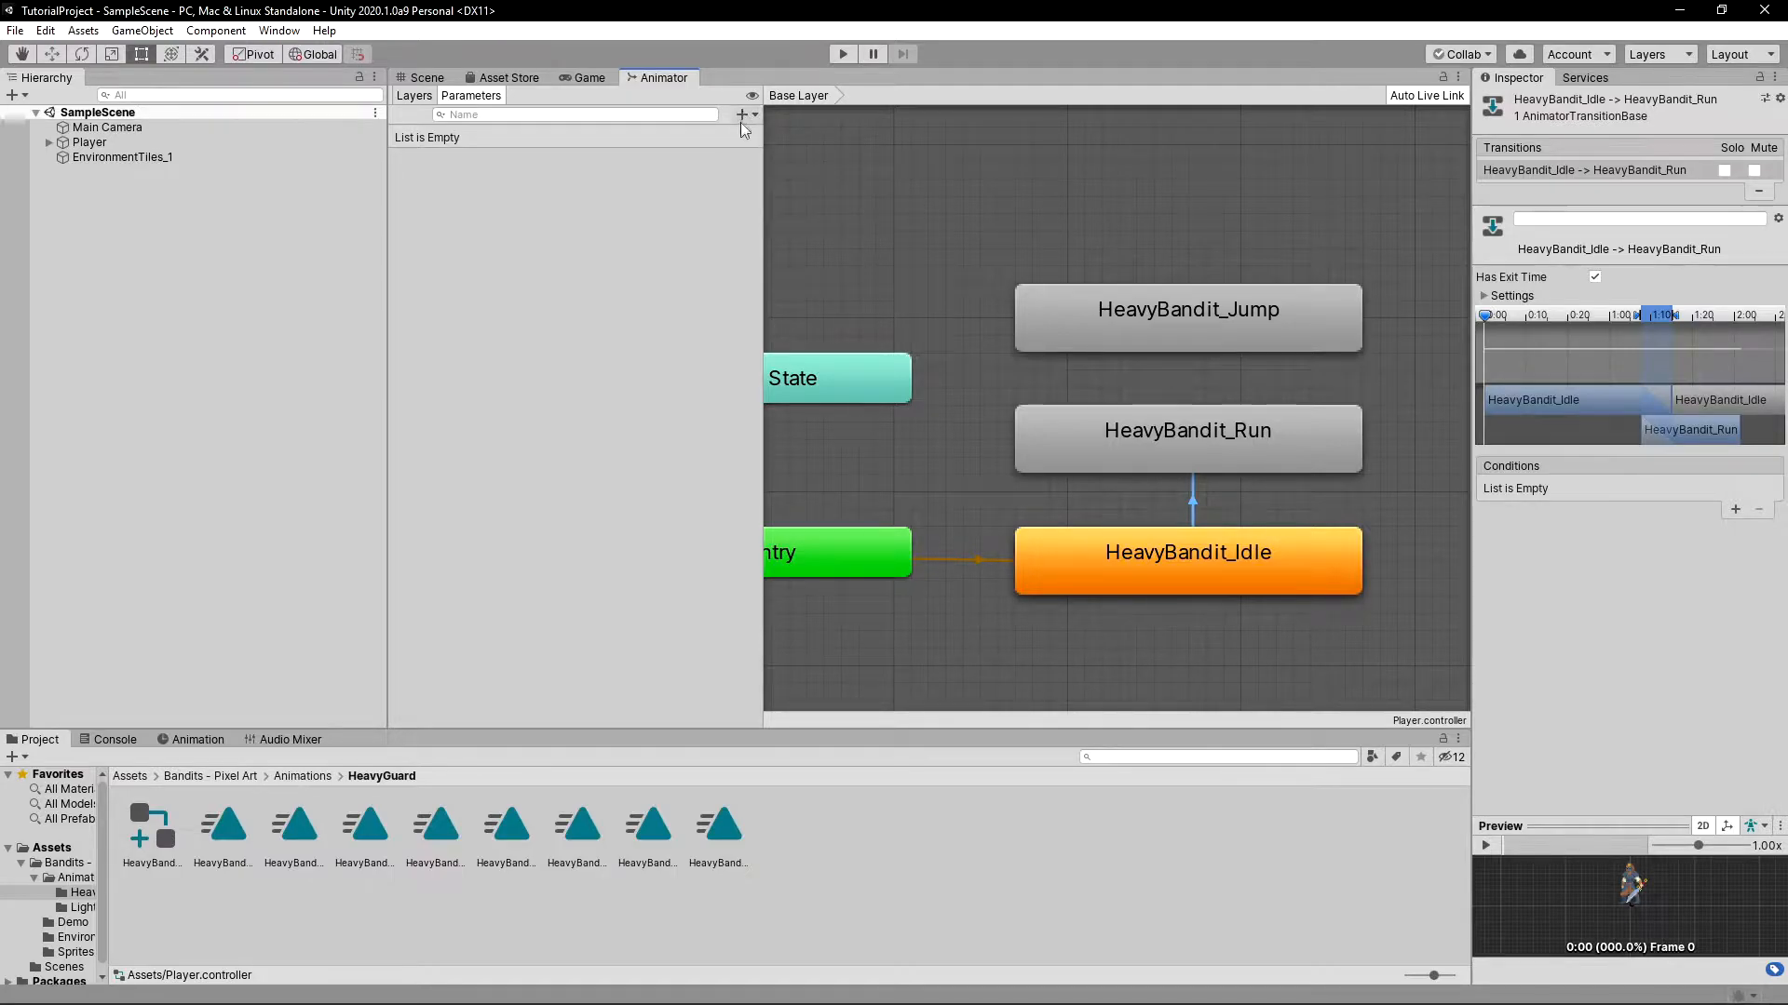
{"action": "left_click", "coordinate": [742, 114]}
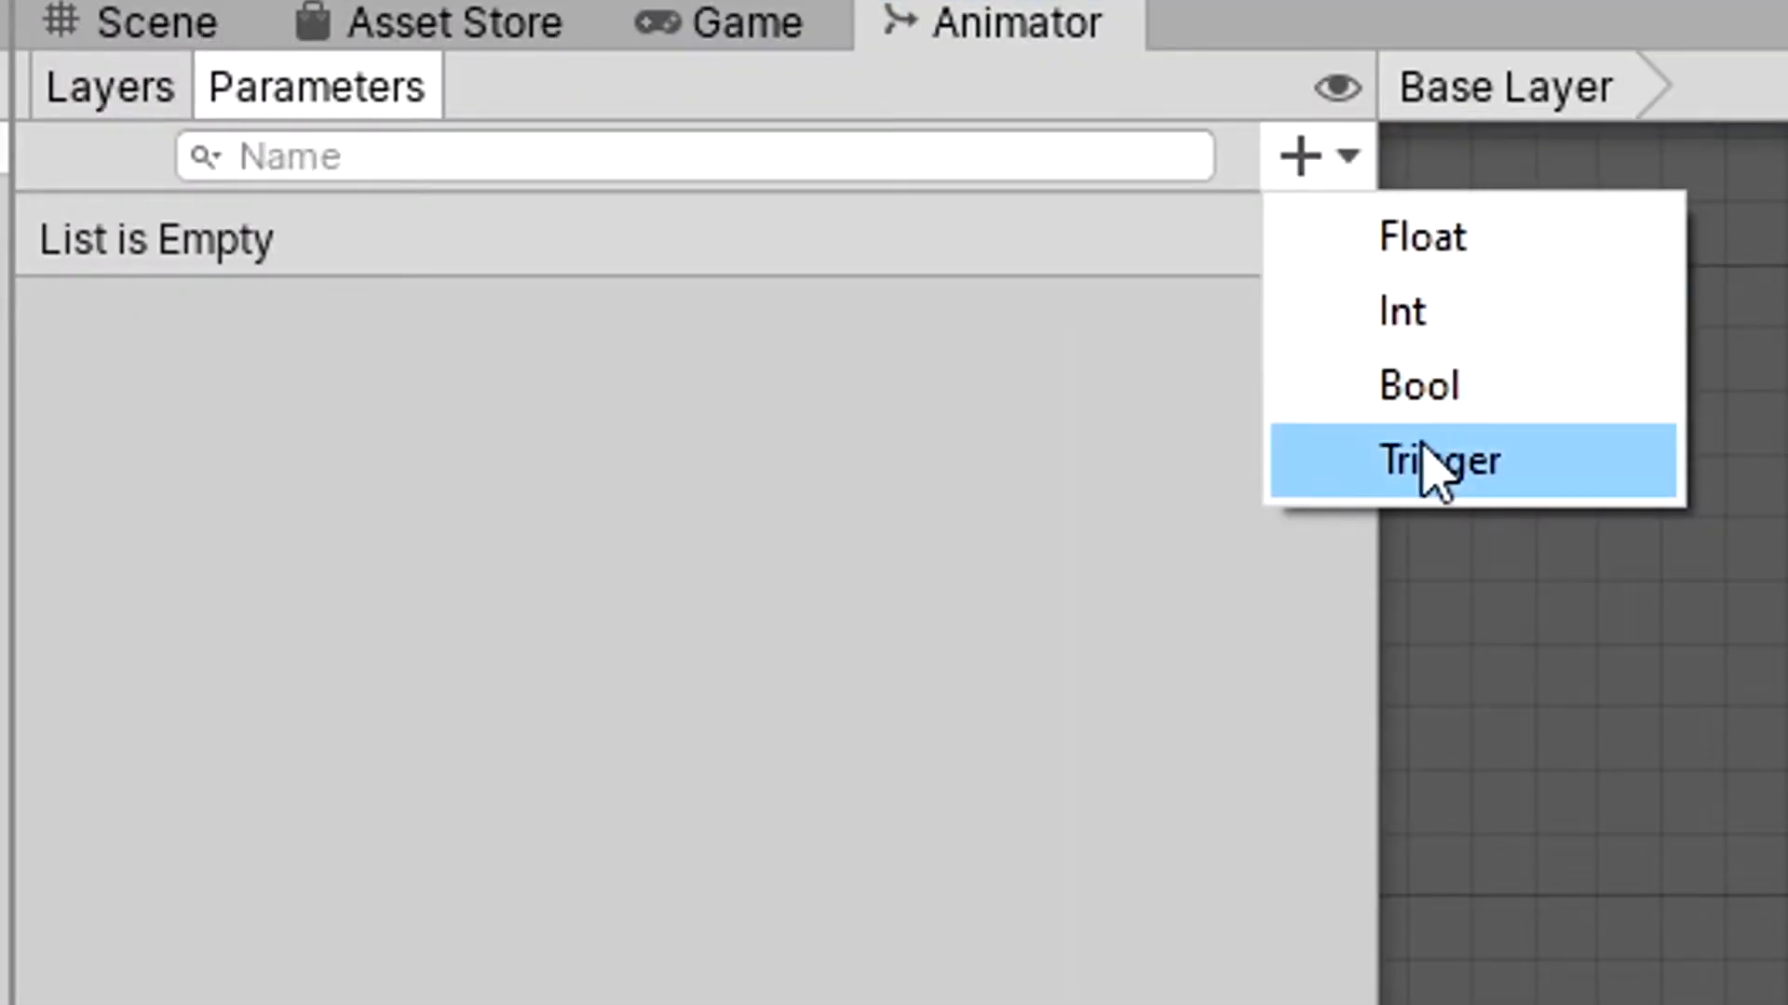
{"action": "left_click", "coordinate": [1404, 399]}
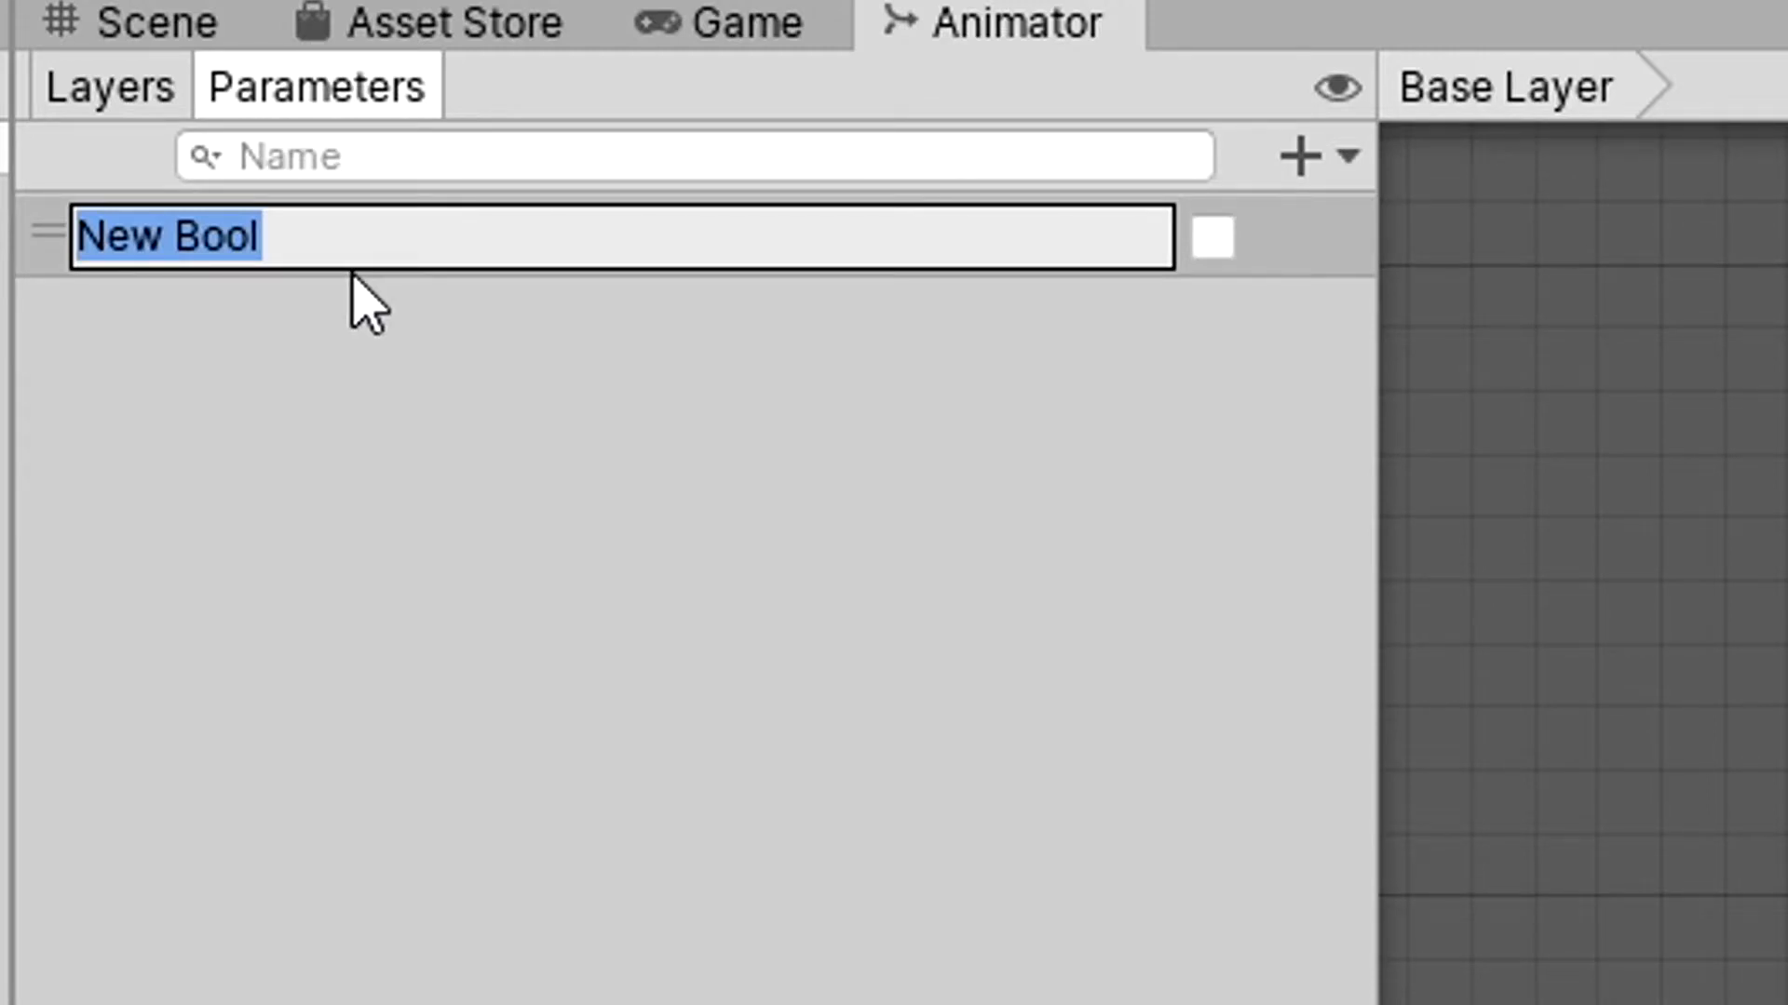
{"action": "type", "text": "IsMoving"}
{"action": "key", "text": "Return"}
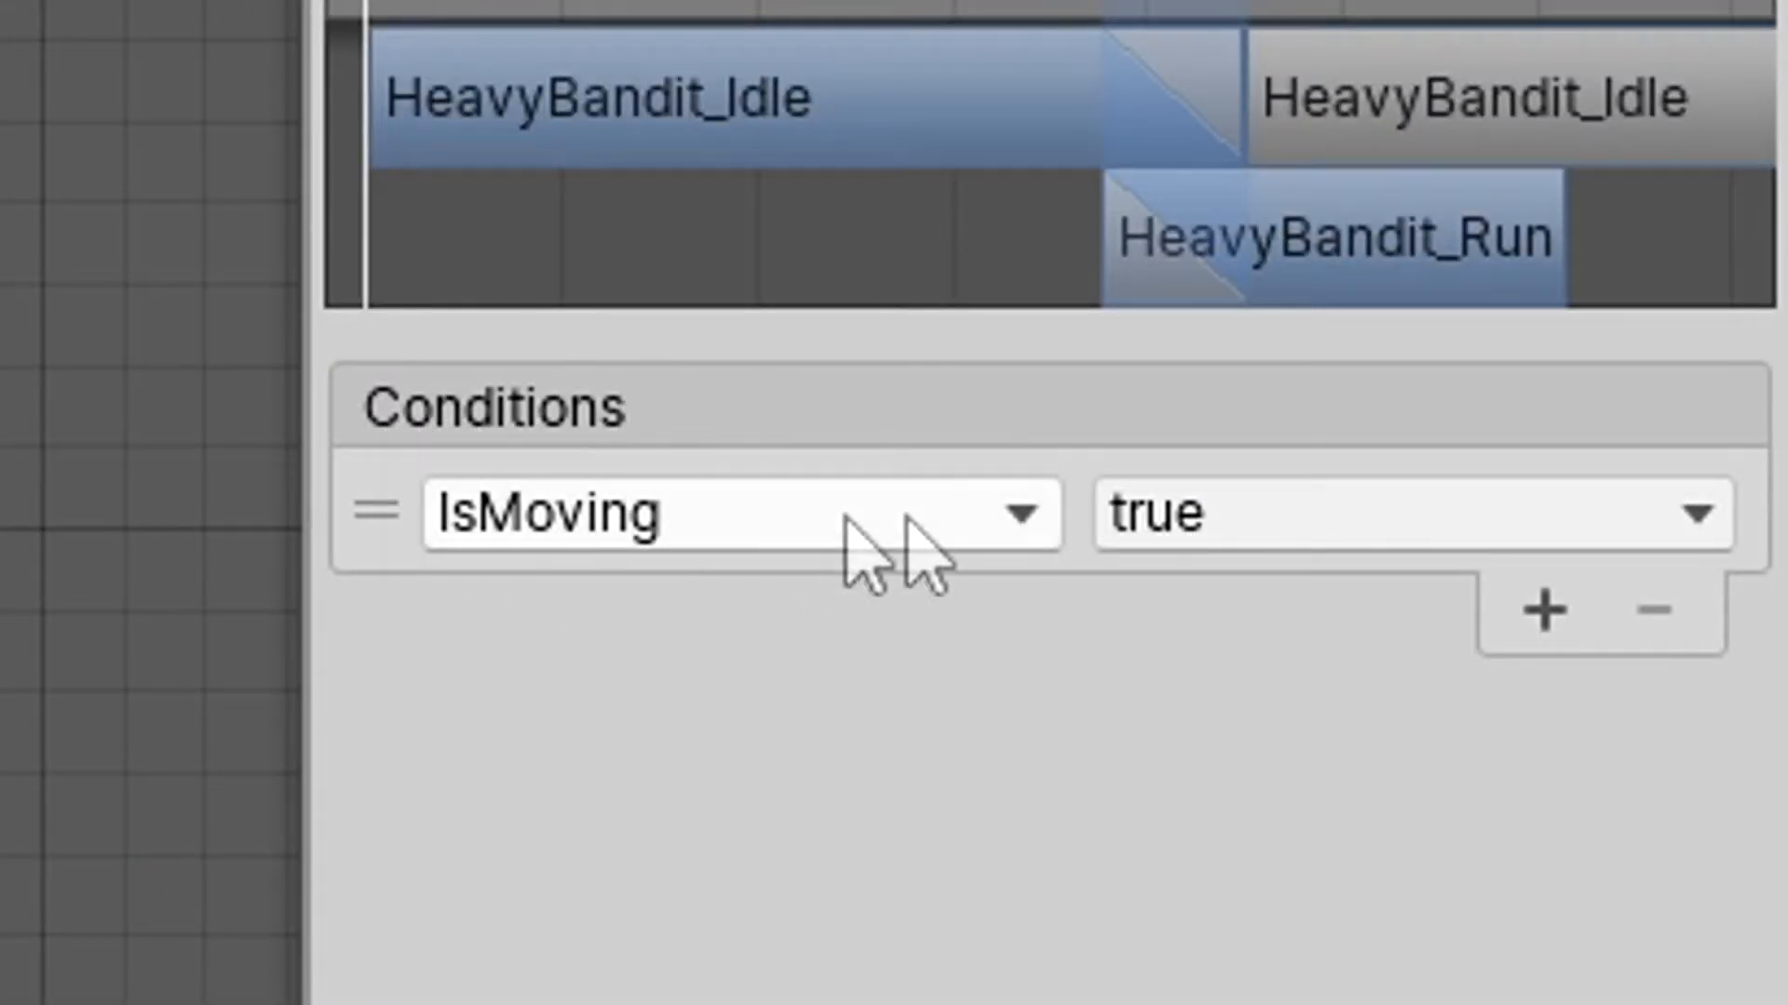
Step: Try adding more IsMoving conditions to the Idle-to-Run transition, and remove the duplicates again
{"action": "left_click", "coordinate": [1573, 611]}
{"action": "left_click", "coordinate": [1578, 612]}
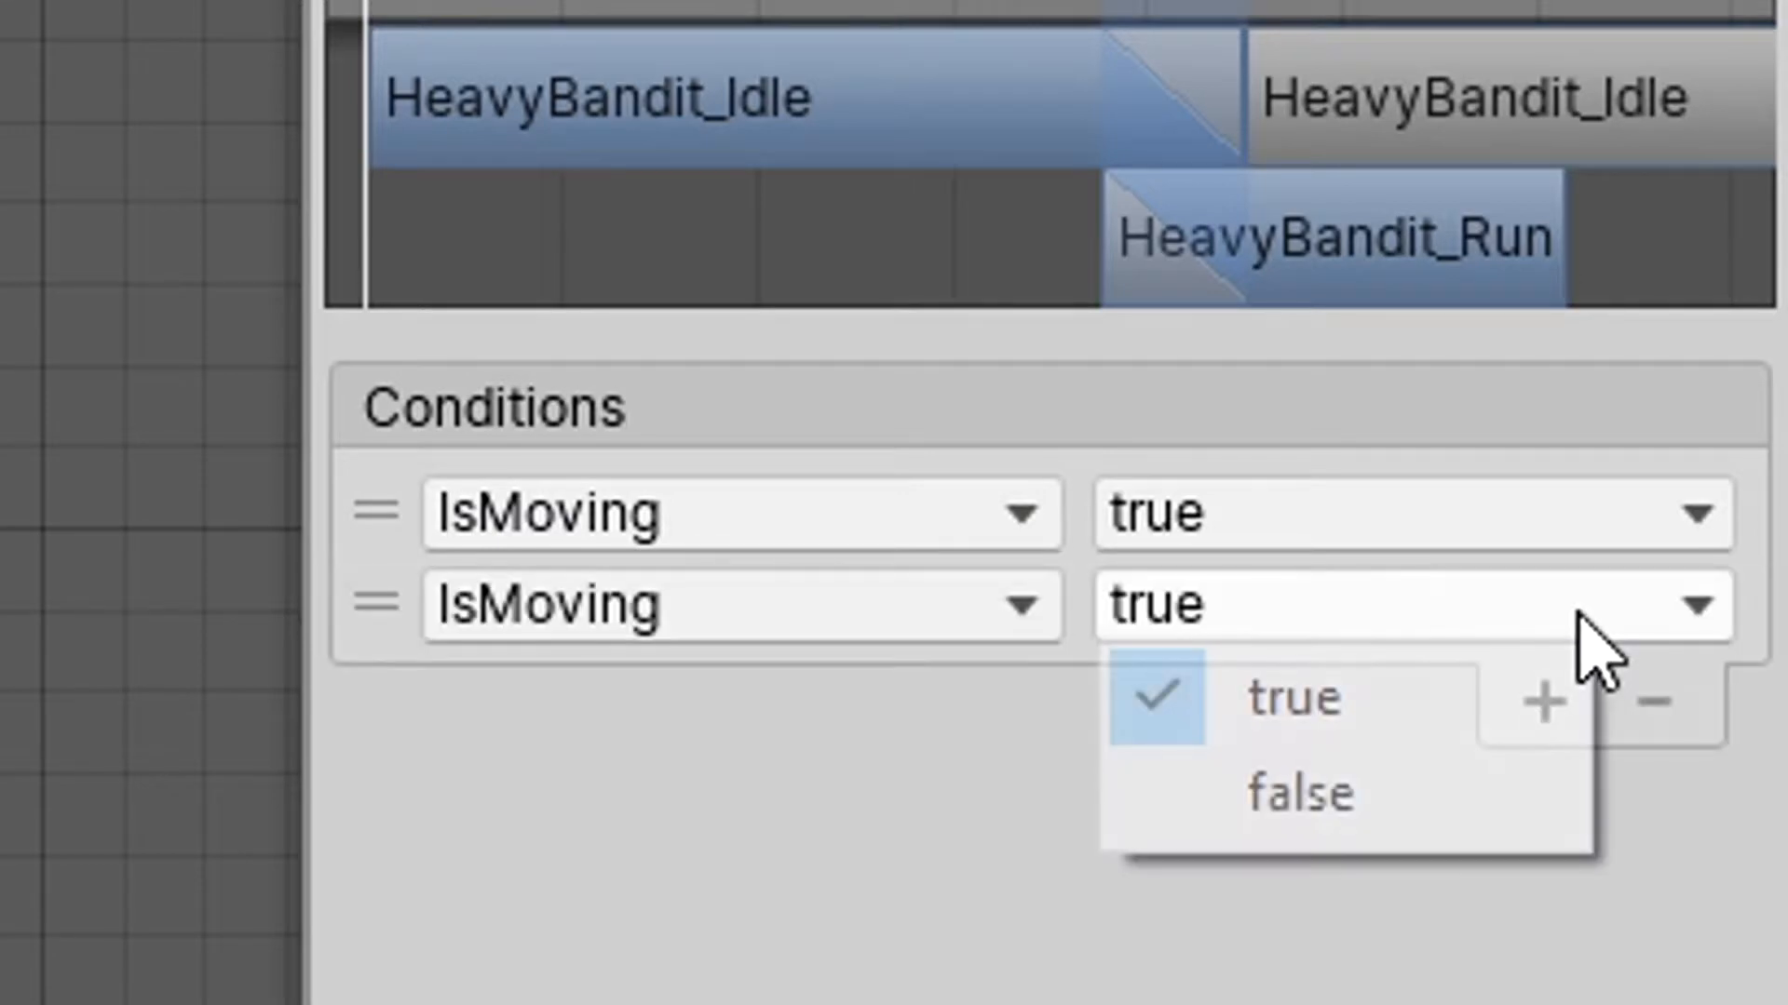
{"action": "left_click", "coordinate": [1513, 700]}
{"action": "left_click", "coordinate": [1513, 700]}
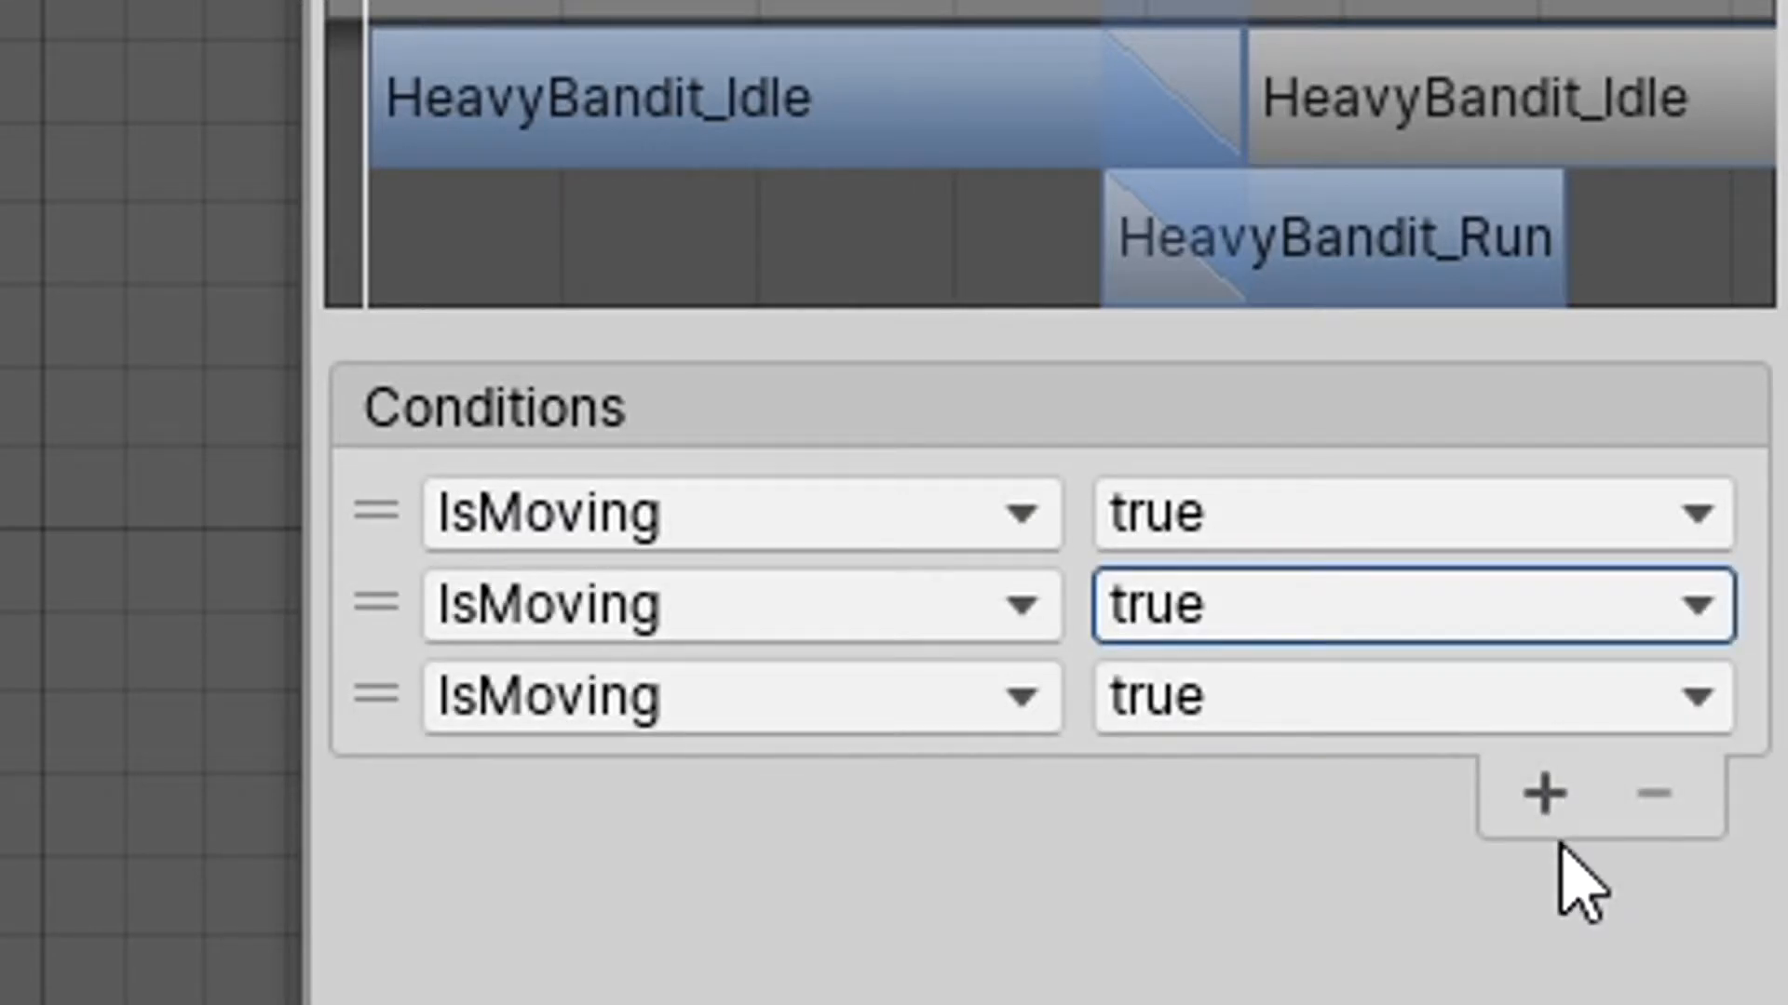
{"action": "left_click", "coordinate": [1544, 796]}
{"action": "left_click", "coordinate": [443, 808]}
{"action": "left_click", "coordinate": [209, 820]}
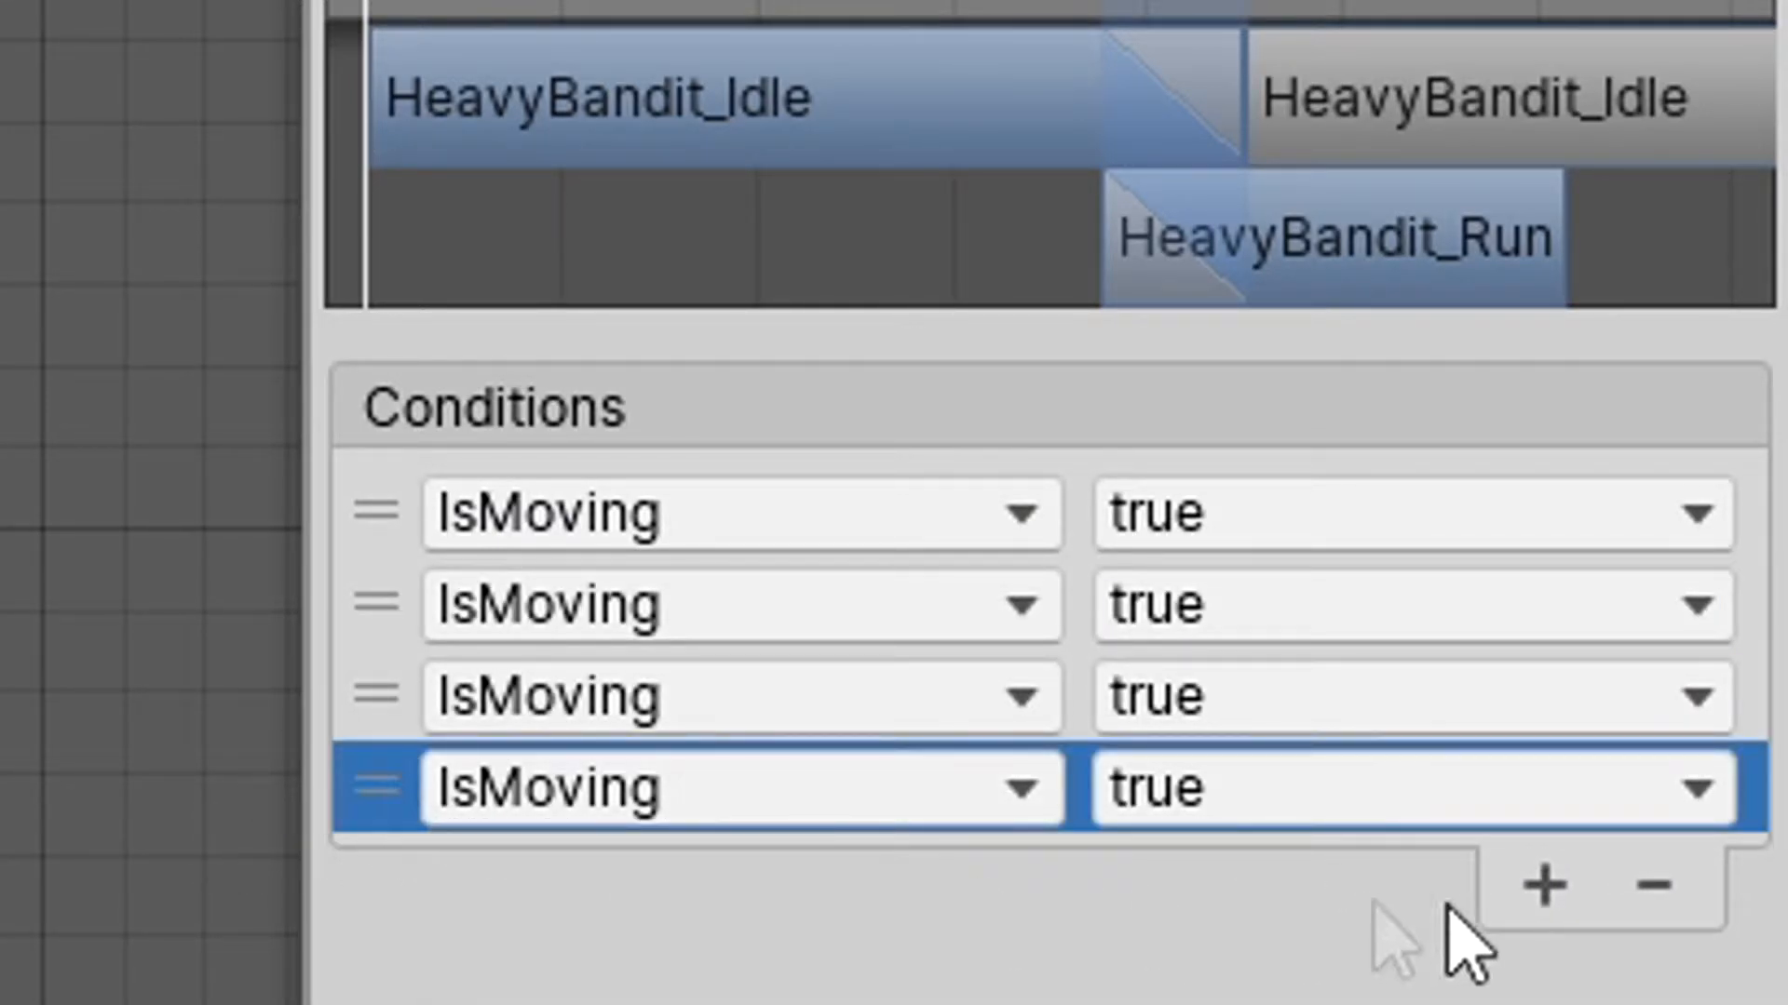
{"action": "left_click", "coordinate": [1654, 884]}
{"action": "left_click", "coordinate": [1695, 801]}
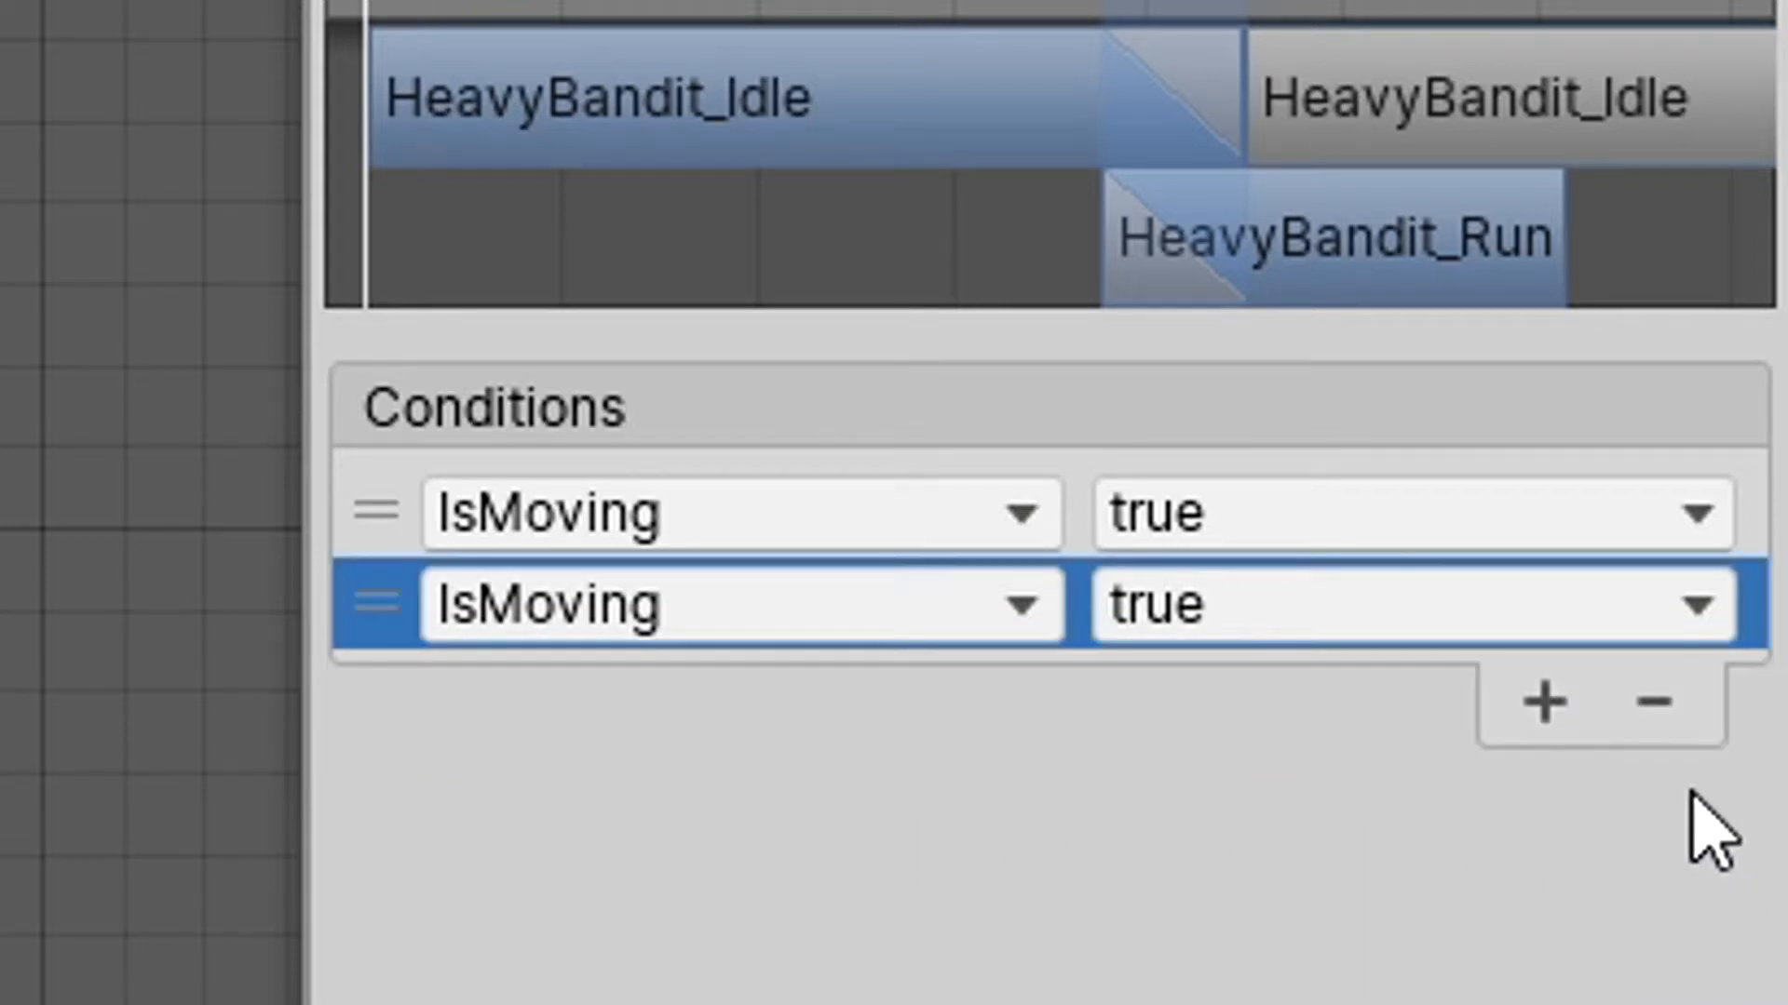
{"action": "left_click", "coordinate": [1654, 702]}
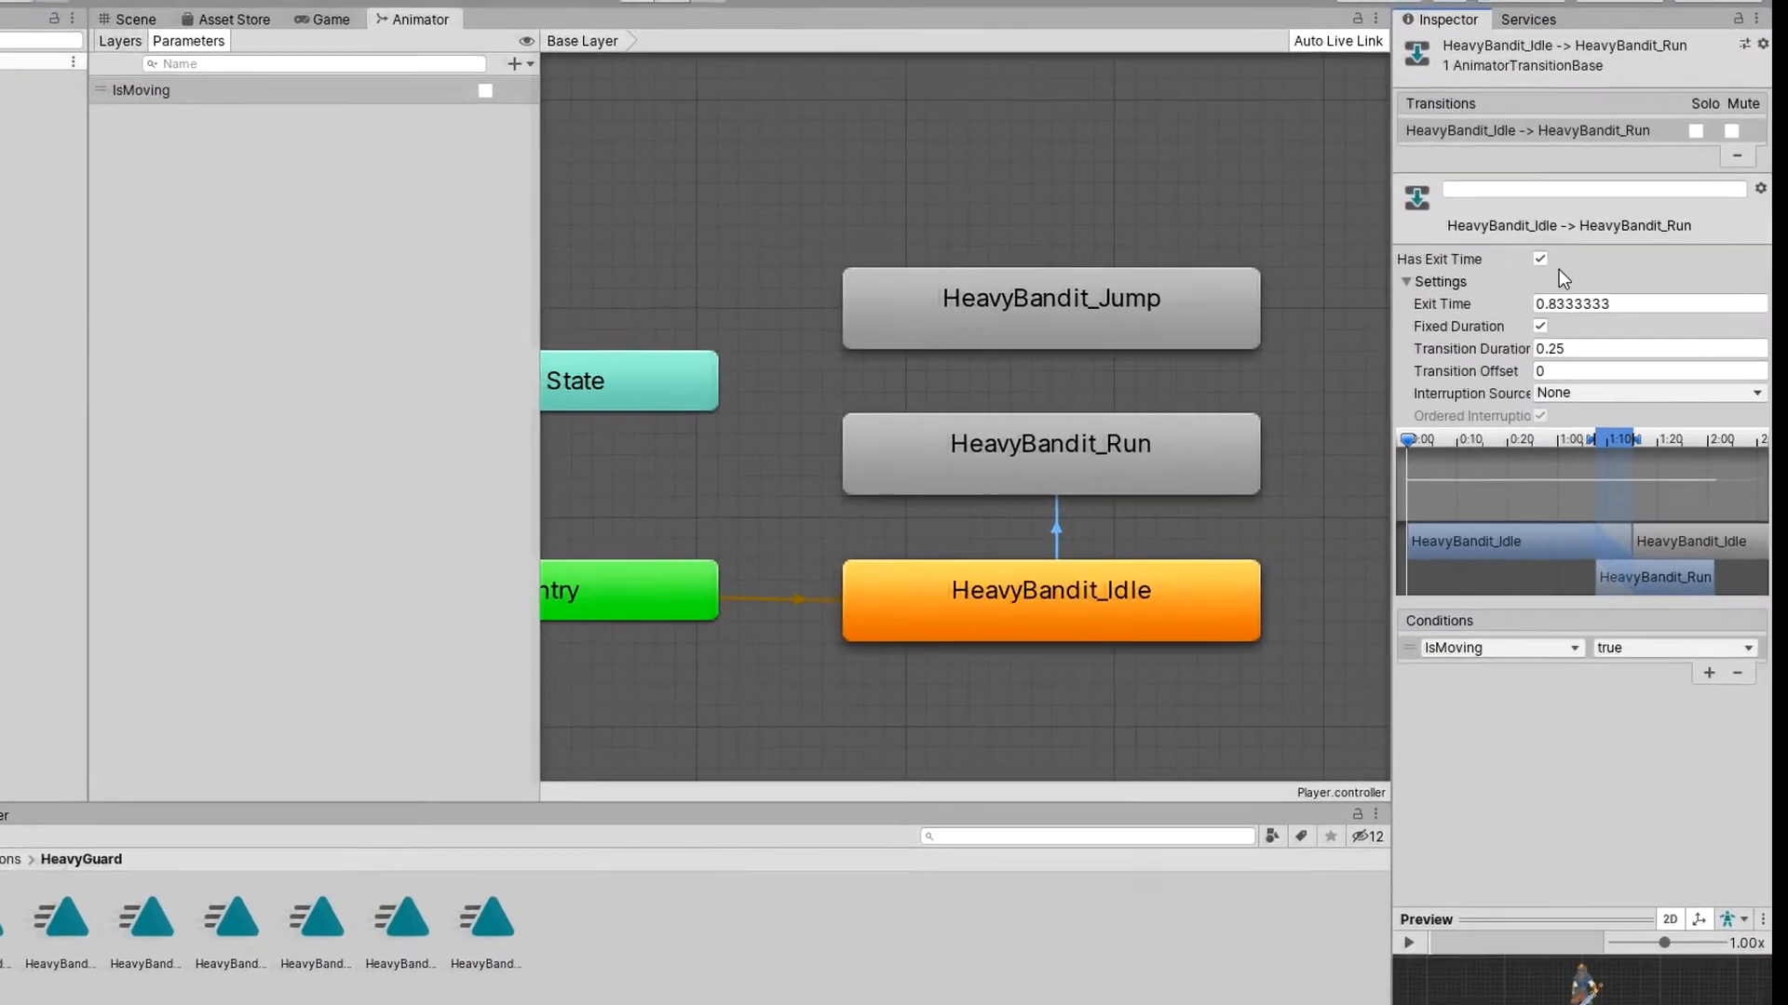
Step: Set the Idle-to-Run transition's Exit Time to 0.5 and turn off Has Exit Time
{"action": "left_click", "coordinate": [1541, 260]}
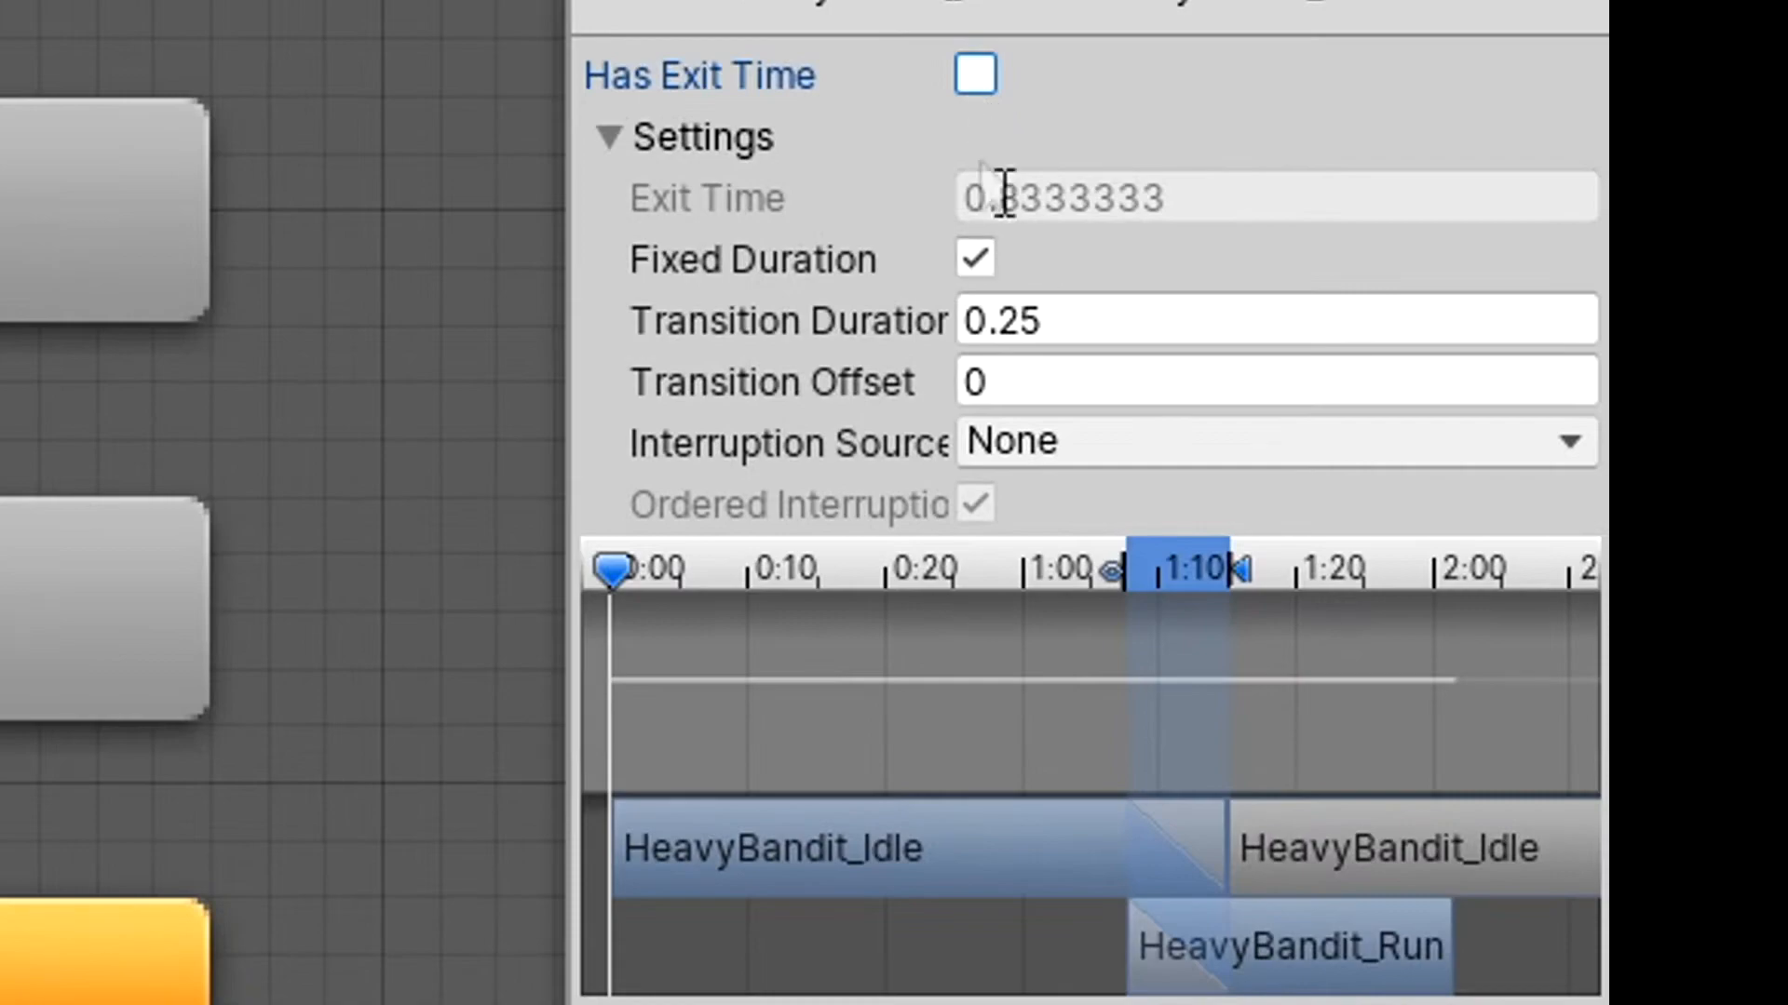
{"action": "left_click", "coordinate": [975, 75]}
{"action": "left_click", "coordinate": [1248, 193]}
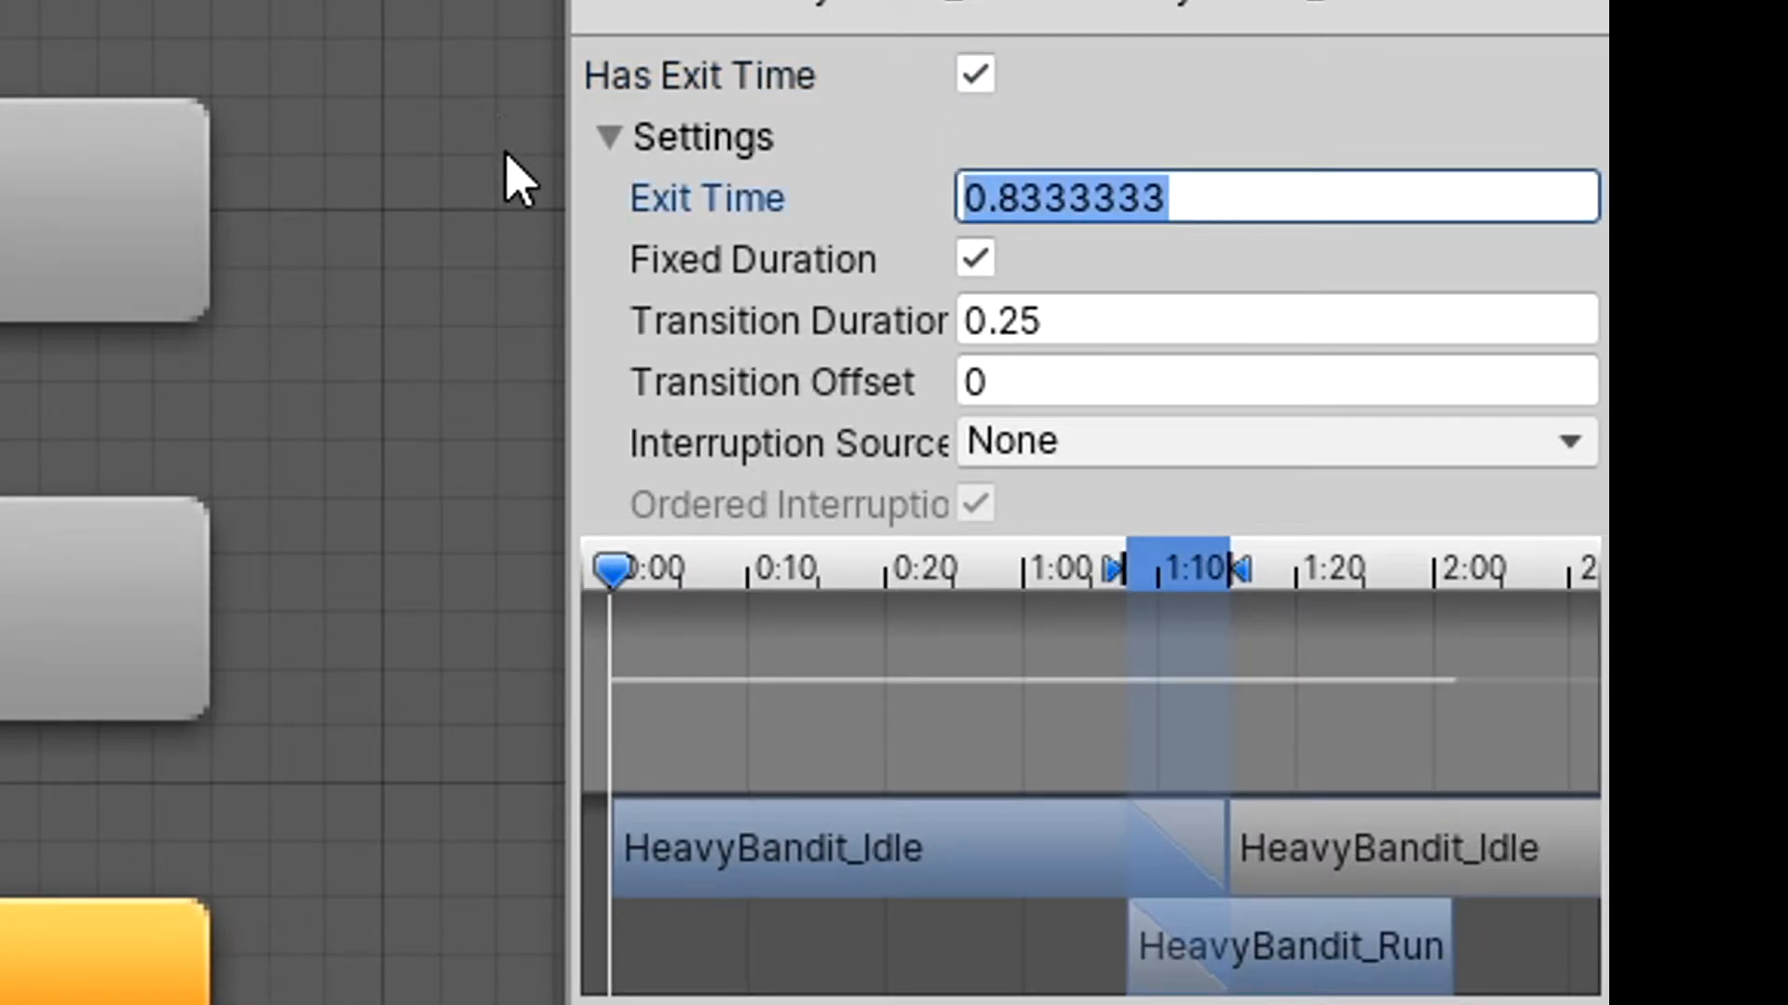
{"action": "type", "text": ".5"}
{"action": "key", "text": "Return"}
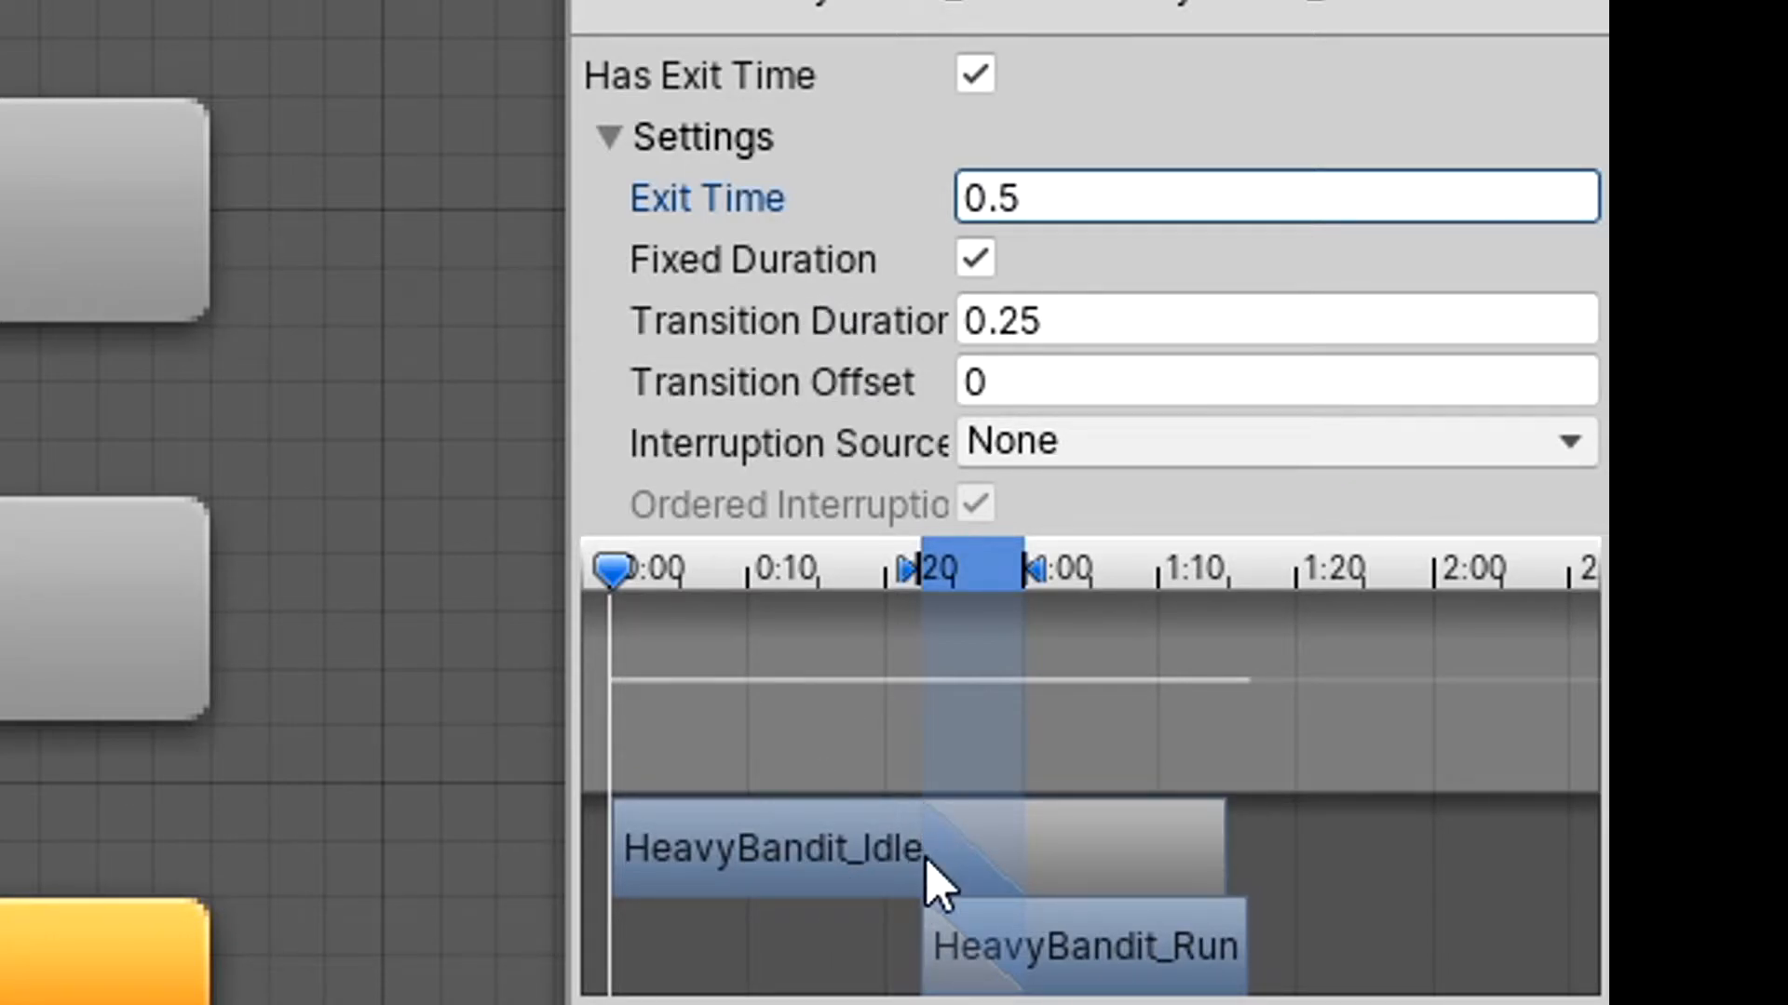
{"action": "left_click", "coordinate": [768, 184]}
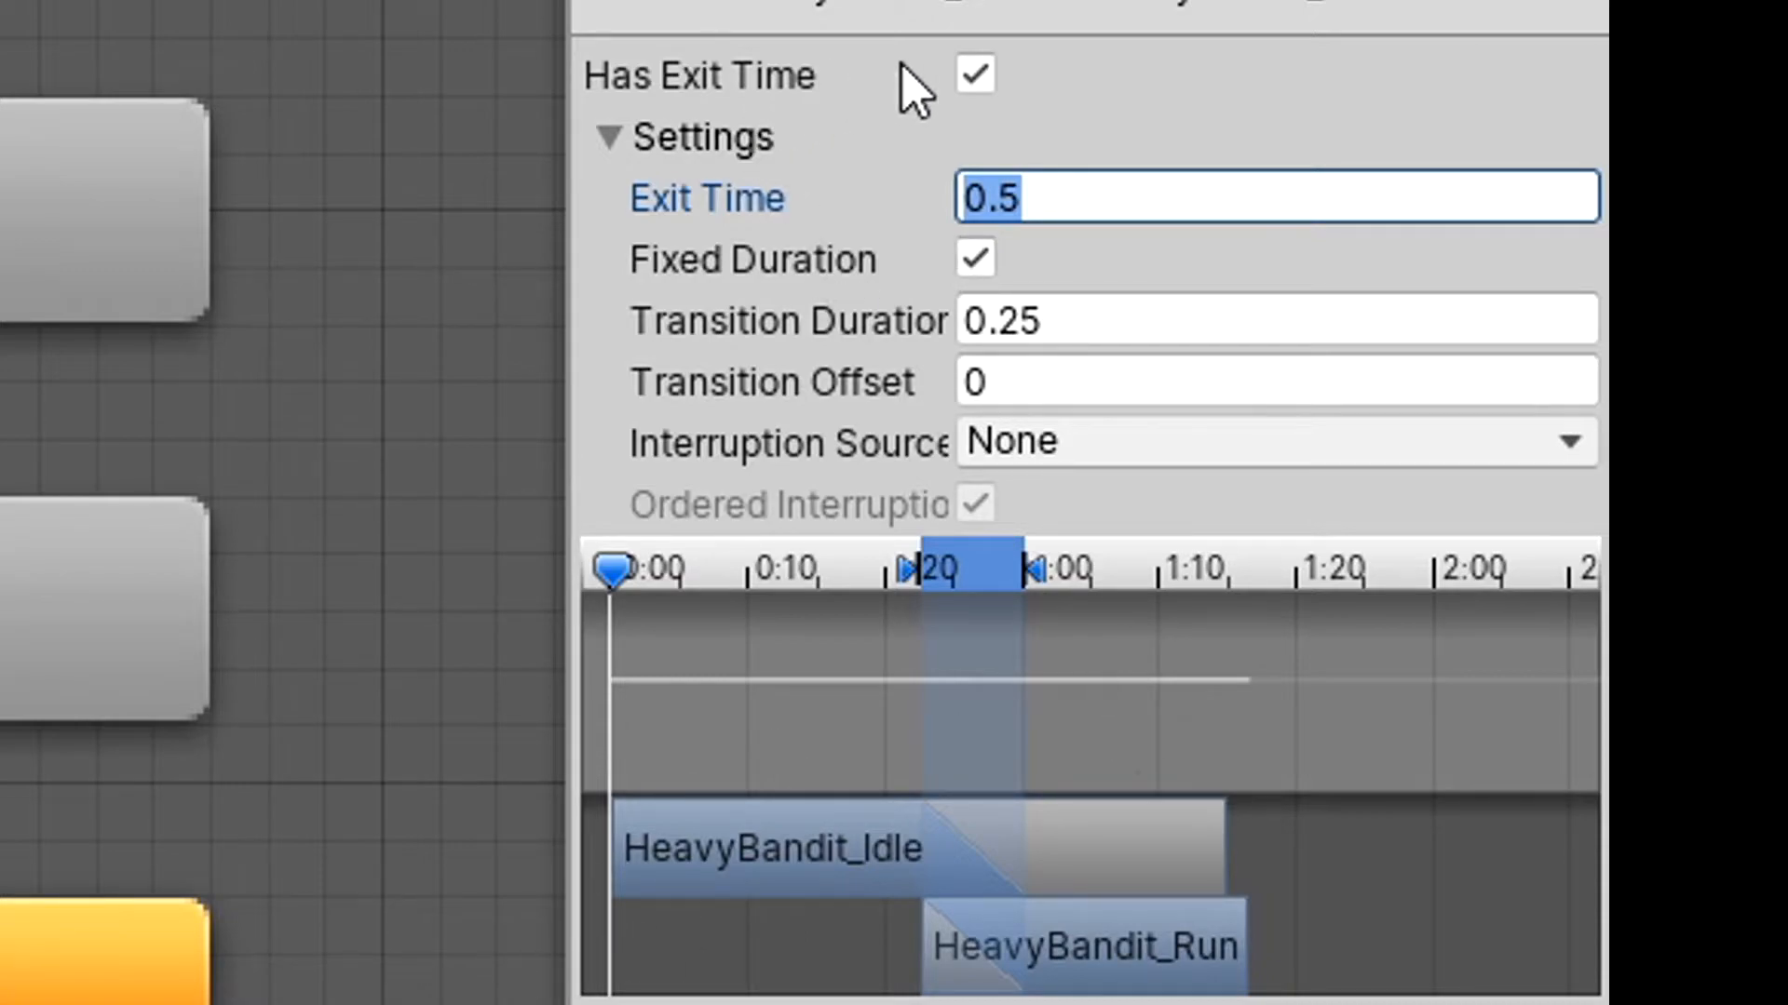
{"action": "left_click", "coordinate": [976, 75]}
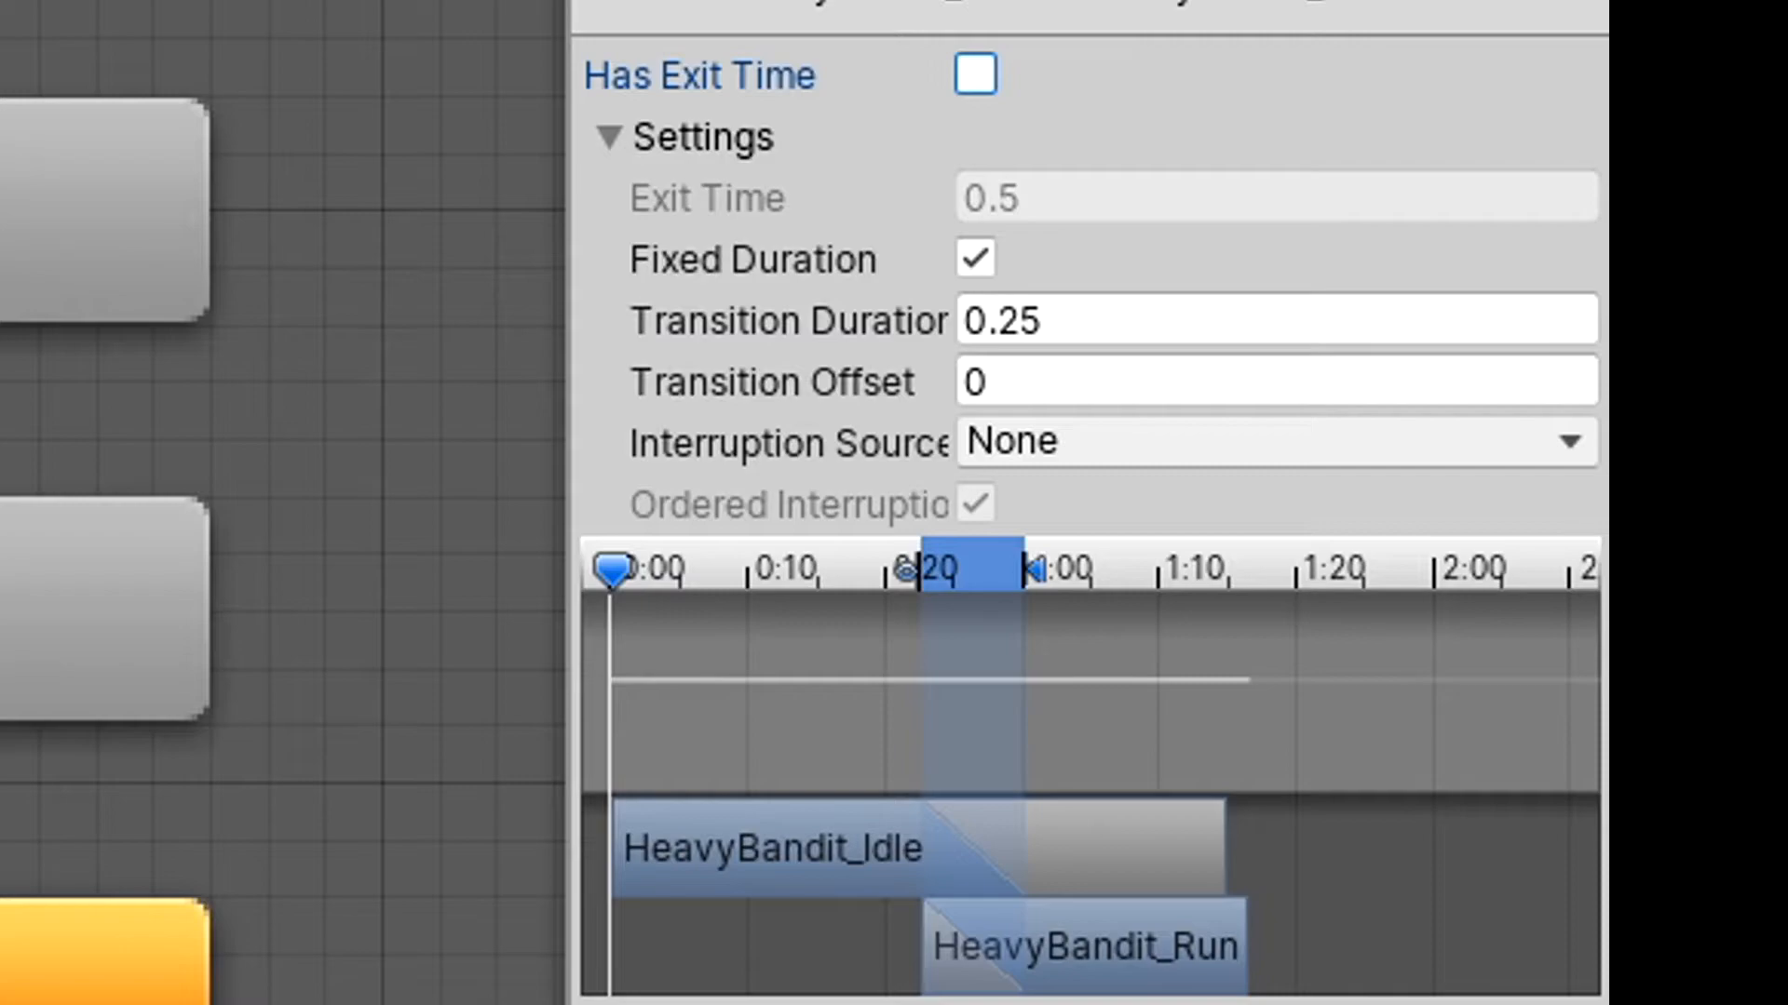
Step: Make a return transition from HeavyBandit_Run to HeavyBandit_Idle
{"action": "middle_click_drag", "start_coordinate": [84, 852], "coordinate": [0, 875]}
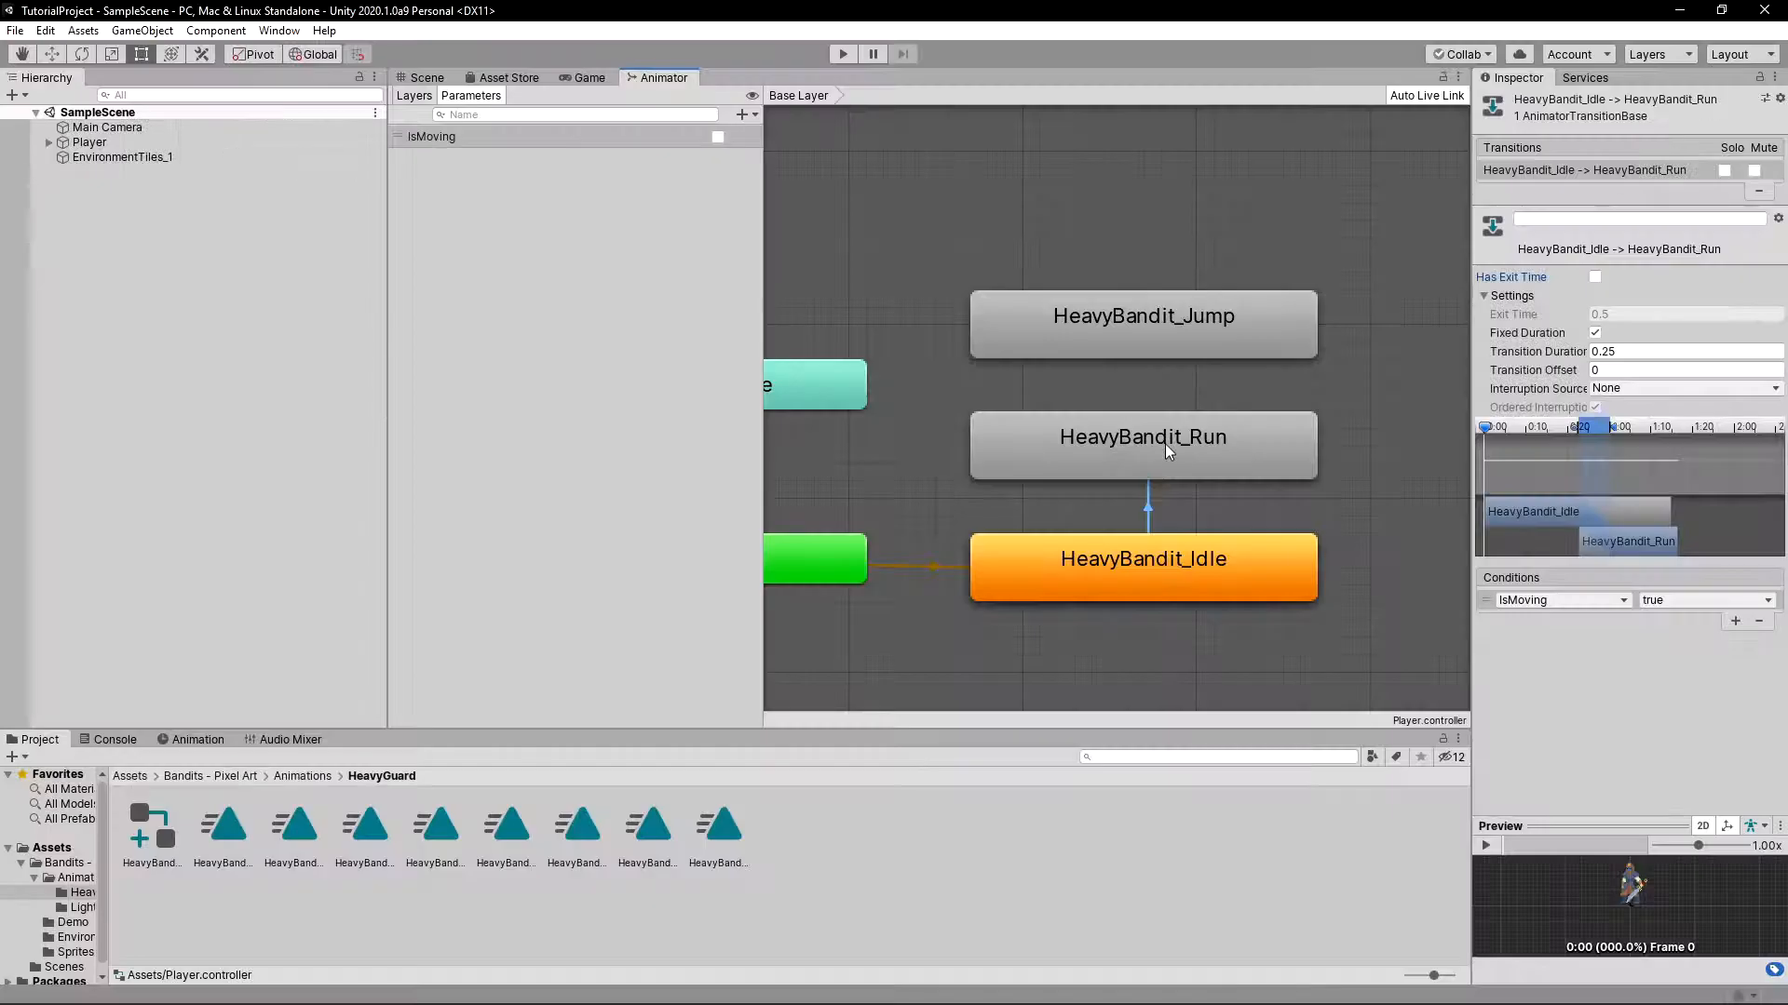
{"action": "left_click", "coordinate": [1165, 444]}
{"action": "right_click", "coordinate": [1214, 446]}
{"action": "left_click", "coordinate": [1290, 465]}
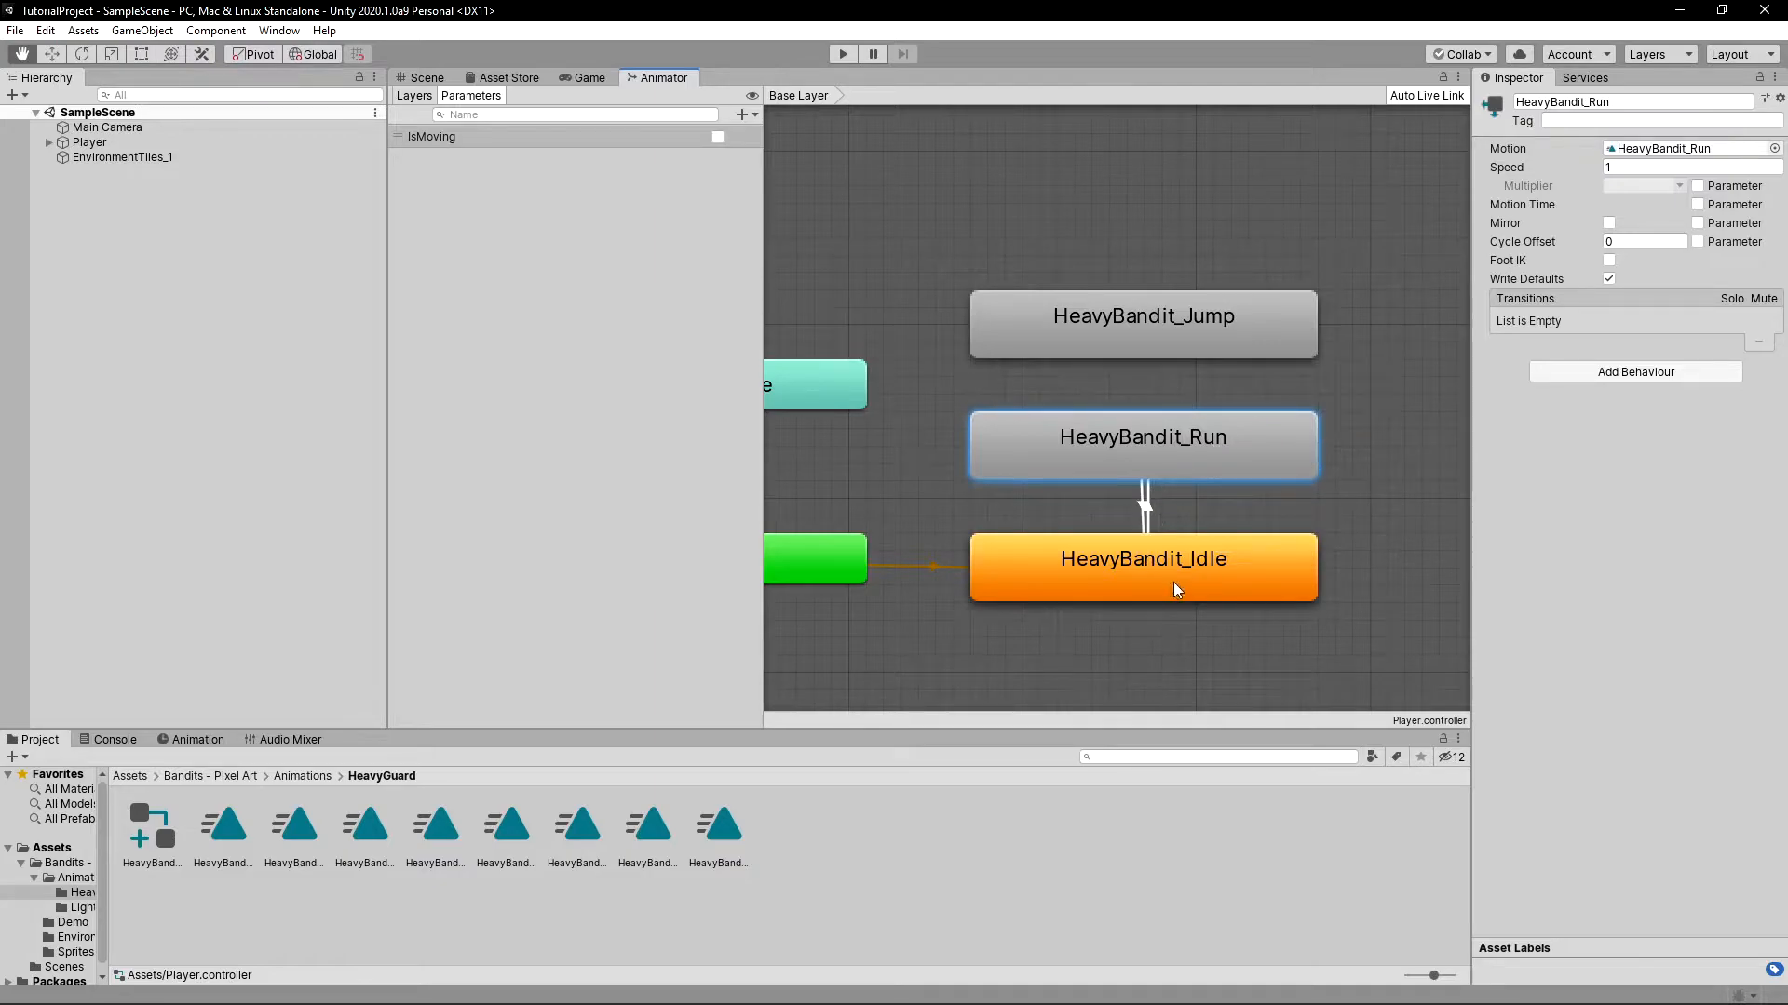
{"action": "left_click", "coordinate": [1116, 568]}
Step: Turn off Has Exit Time on the Run-to-Idle transition and add the condition IsMoving set to false
{"action": "left_click", "coordinate": [1143, 501]}
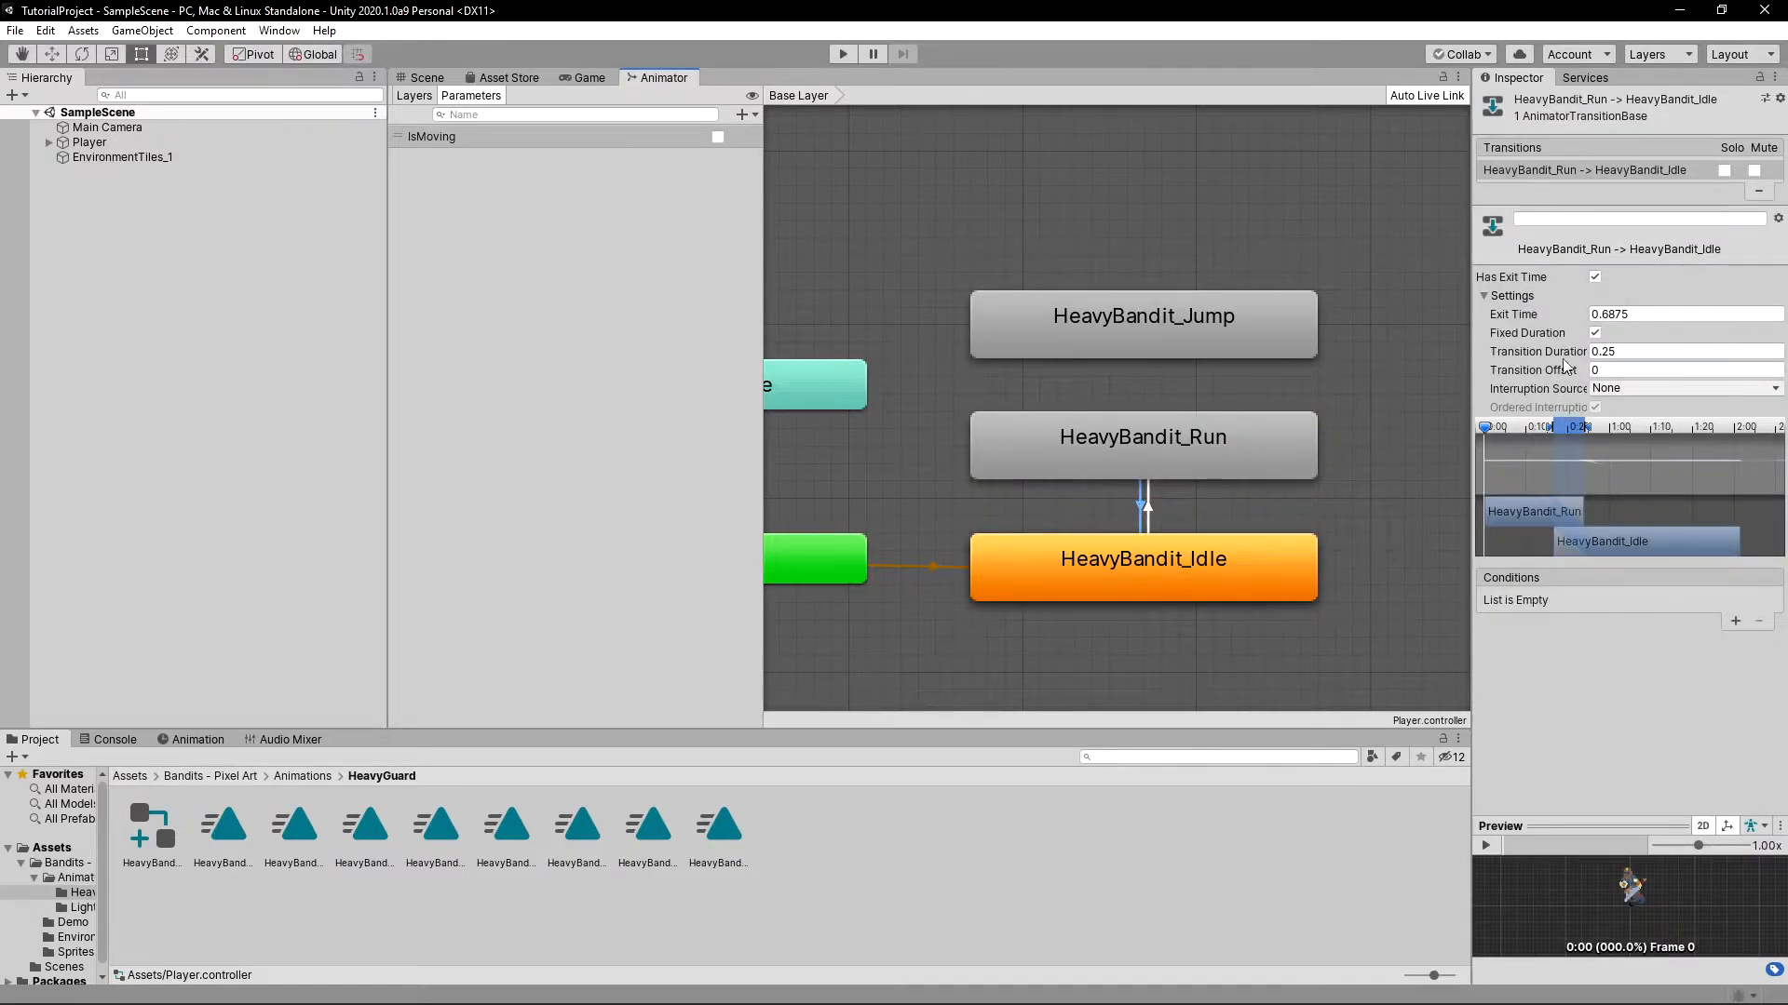
{"action": "left_click", "coordinate": [1595, 277]}
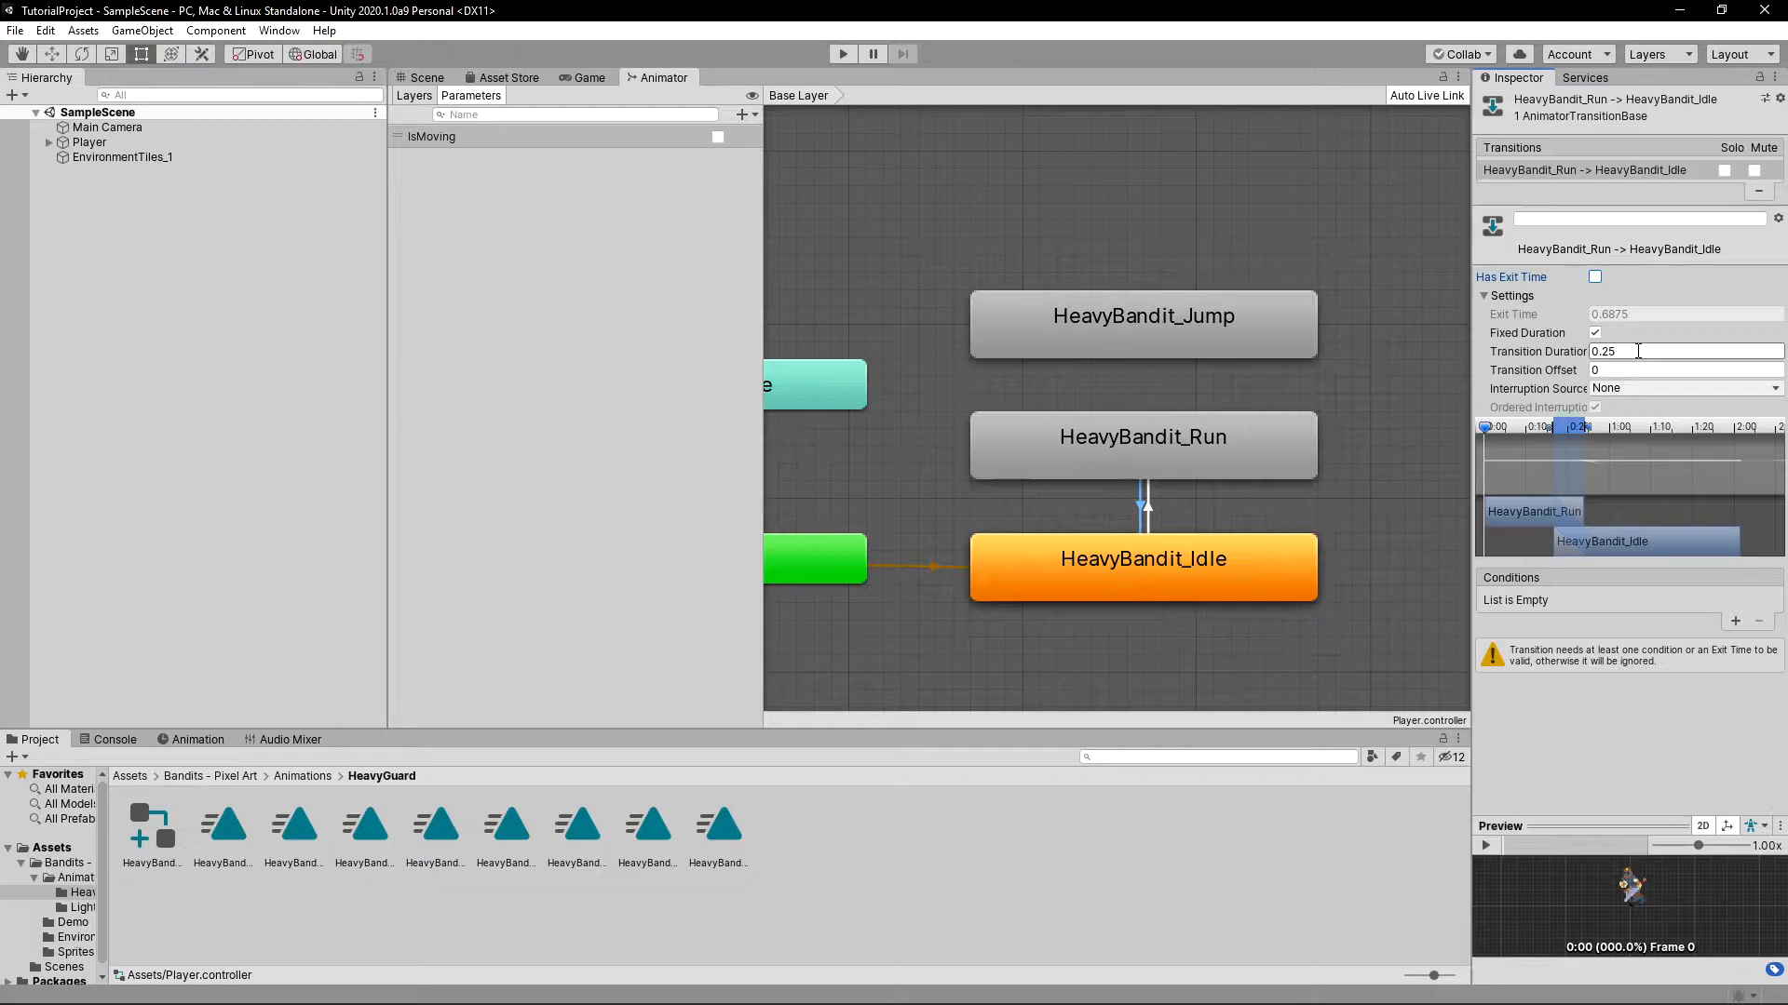
{"action": "left_click", "coordinate": [1735, 621]}
{"action": "left_click", "coordinate": [1667, 600]}
{"action": "left_click", "coordinate": [1681, 639]}
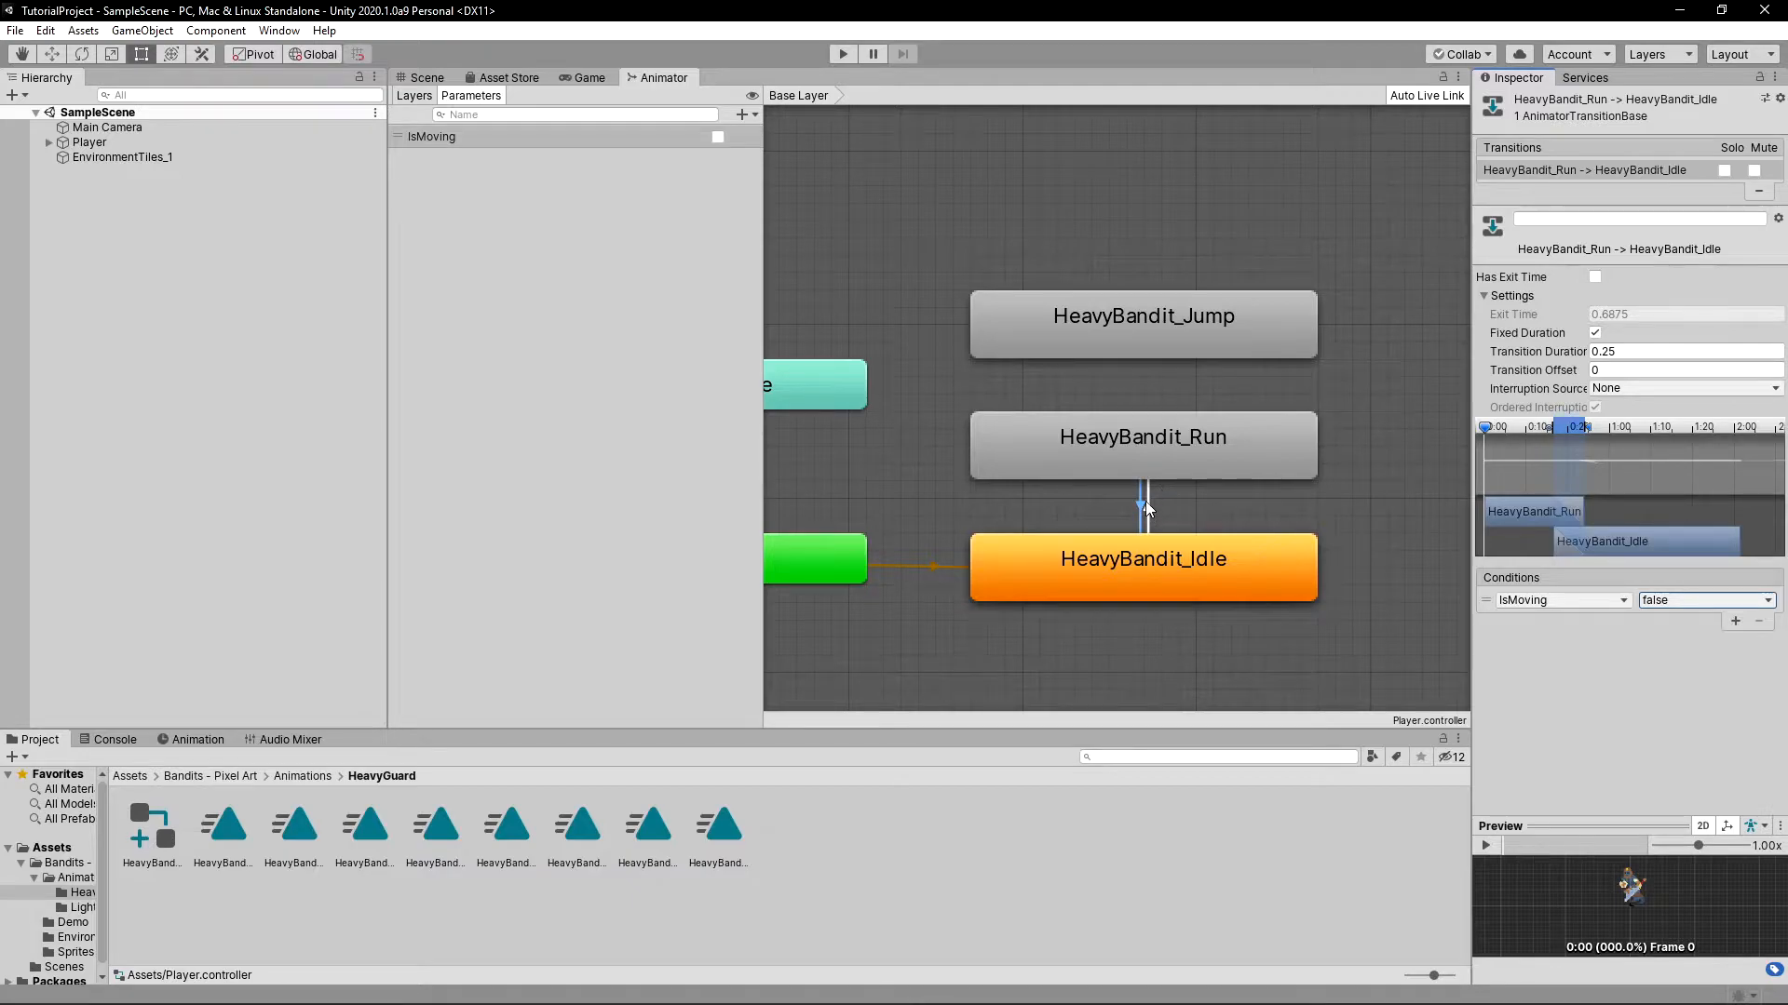
Step: Make a transition from Any State to HeavyBandit_Jump
{"action": "middle_click_drag", "start_coordinate": [1171, 488], "coordinate": [1316, 522]}
{"action": "right_click", "coordinate": [905, 437]}
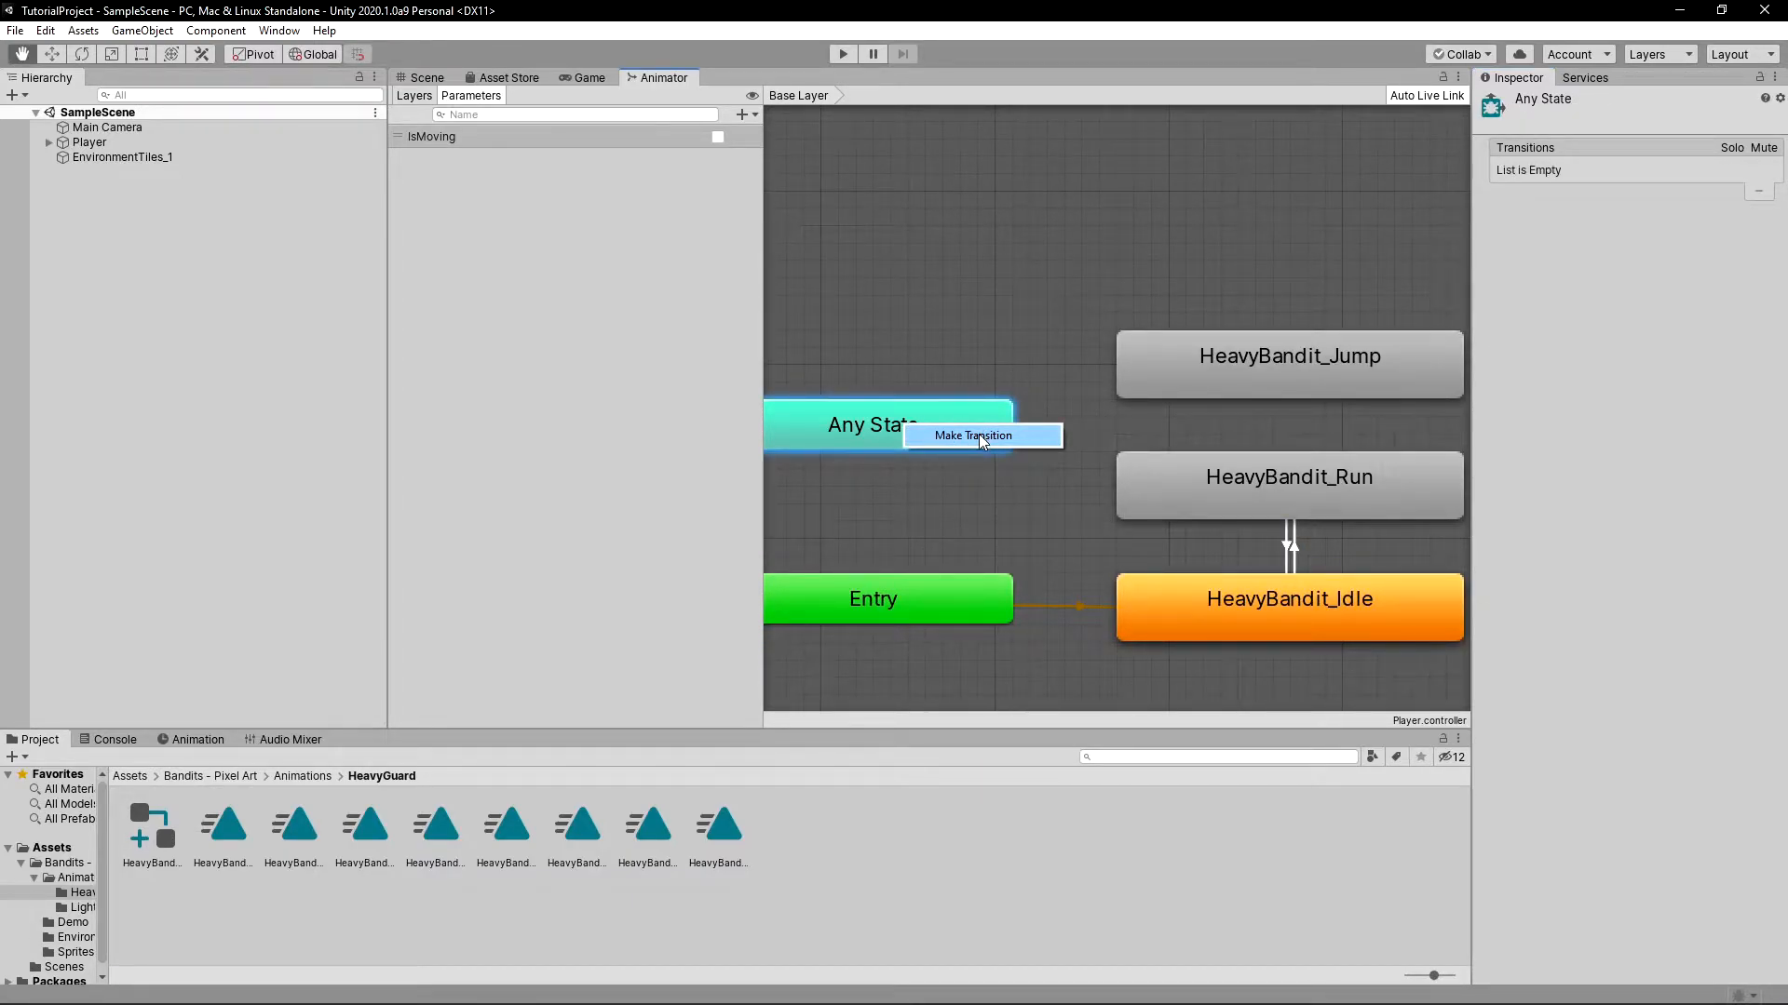
{"action": "left_click", "coordinate": [977, 436]}
{"action": "left_click", "coordinate": [1148, 360]}
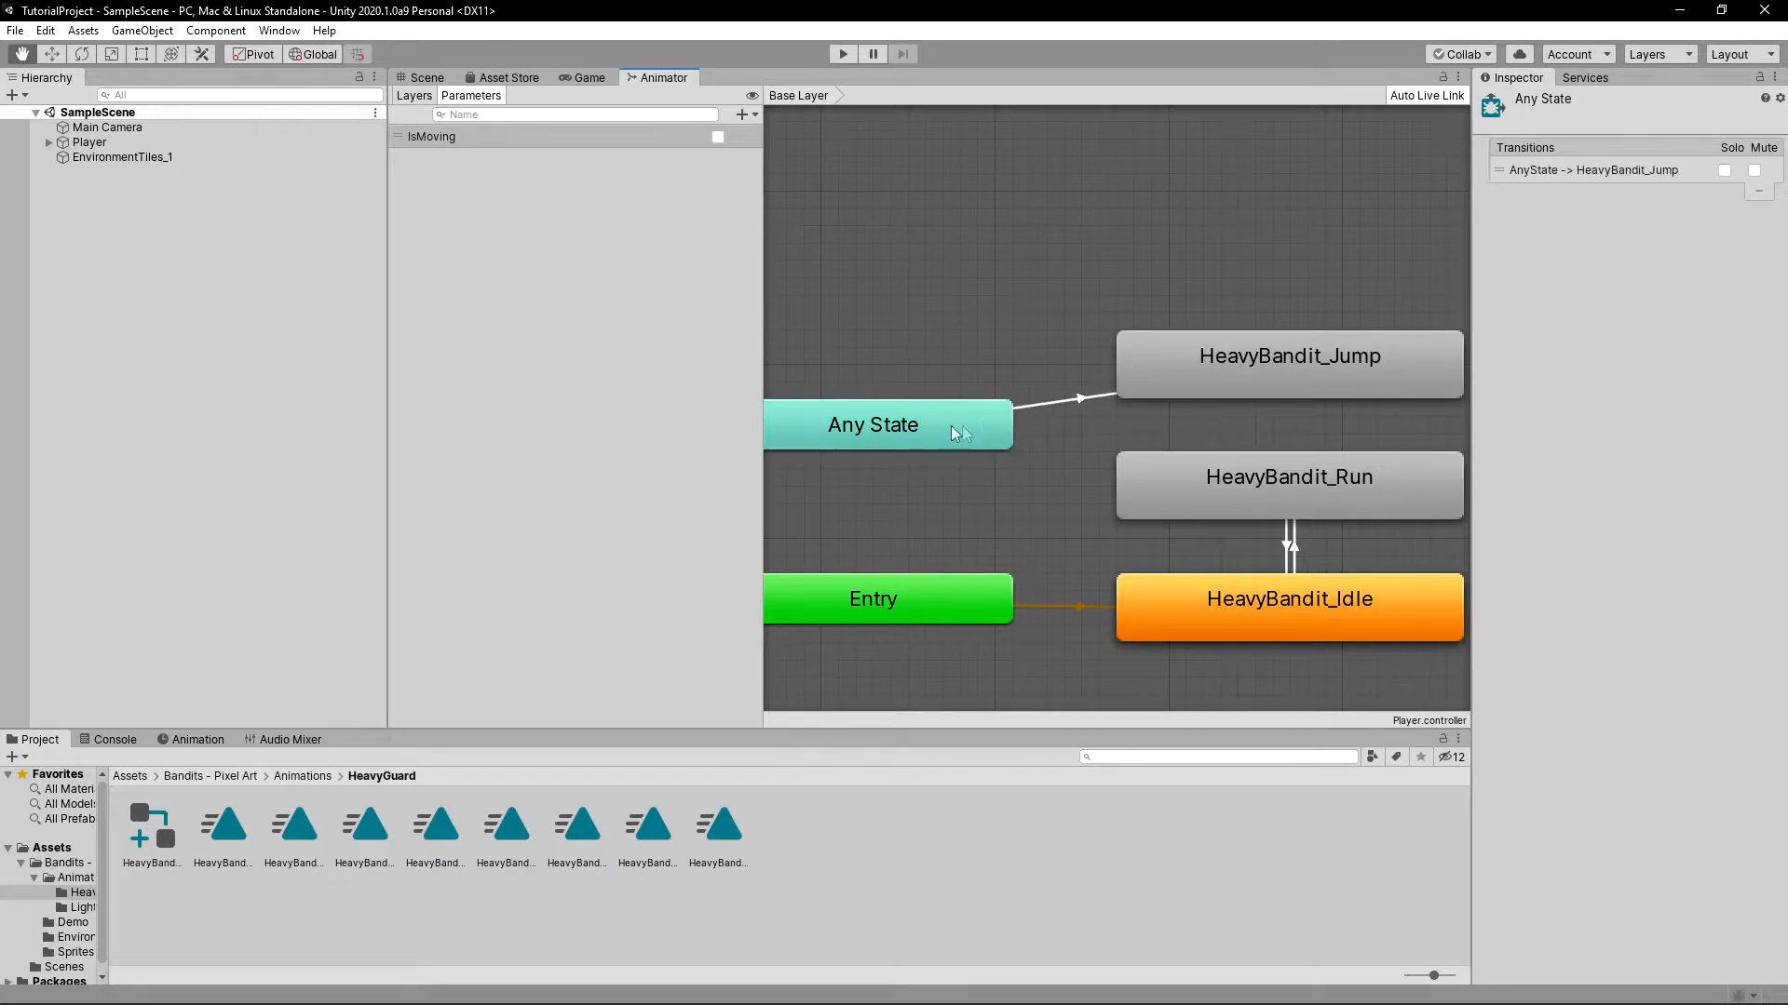
{"action": "left_click", "coordinate": [955, 434]}
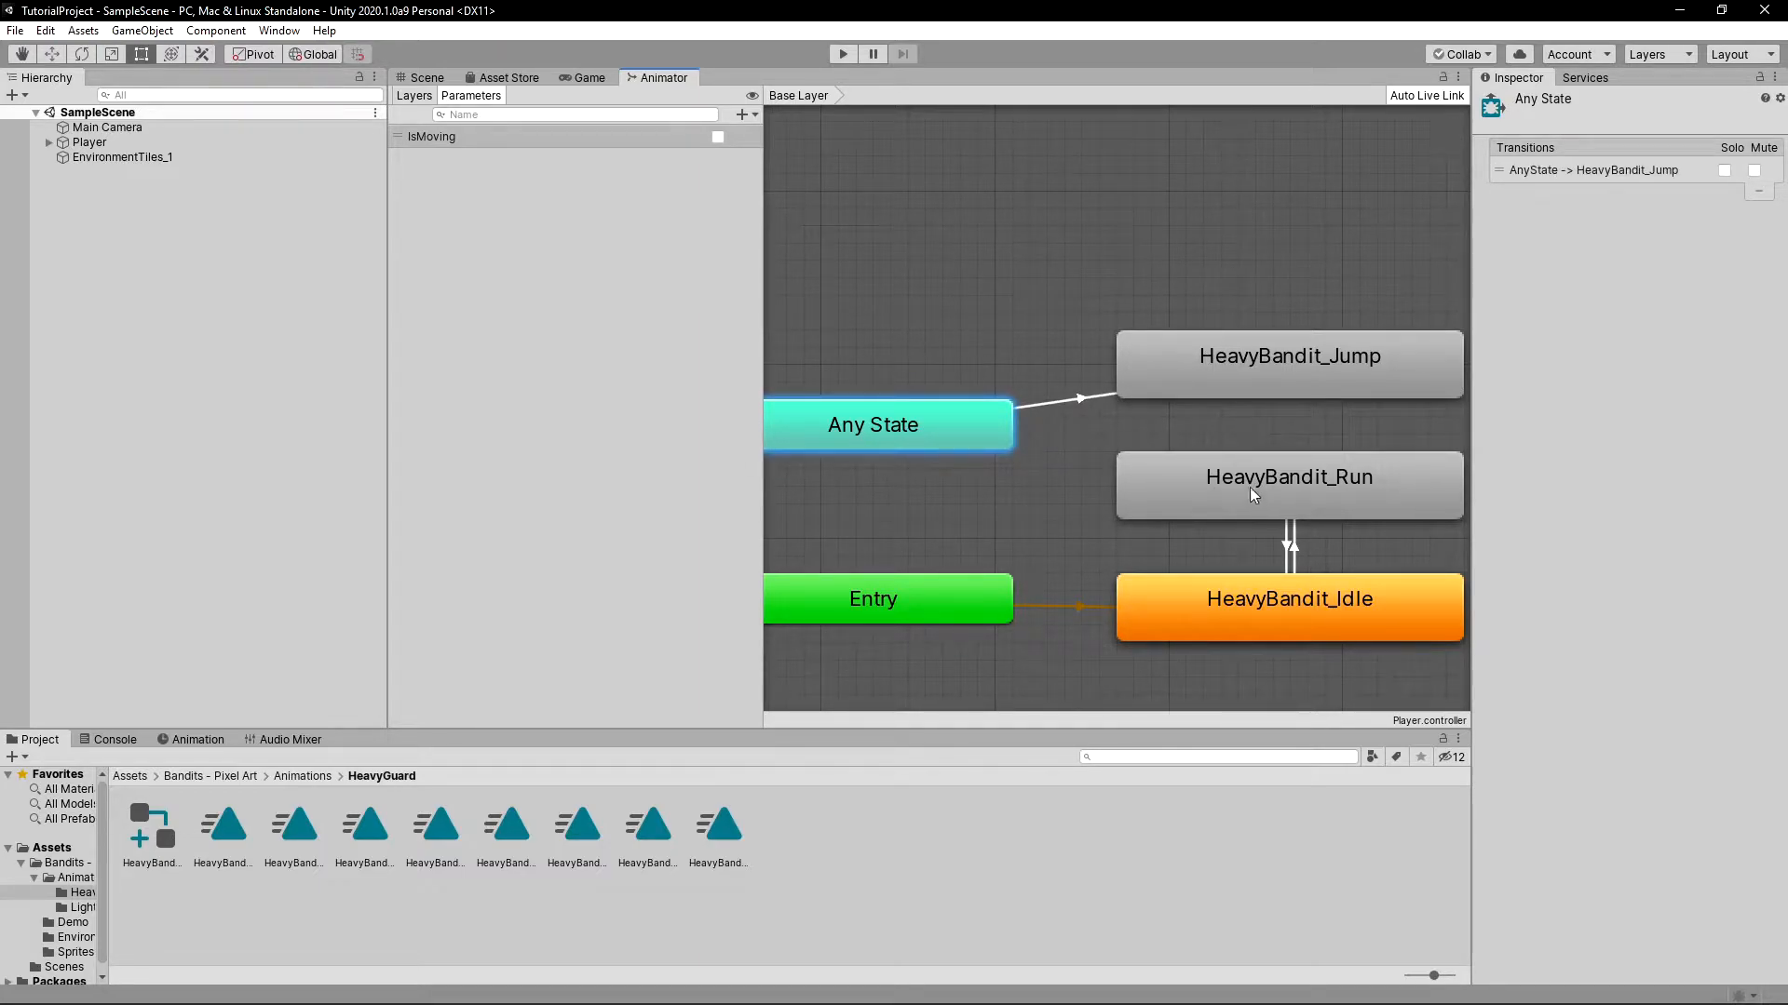
Step: Make transitions to HeavyBandit_Jump from both HeavyBandit_Run and HeavyBandit_Idle, and select the Idle-to-Jump transition
{"action": "middle_click_drag", "start_coordinate": [1245, 470], "coordinate": [1070, 477]}
{"action": "right_click", "coordinate": [1193, 503]}
{"action": "left_click", "coordinate": [1263, 509]}
{"action": "left_click", "coordinate": [1210, 387]}
{"action": "right_click", "coordinate": [1278, 615]}
{"action": "left_click", "coordinate": [1313, 625]}
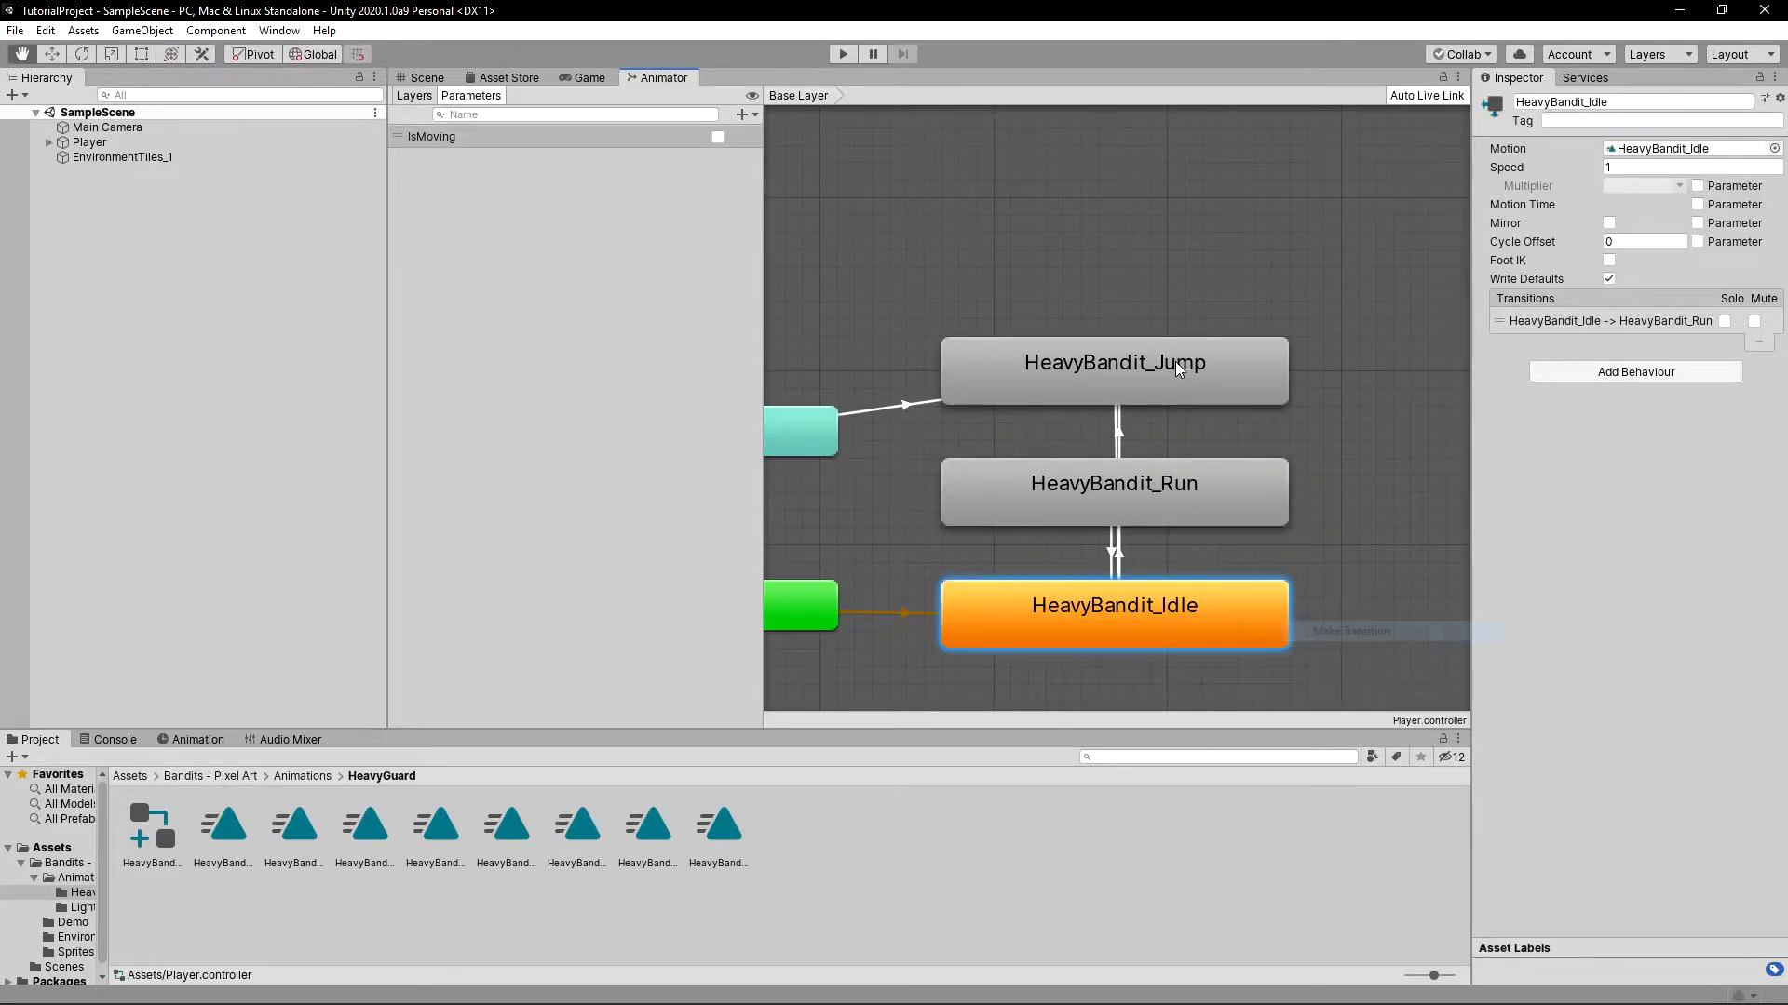
{"action": "left_click", "coordinate": [1175, 361]}
{"action": "left_click", "coordinate": [1121, 440]}
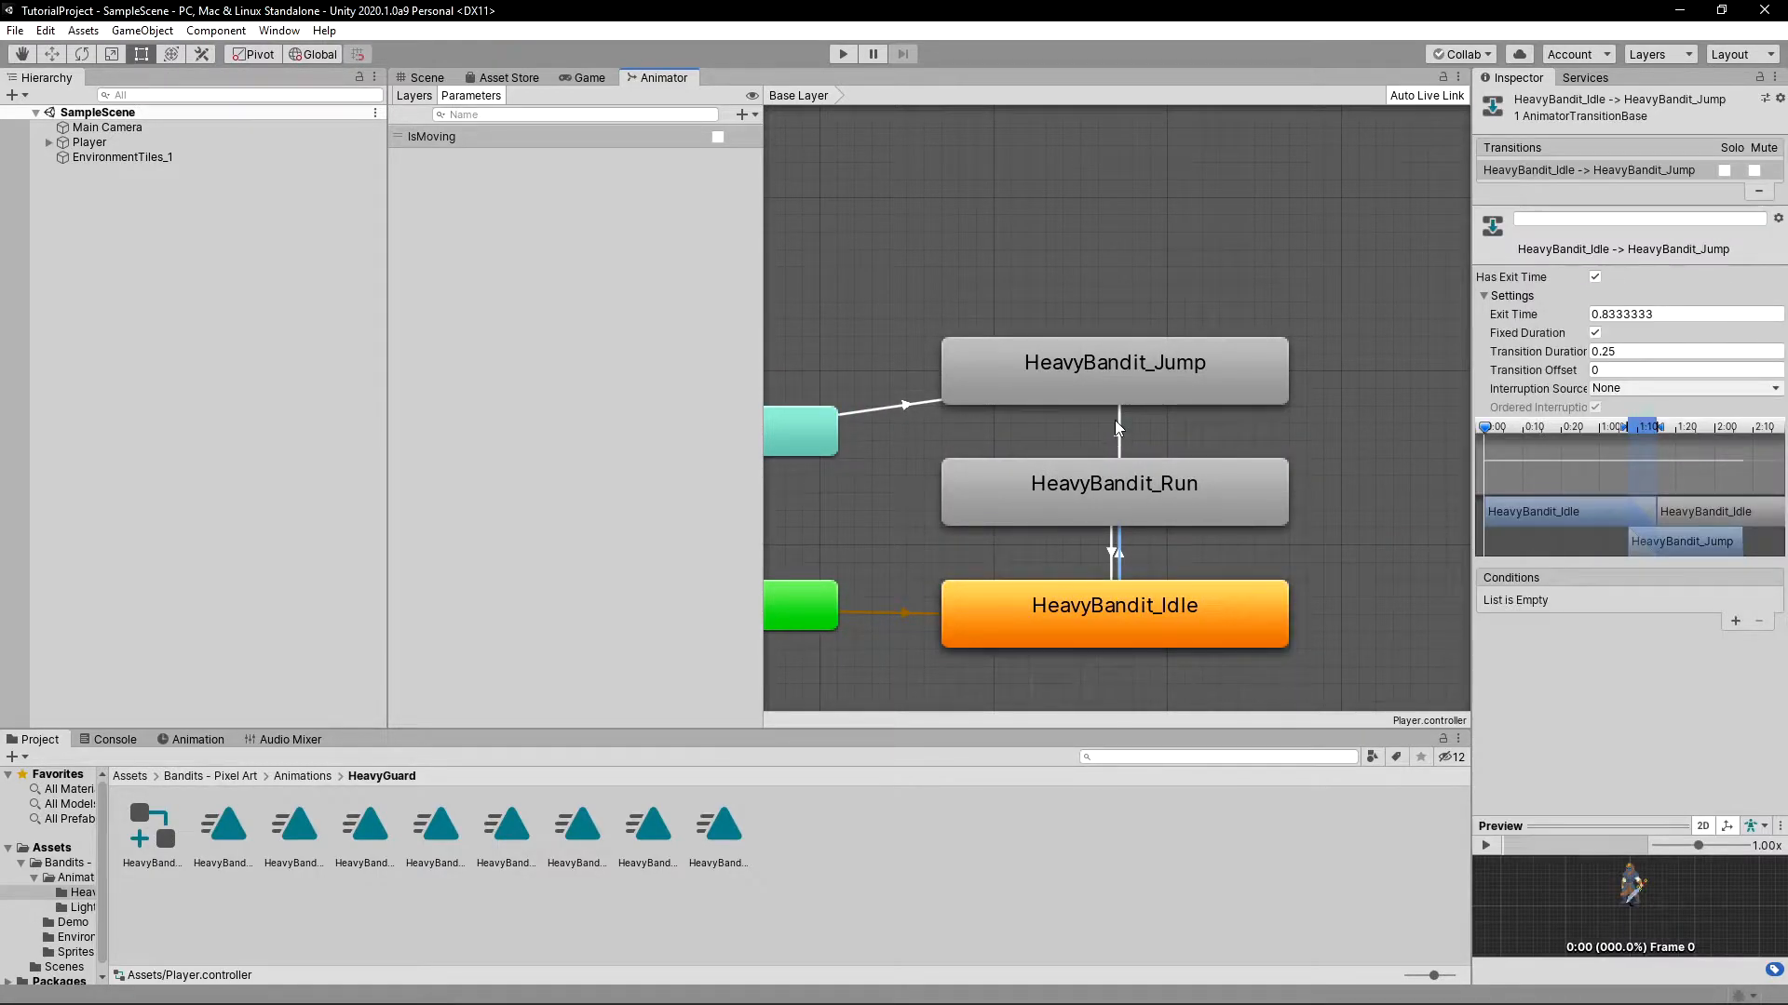
Step: Delete the transitions that lead from HeavyBandit_Run and HeavyBandit_Idle to HeavyBandit_Jump, keeping the one from Any State
{"action": "left_click", "coordinate": [1115, 421]}
{"action": "middle_click_drag", "start_coordinate": [864, 404], "coordinate": [1086, 422]}
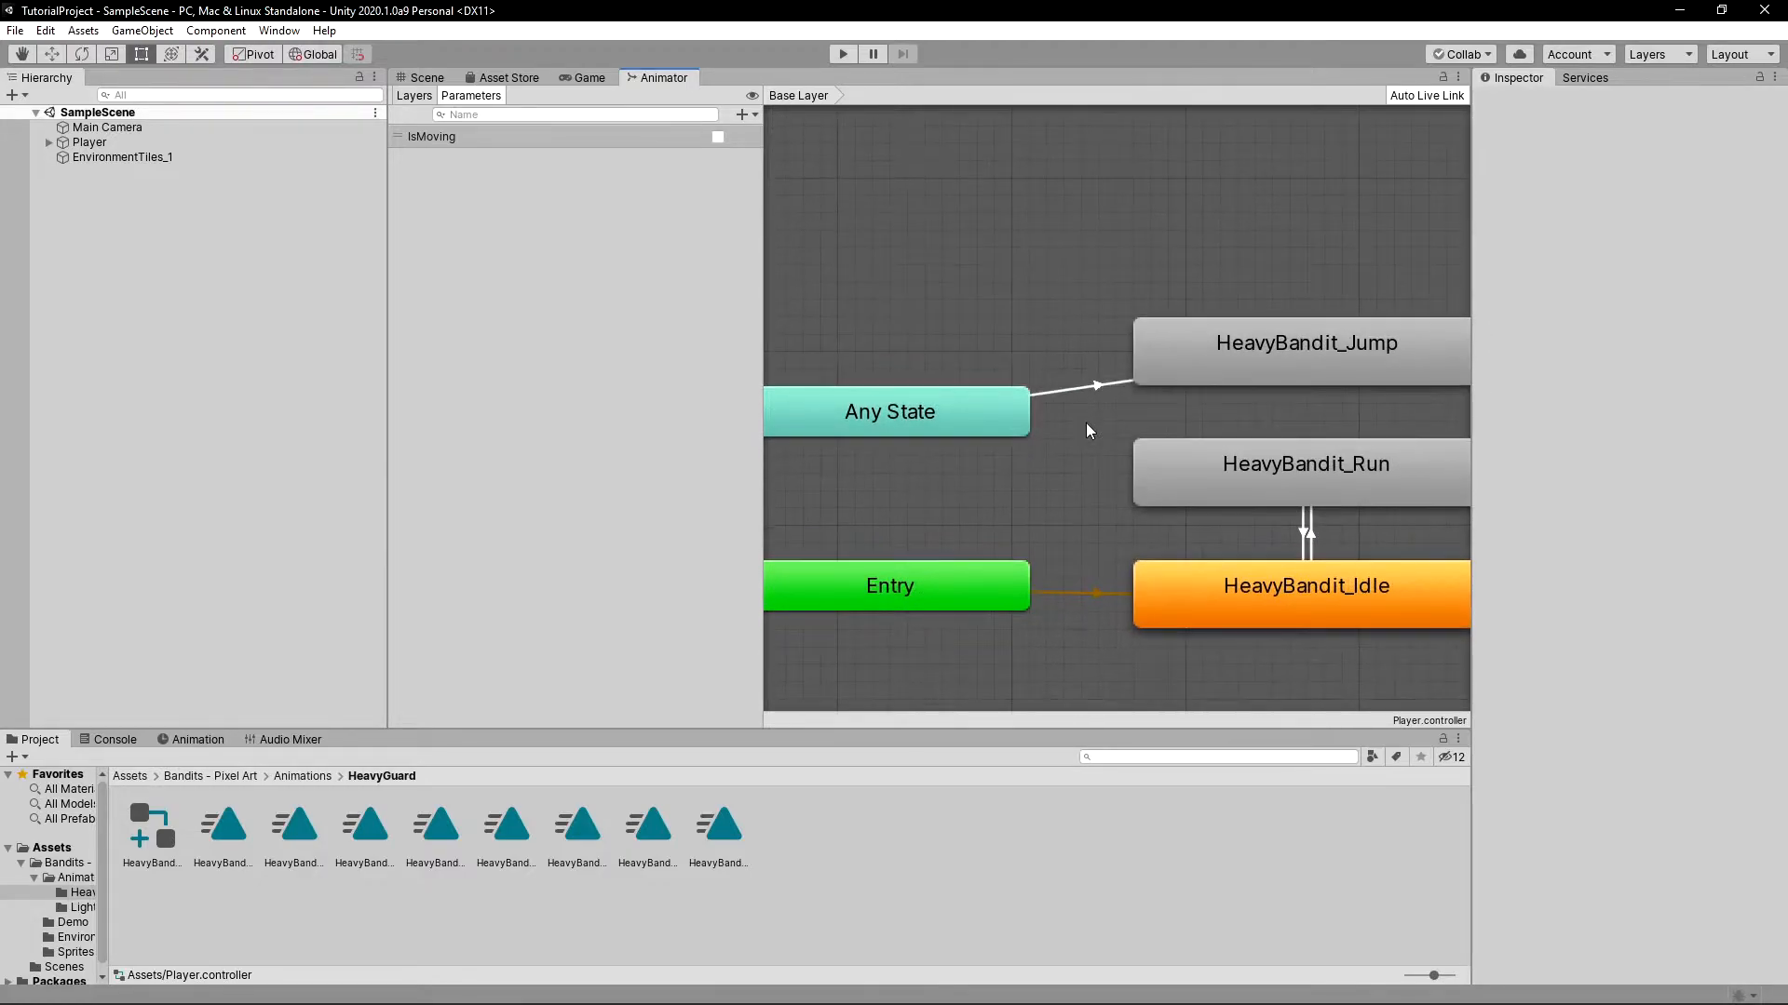
{"action": "left_click", "coordinate": [944, 416]}
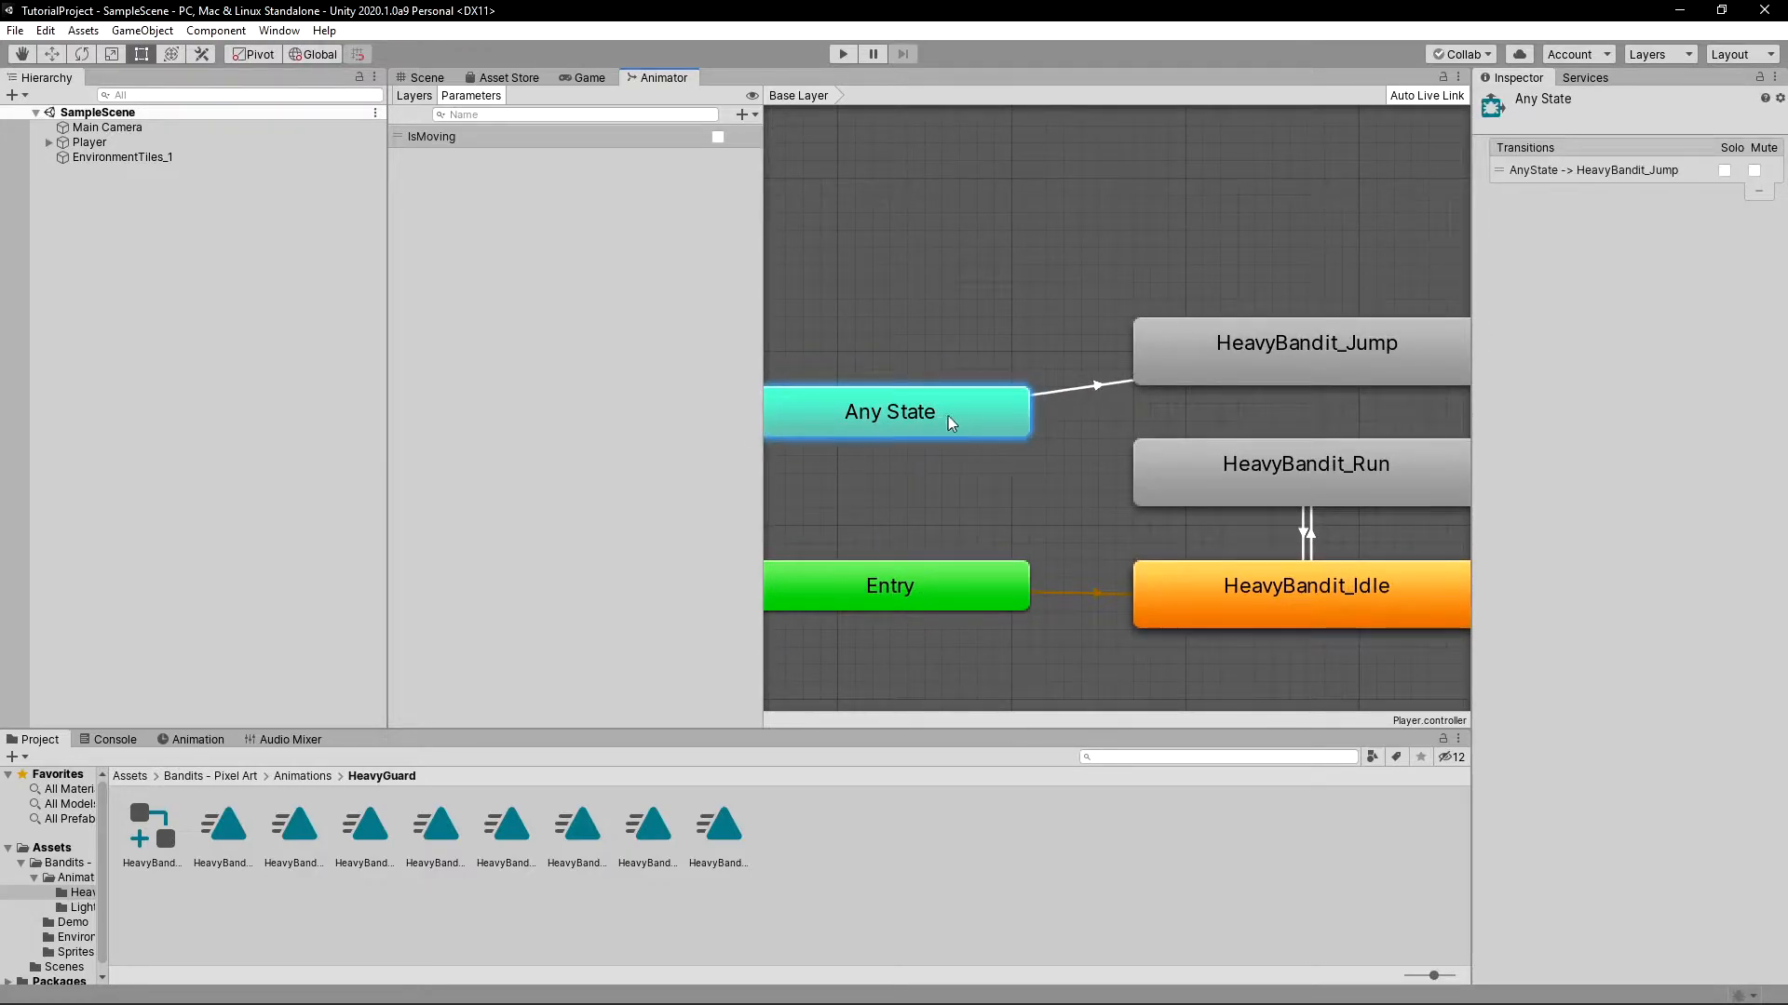
Step: Select the Any State-to-Jump transition and add a Bool parameter named IsJumping
{"action": "left_click", "coordinate": [1091, 393]}
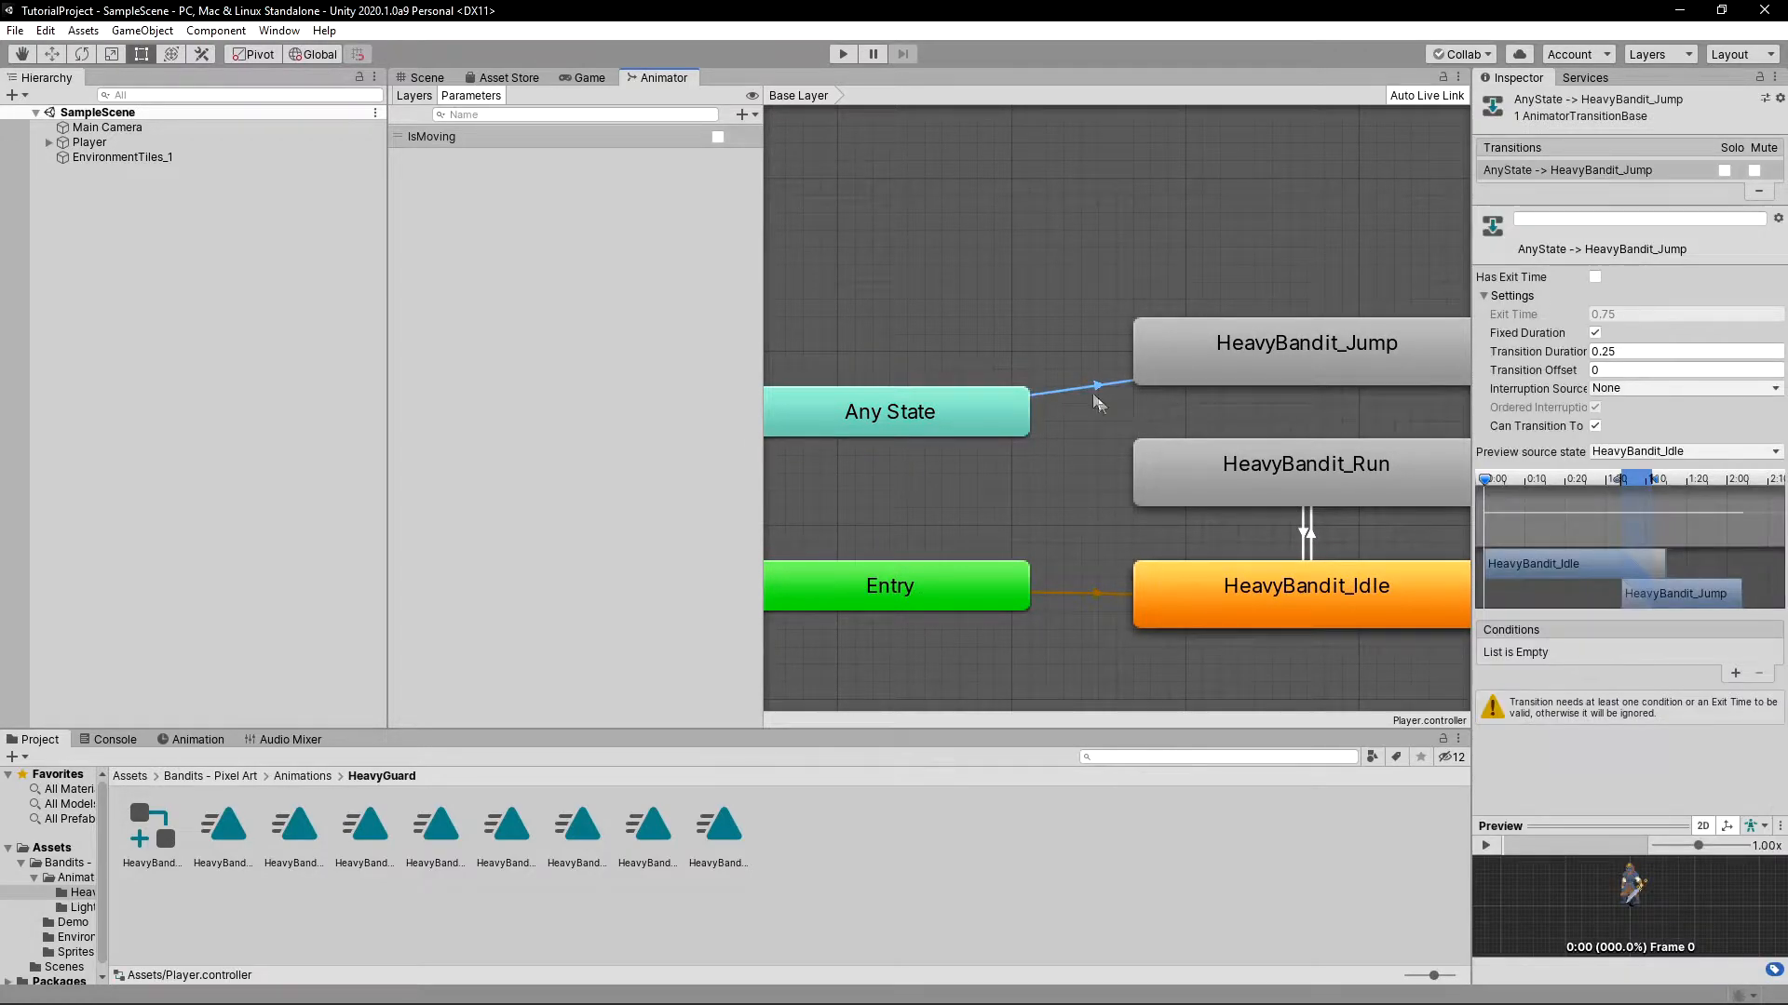
{"action": "left_click", "coordinate": [743, 117]}
{"action": "left_click", "coordinate": [775, 178]}
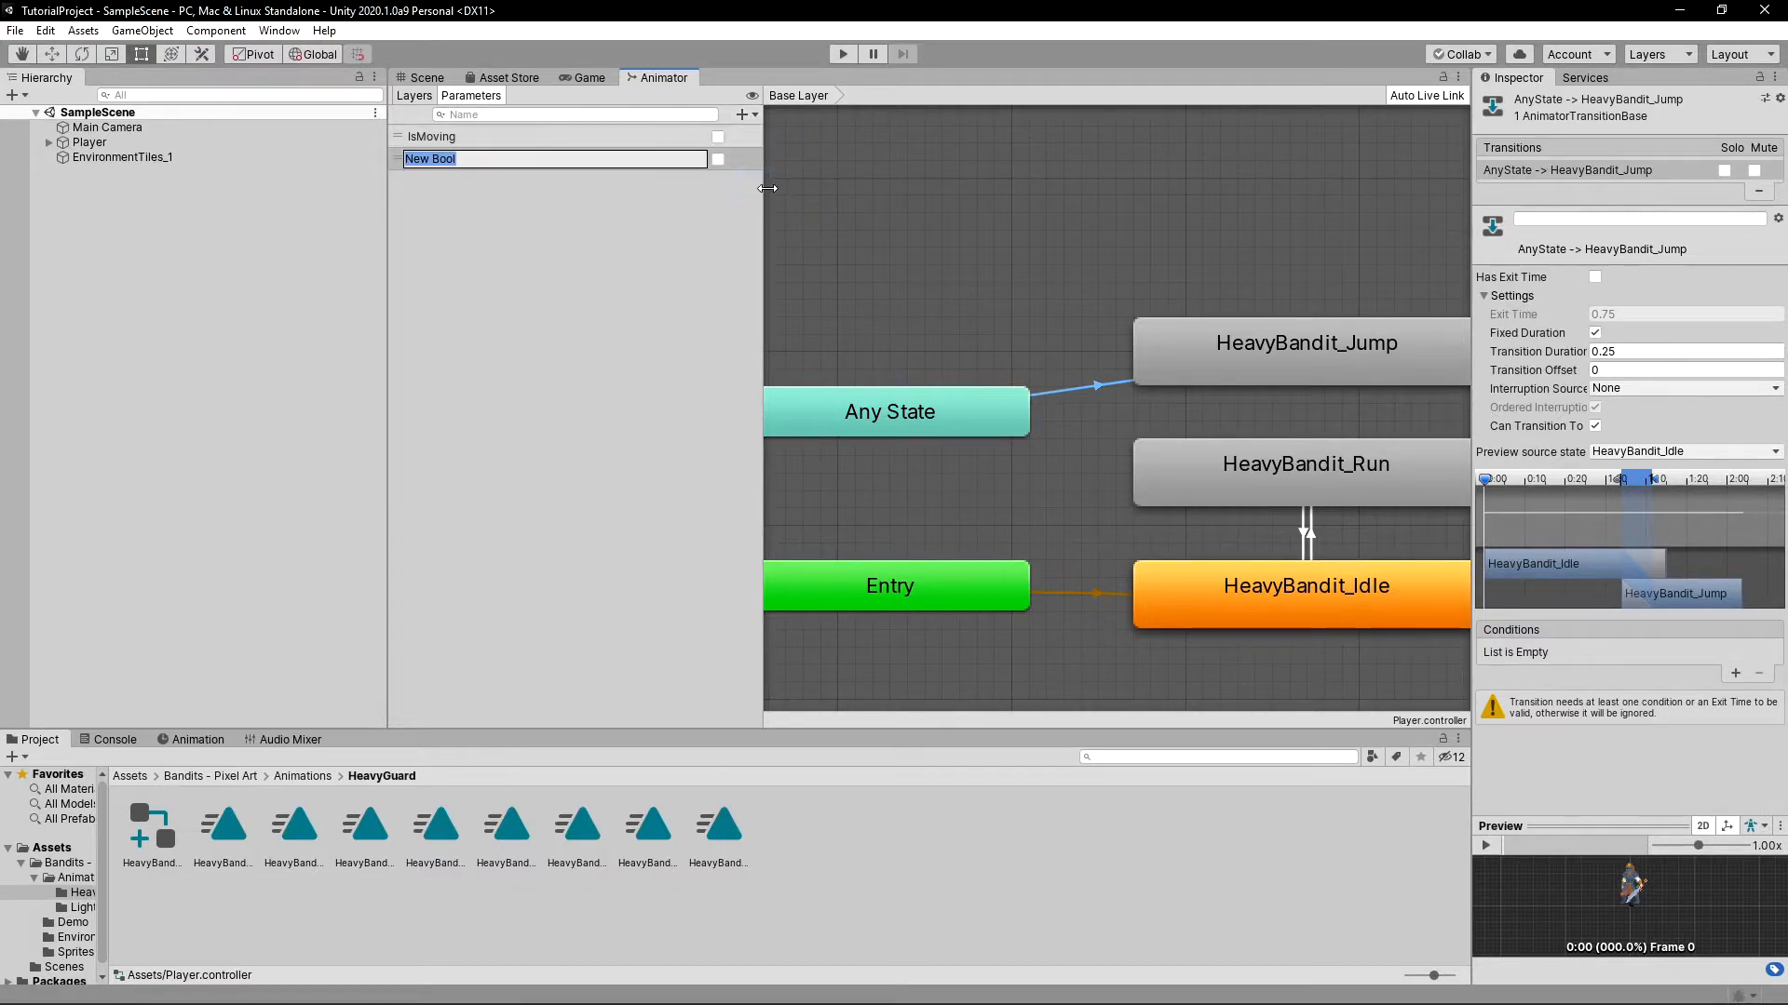
{"action": "type", "text": "IsJumping"}
{"action": "key", "text": "Return"}
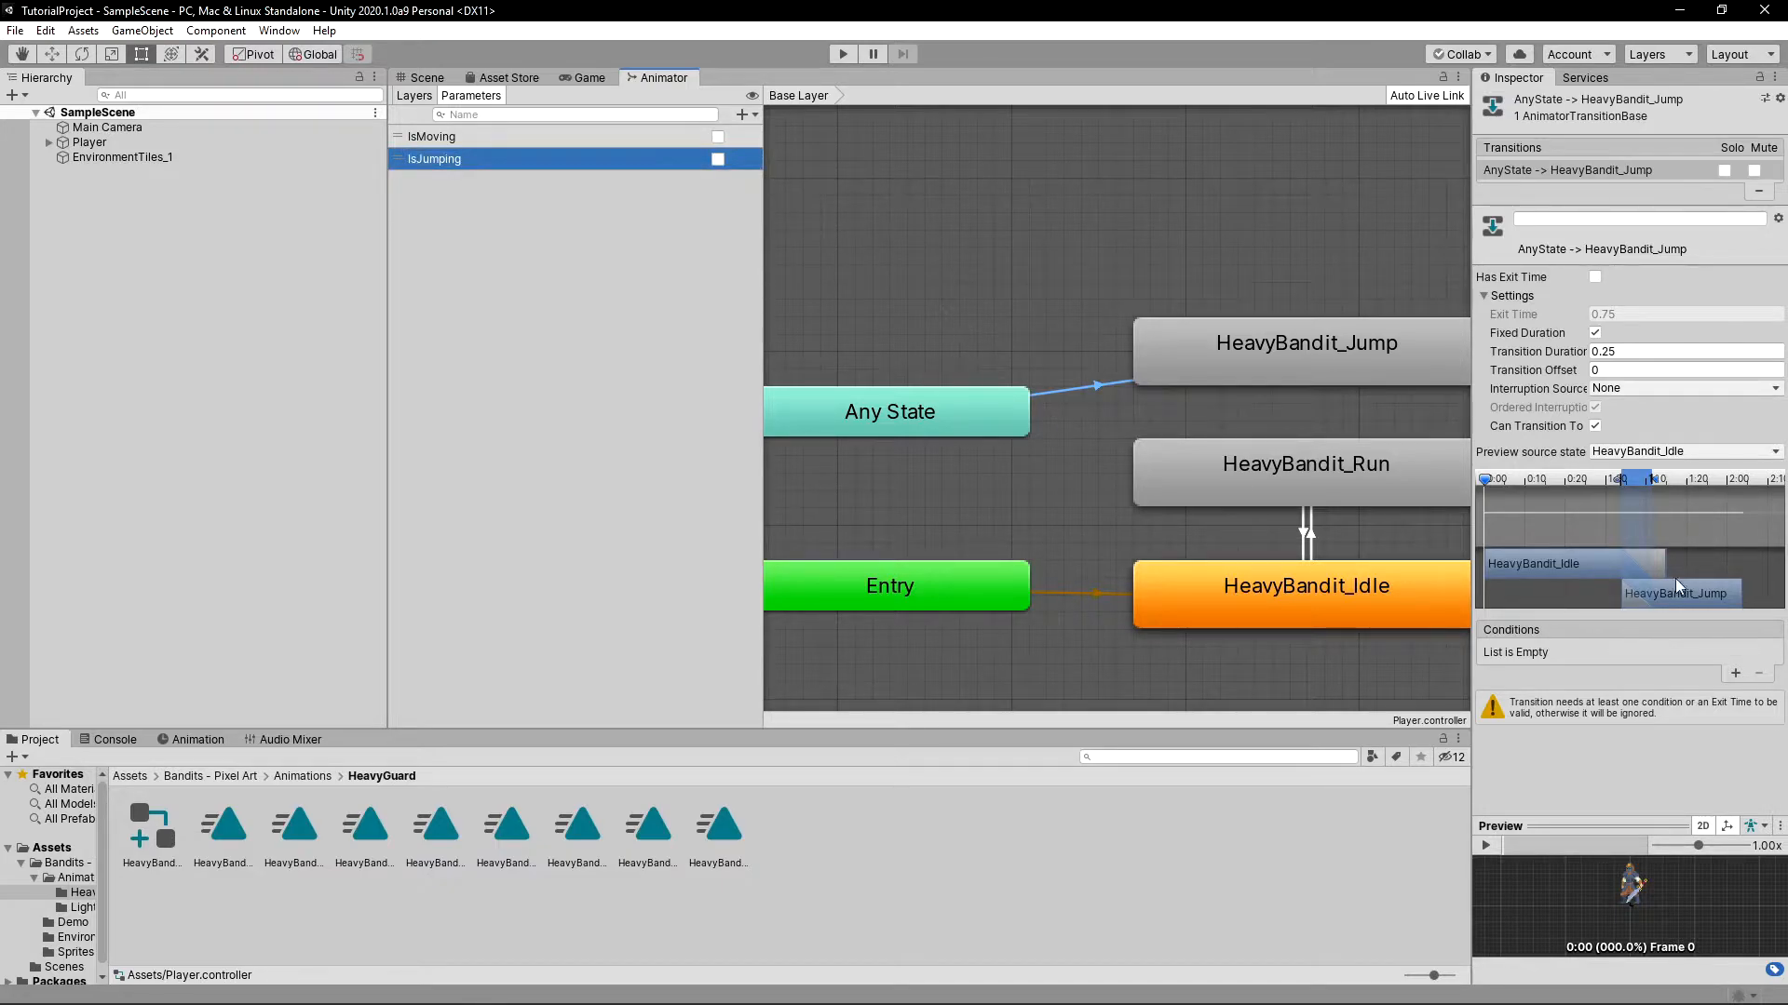
Step: Add the condition IsJumping set to true to the Any State-to-Jump transition
{"action": "left_click", "coordinate": [1735, 673]}
{"action": "left_click", "coordinate": [1598, 652]}
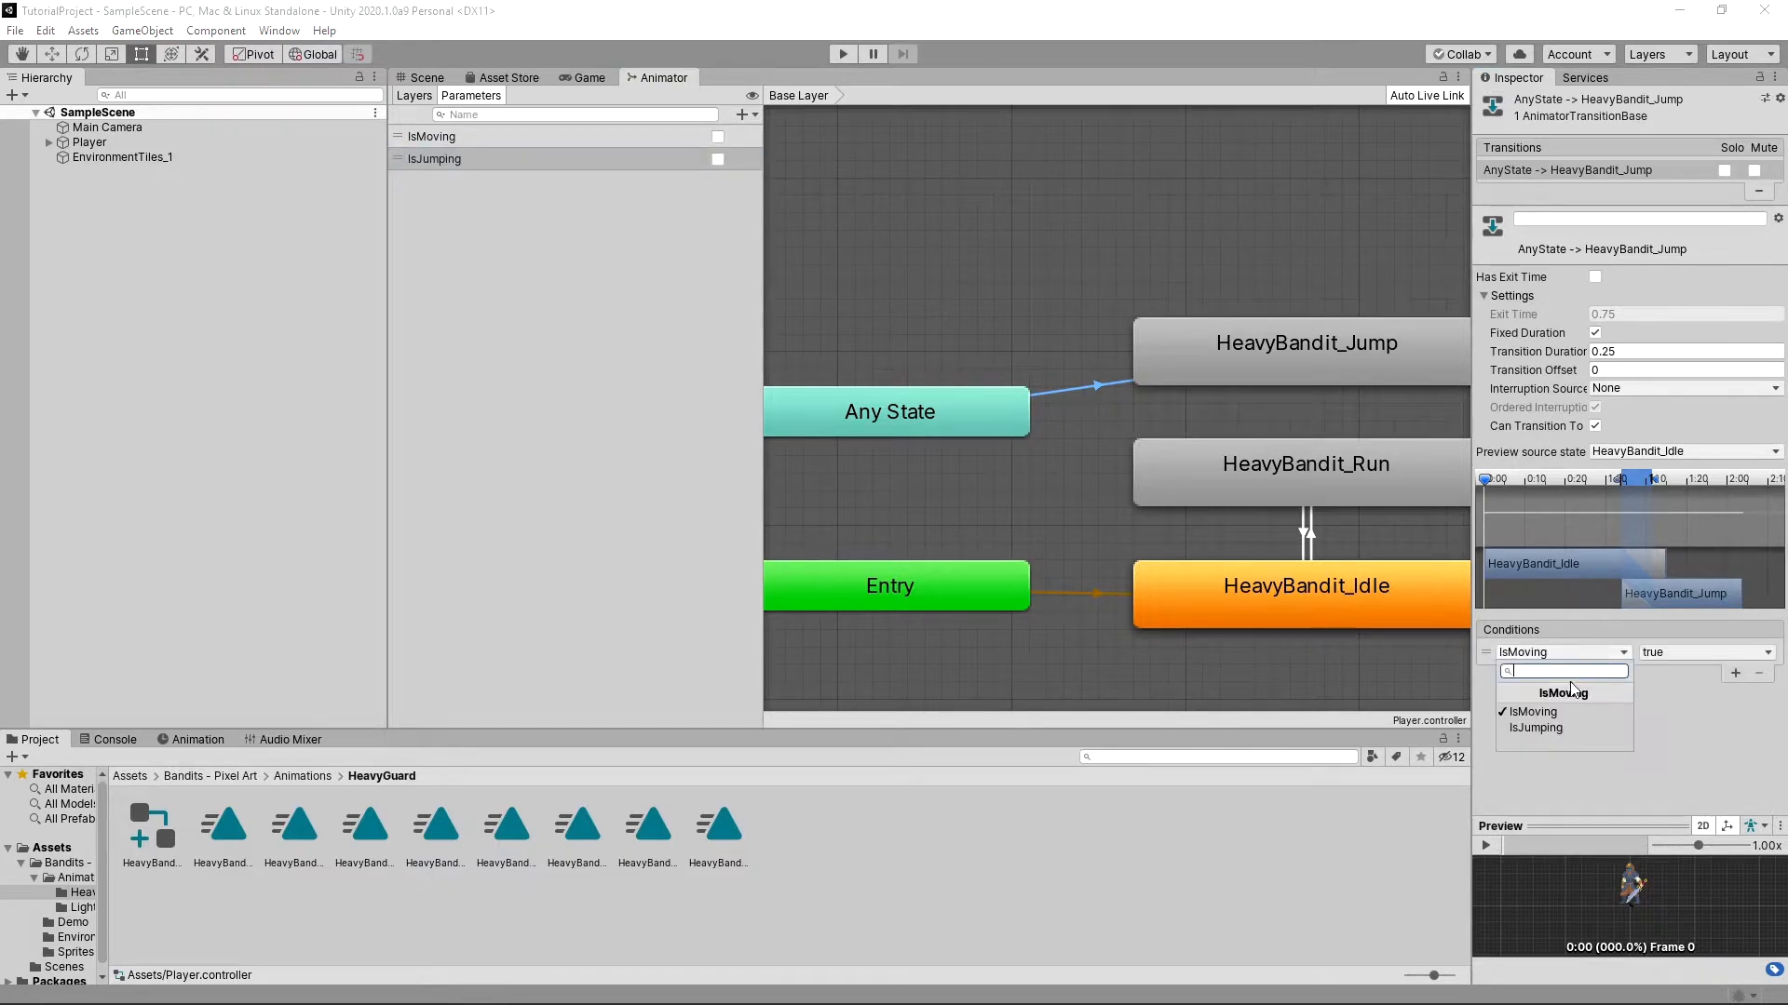
{"action": "left_click", "coordinate": [1560, 730]}
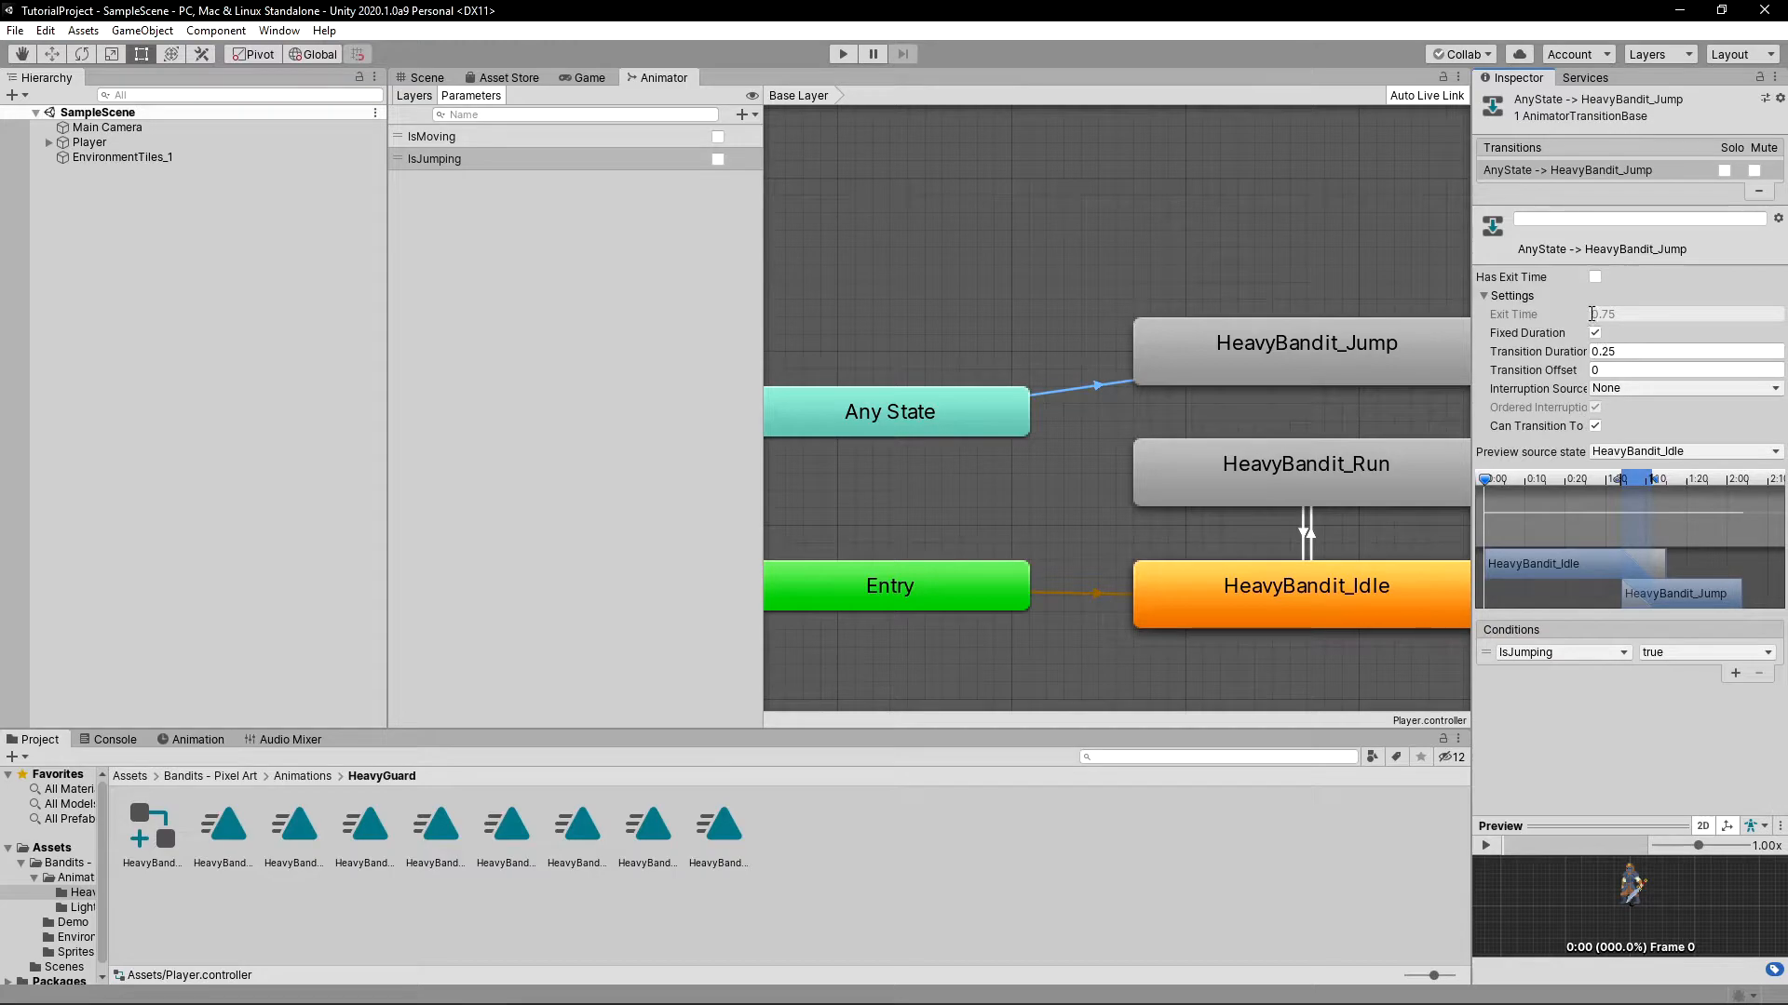
Step: Place HeavyBandit_Run beside HeavyBandit_Idle with HeavyBandit_Jump above them, and make a transition from Jump to Run
{"action": "scroll", "coordinate": [1296, 350], "scroll_direction": "down", "scroll_amount": 6}
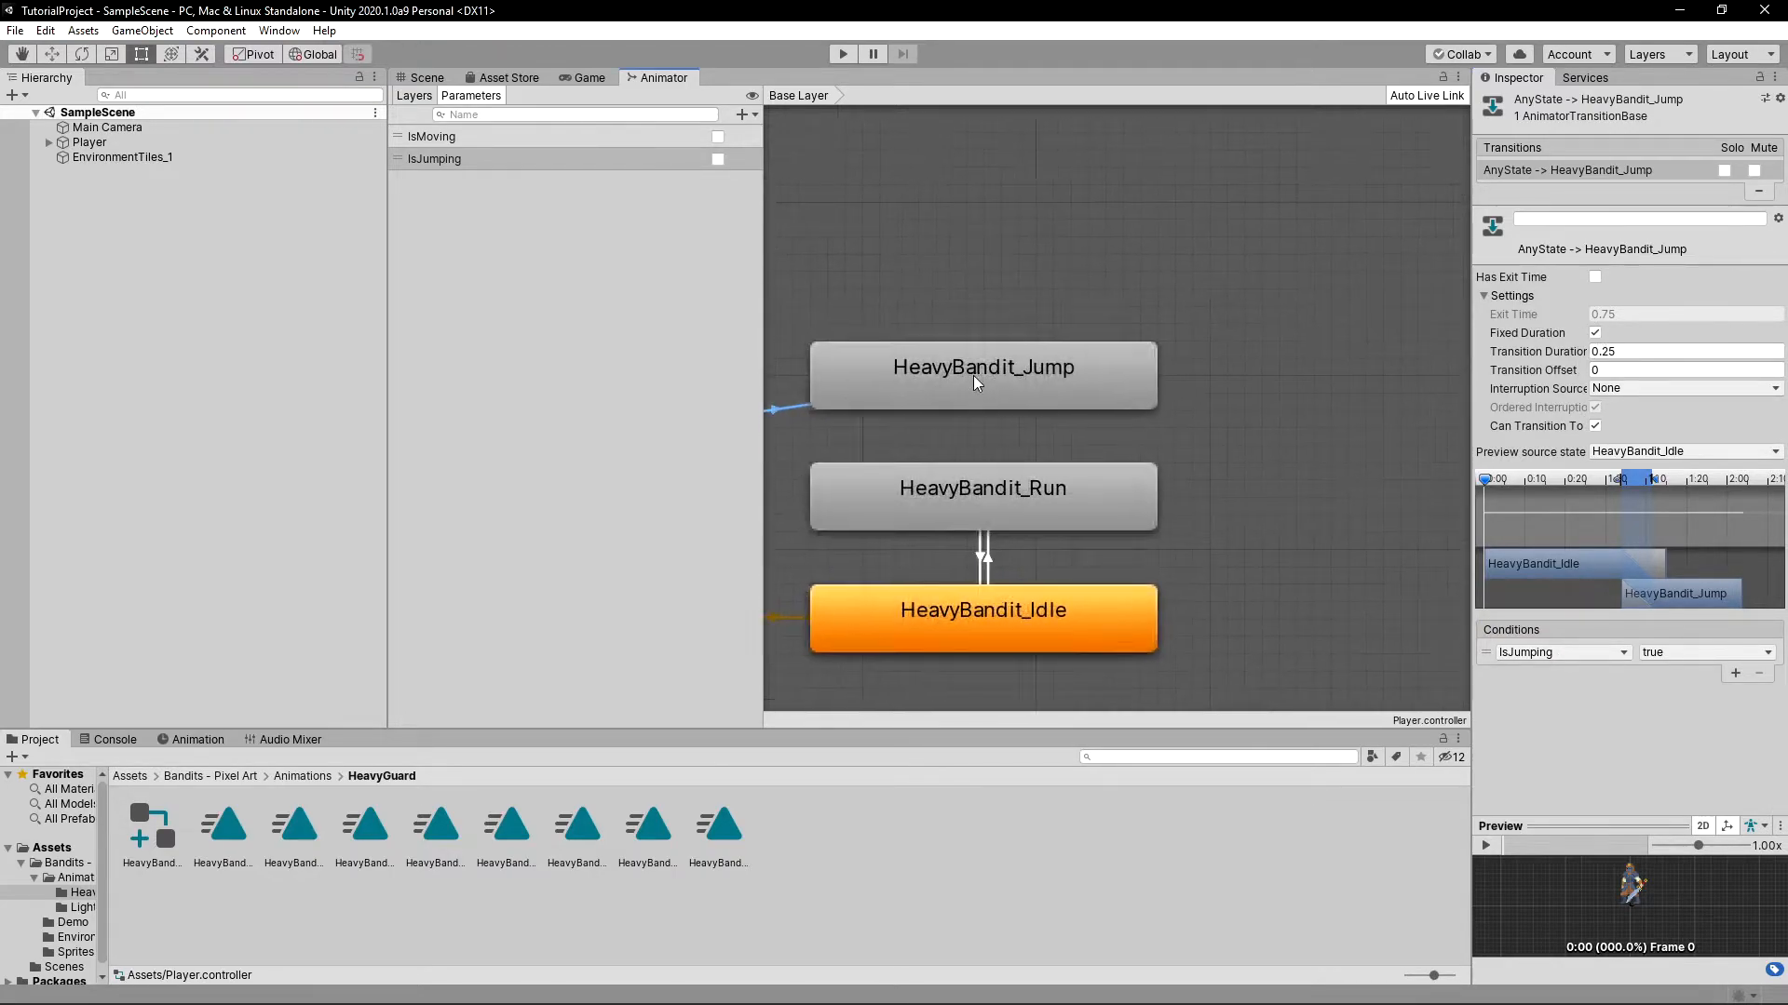
{"action": "scroll", "coordinate": [1171, 438], "scroll_direction": "up", "scroll_amount": 3}
{"action": "left_click_drag", "start_coordinate": [1171, 438], "coordinate": [1422, 551]}
{"action": "middle_click_drag", "start_coordinate": [1285, 447], "coordinate": [1211, 438]}
{"action": "left_click_drag", "start_coordinate": [1164, 358], "coordinate": [1317, 365]}
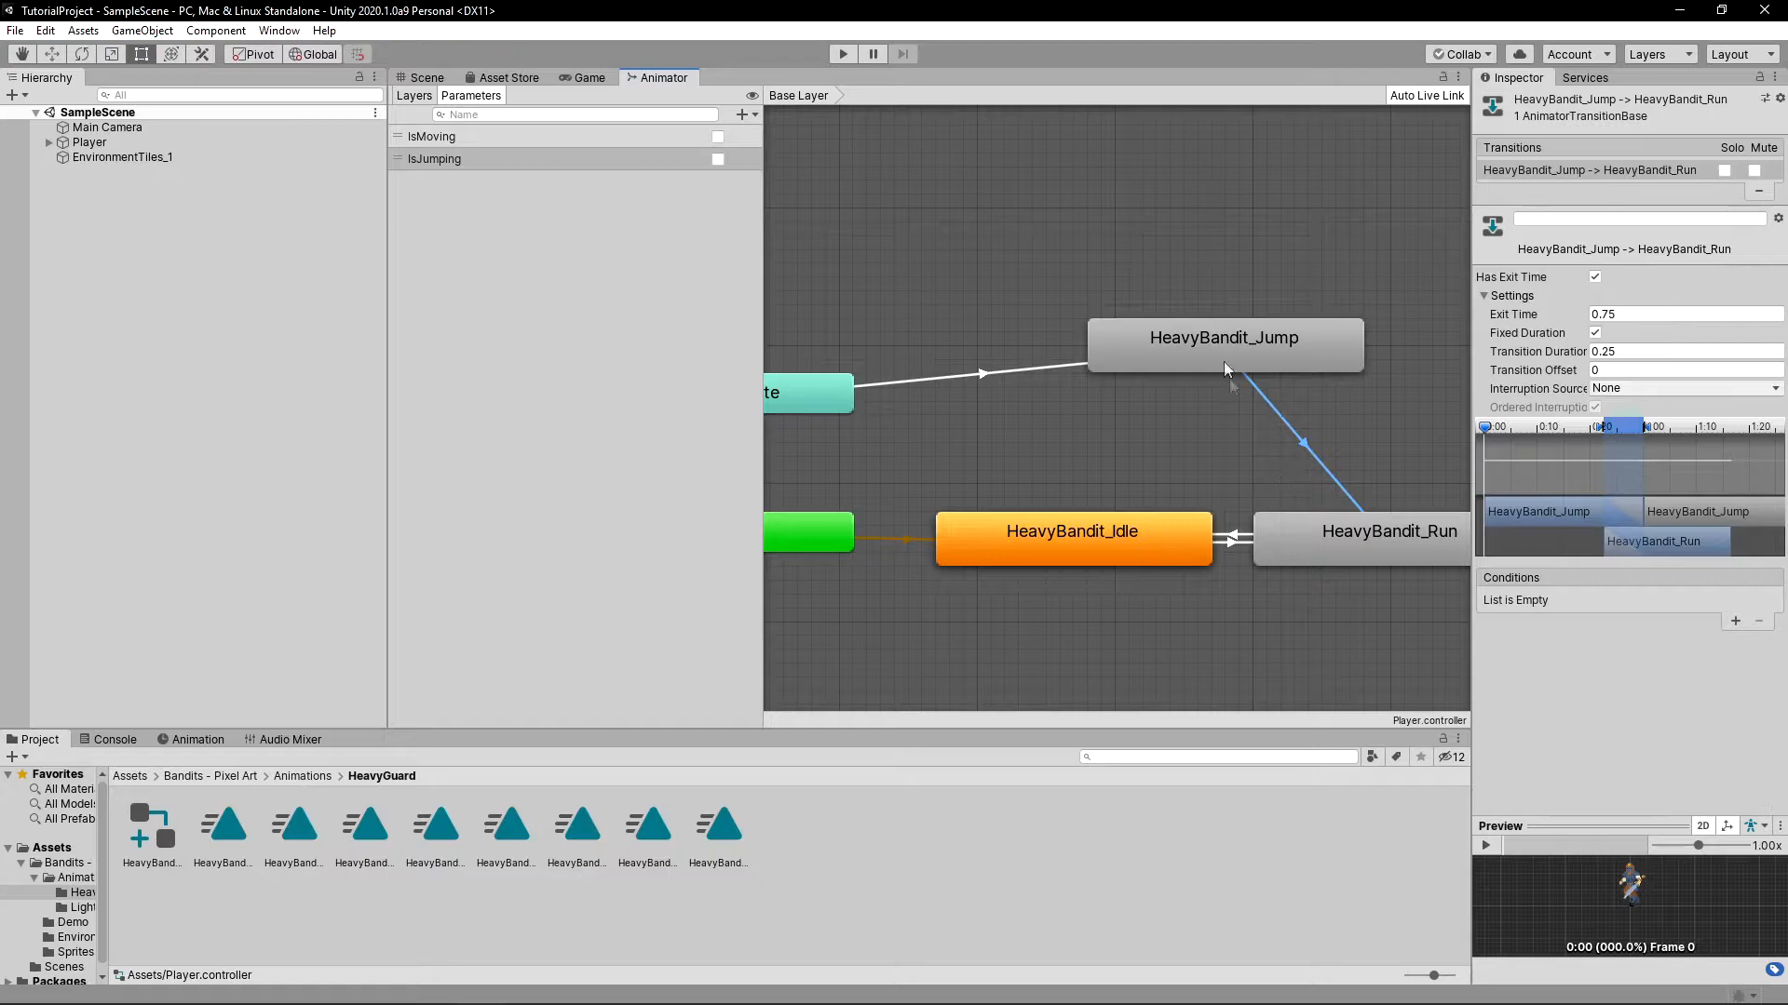
{"action": "middle_click_drag", "start_coordinate": [1325, 560], "coordinate": [1207, 553]}
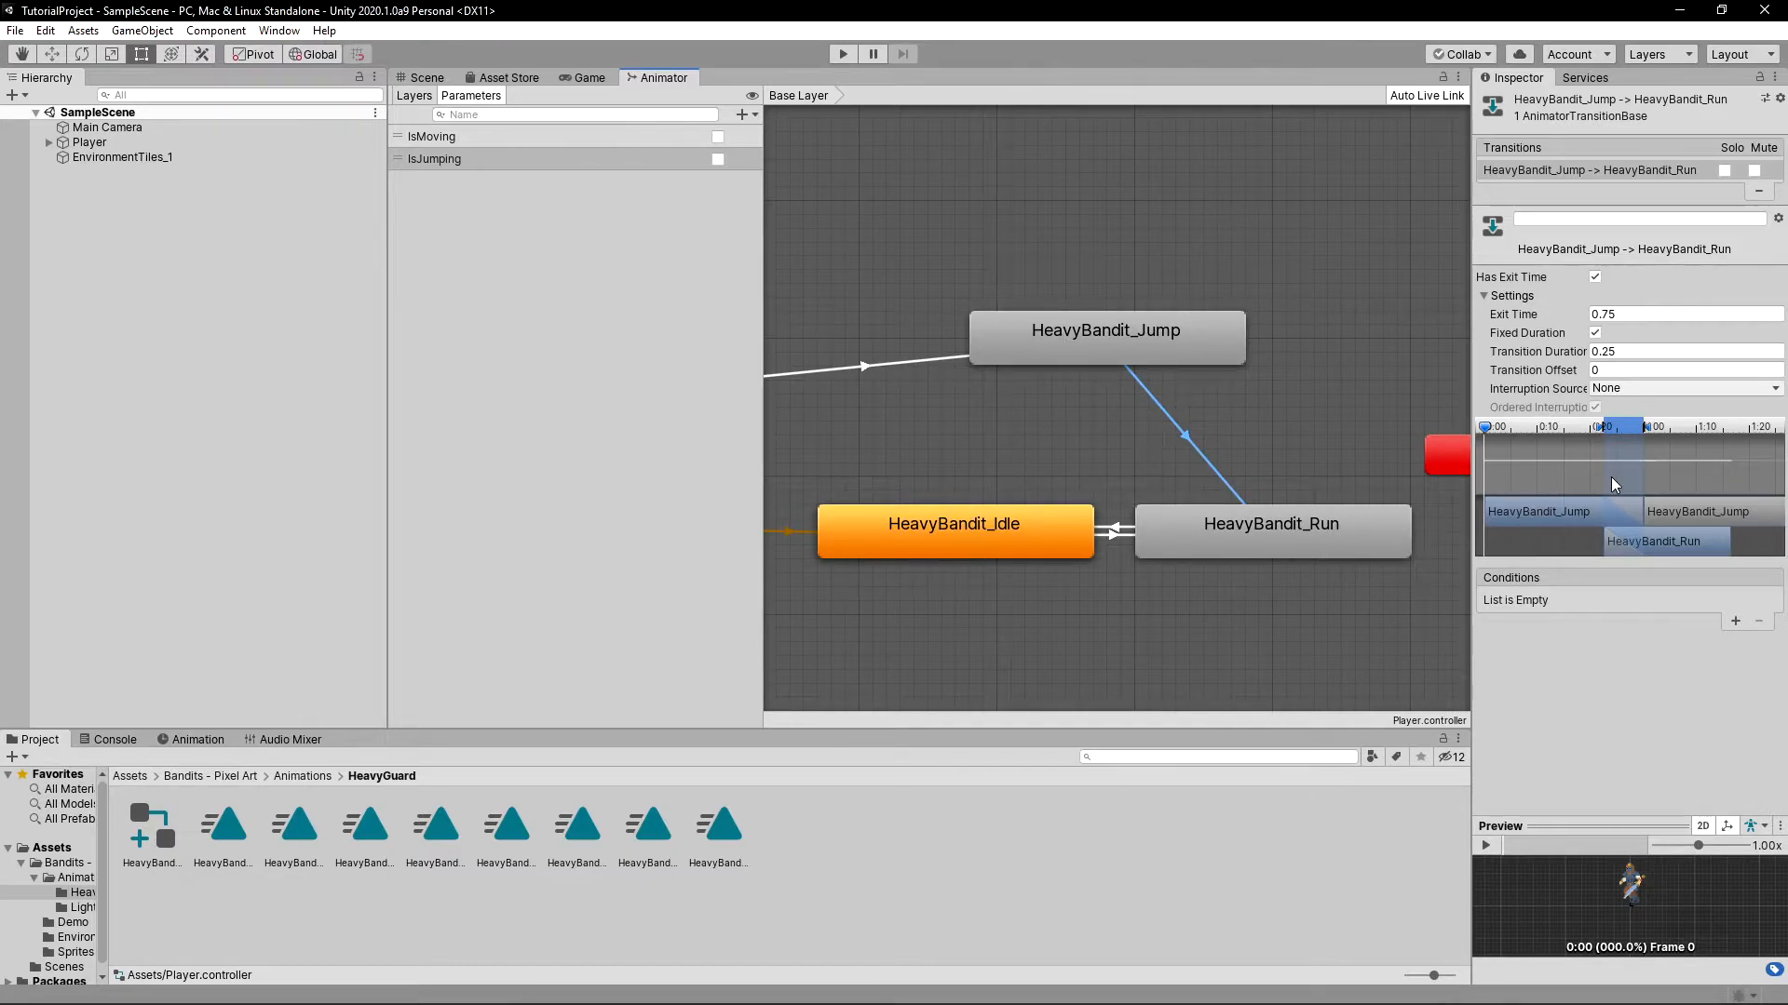
Step: Turn off Has Exit Time on the Jump-to-Run transition and add the conditions IsMoving true and IsJumping false
{"action": "left_click", "coordinate": [1595, 277]}
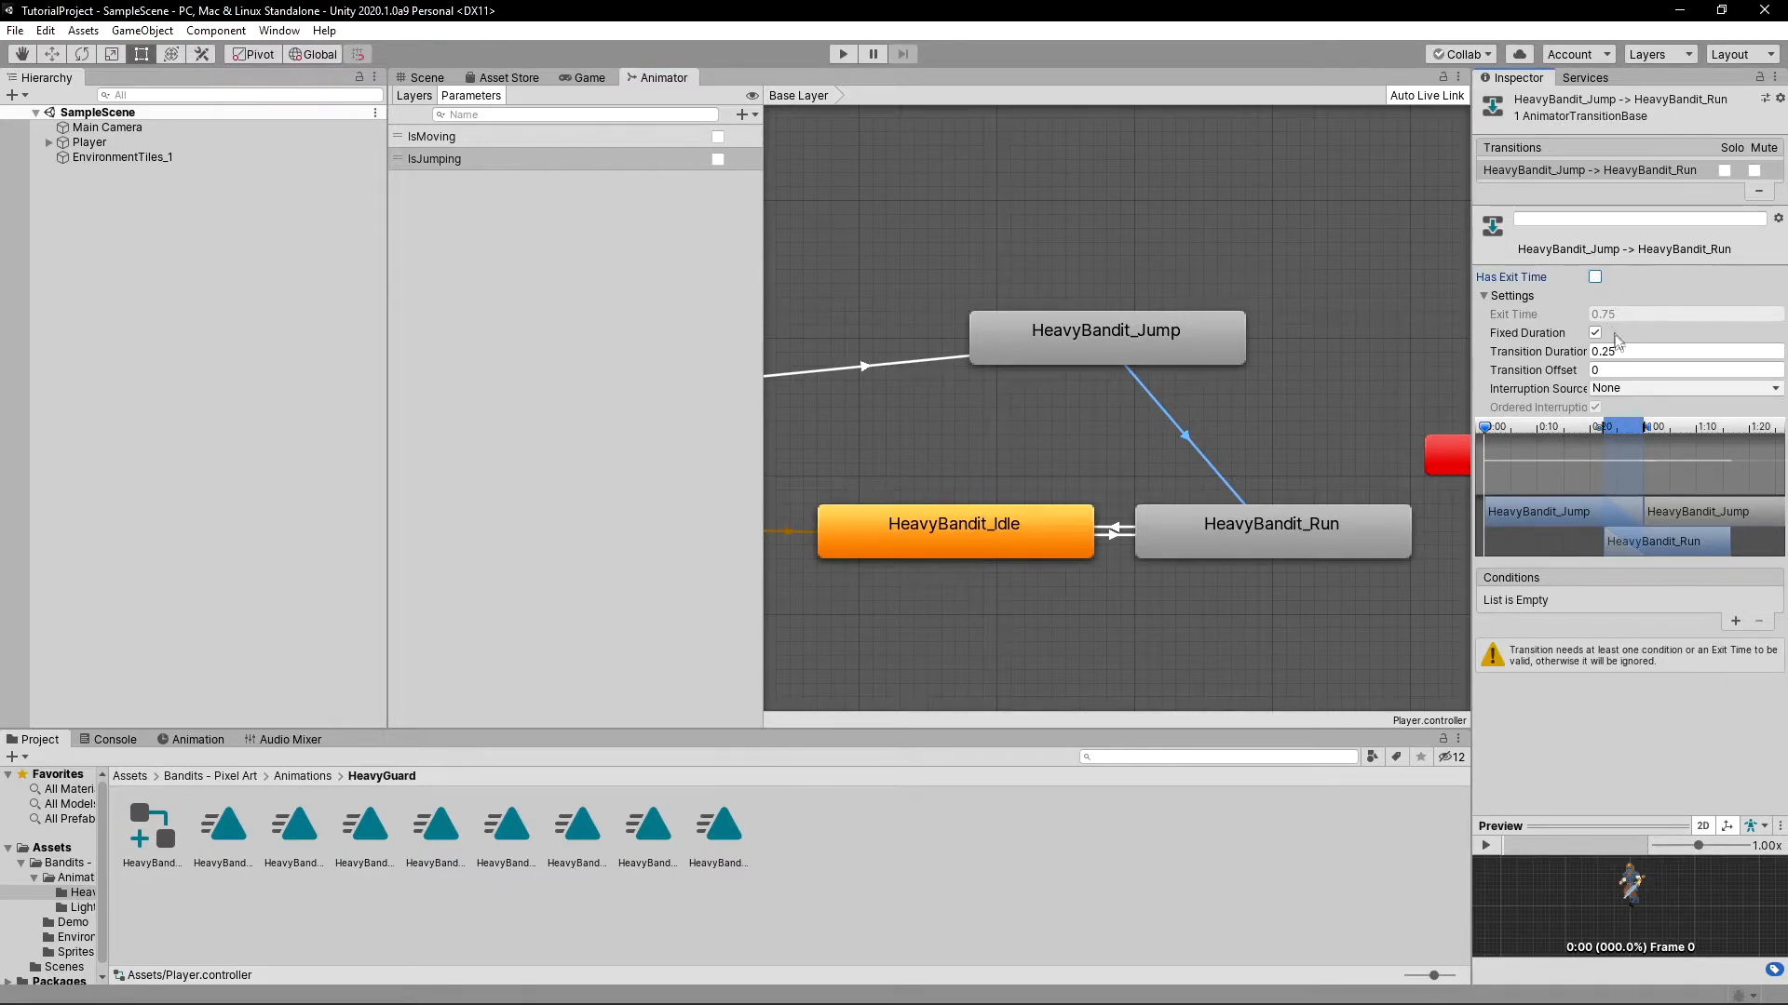
{"action": "left_click", "coordinate": [1735, 620]}
{"action": "left_click", "coordinate": [1595, 600]}
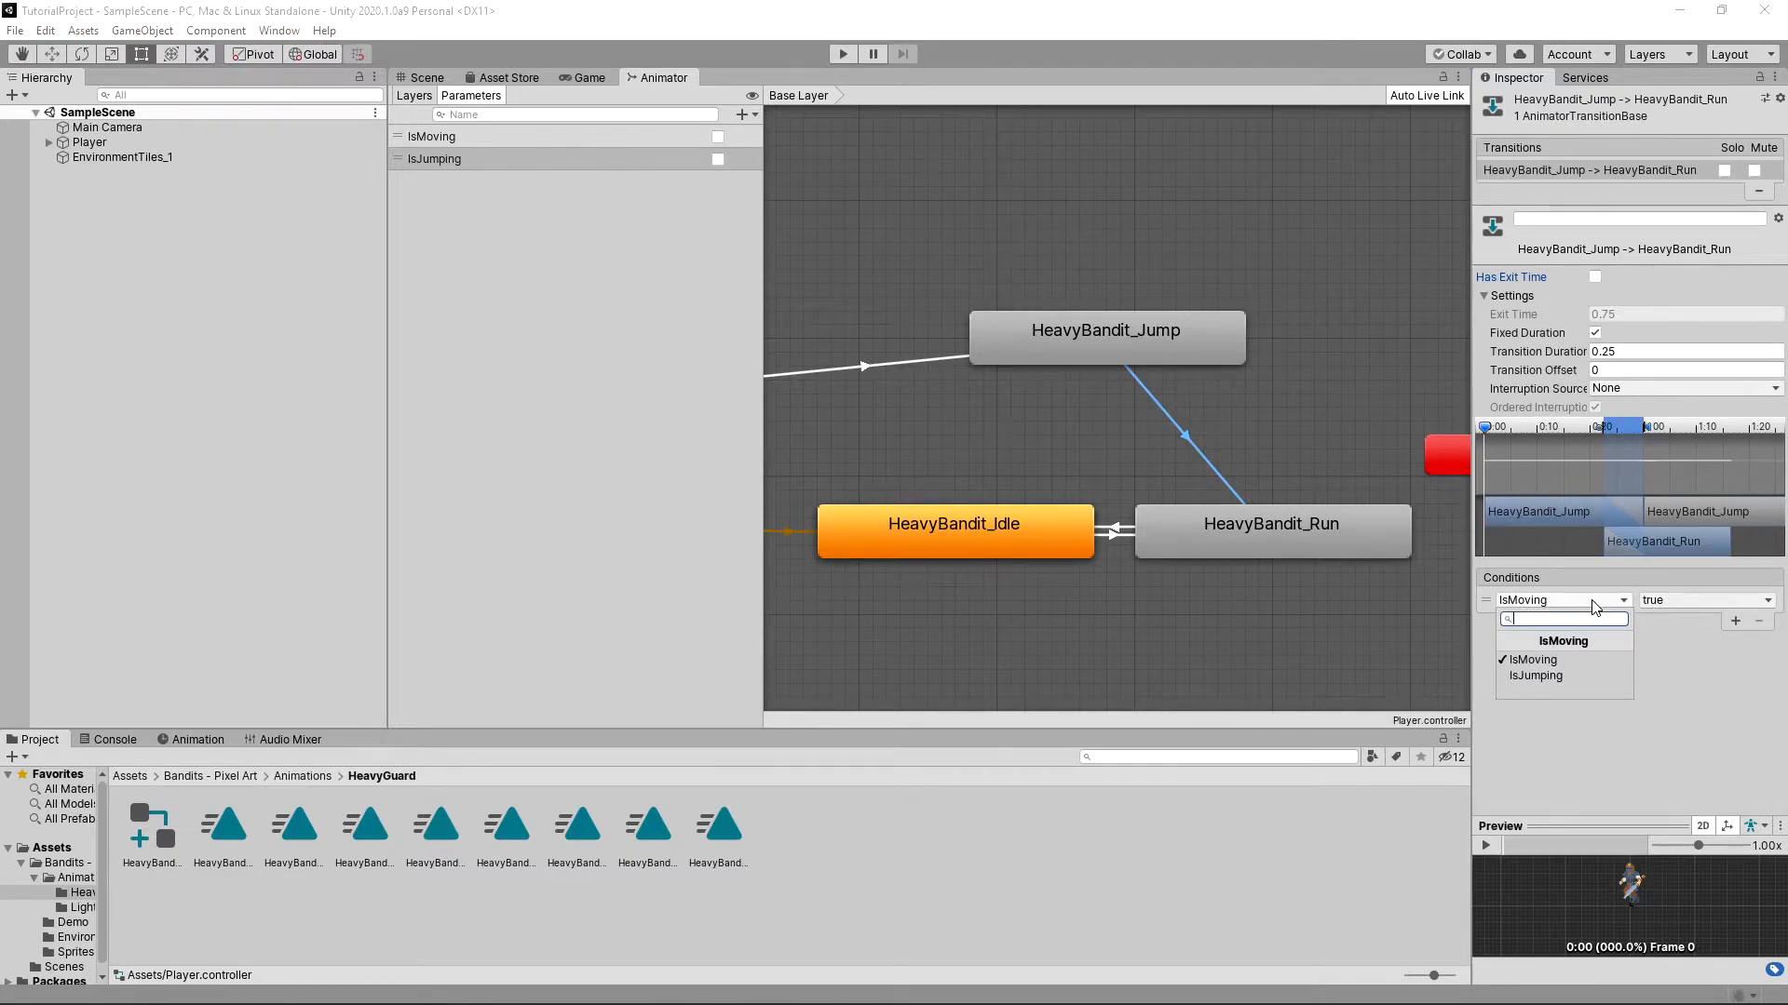
{"action": "left_click", "coordinate": [1738, 621]}
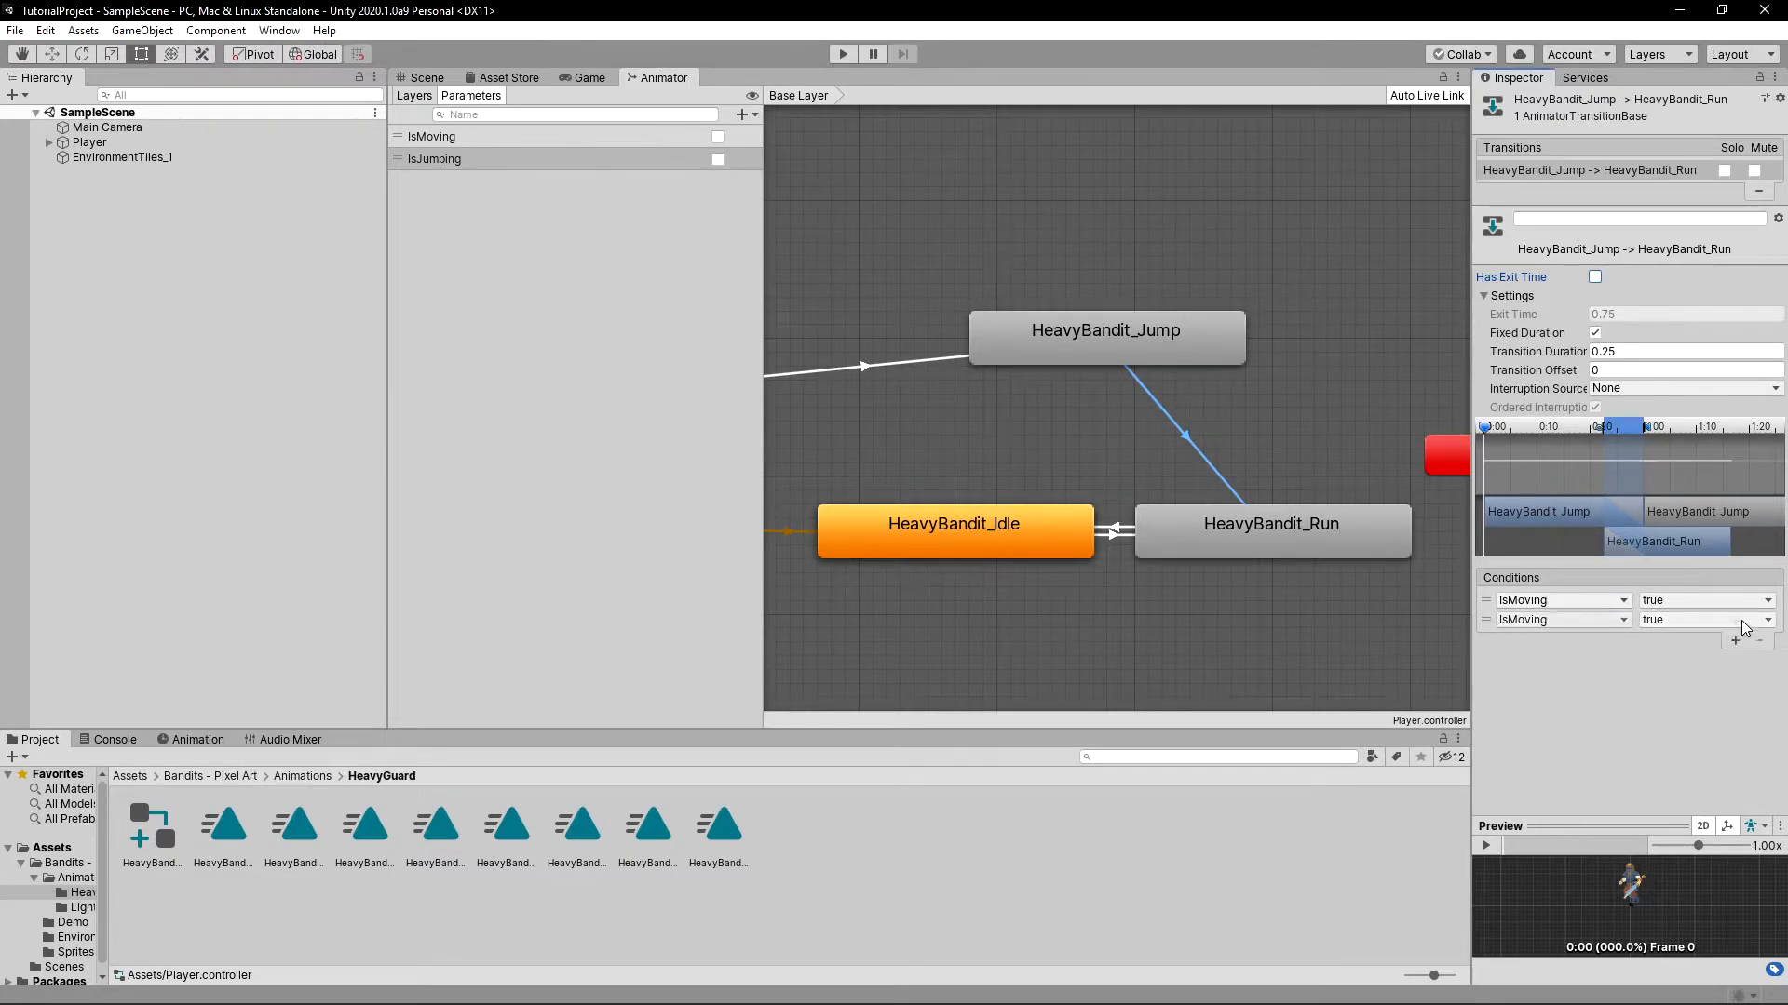
{"action": "left_click", "coordinate": [1594, 620]}
{"action": "left_click", "coordinate": [1536, 695]}
{"action": "left_click", "coordinate": [1688, 618]}
{"action": "left_click", "coordinate": [1673, 663]}
Step: Make a transition from HeavyBandit_Jump to HeavyBandit_Idle and select it
{"action": "middle_click_drag", "start_coordinate": [1196, 528], "coordinate": [1308, 539]}
{"action": "right_click", "coordinate": [1171, 371]}
{"action": "left_click", "coordinate": [1211, 382]}
{"action": "left_click", "coordinate": [1163, 527]}
{"action": "left_click", "coordinate": [1137, 449]}
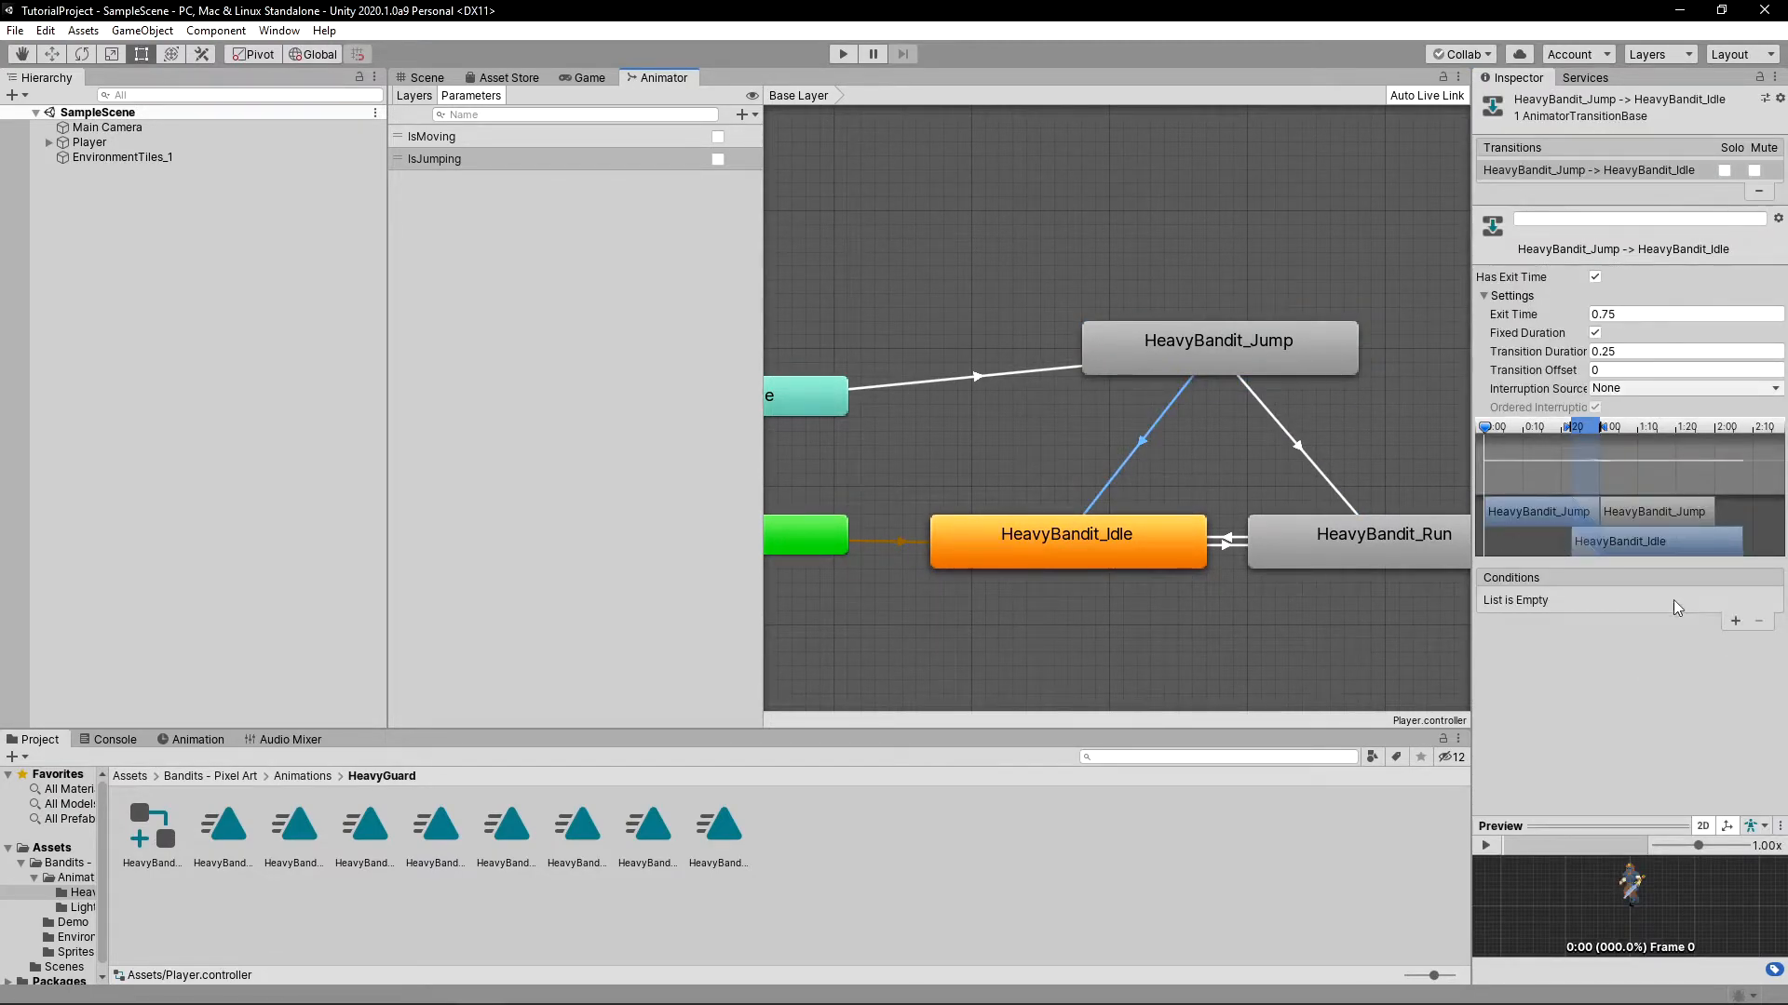
Step: Turn off Has Exit Time on the Jump-to-Idle transition and add the conditions IsMoving false and IsJumping false
{"action": "left_click", "coordinate": [1595, 276]}
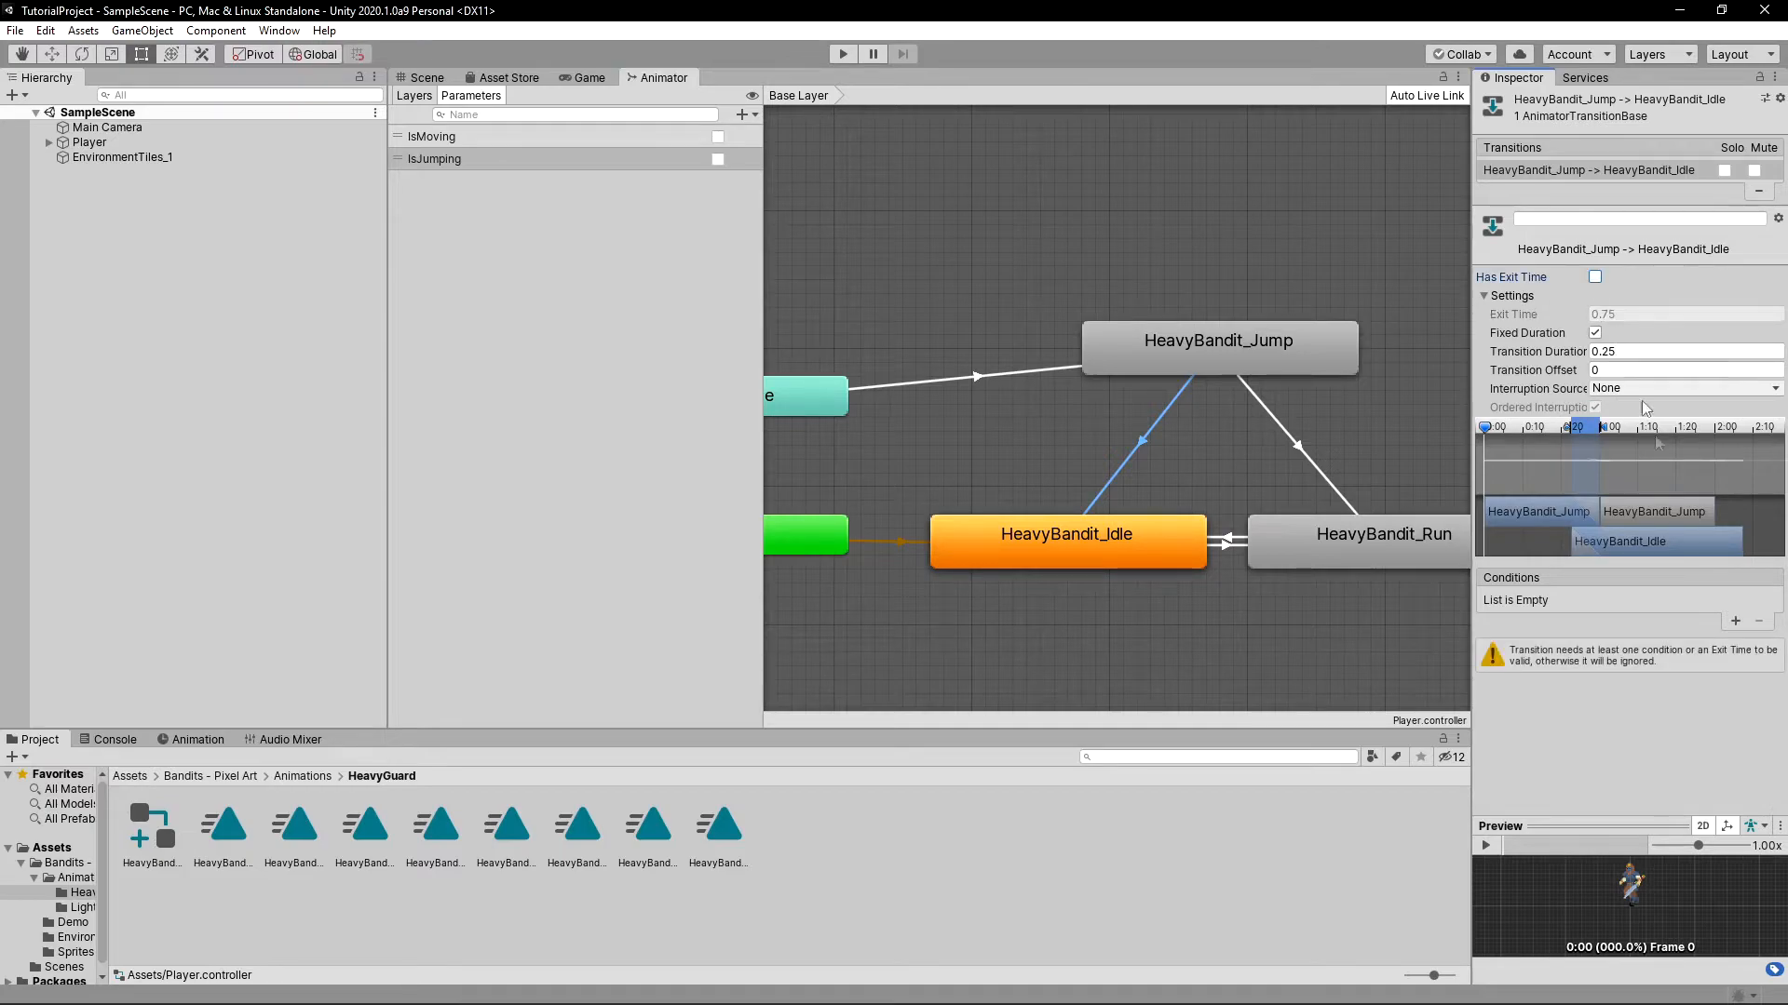
{"action": "left_click", "coordinate": [1735, 621]}
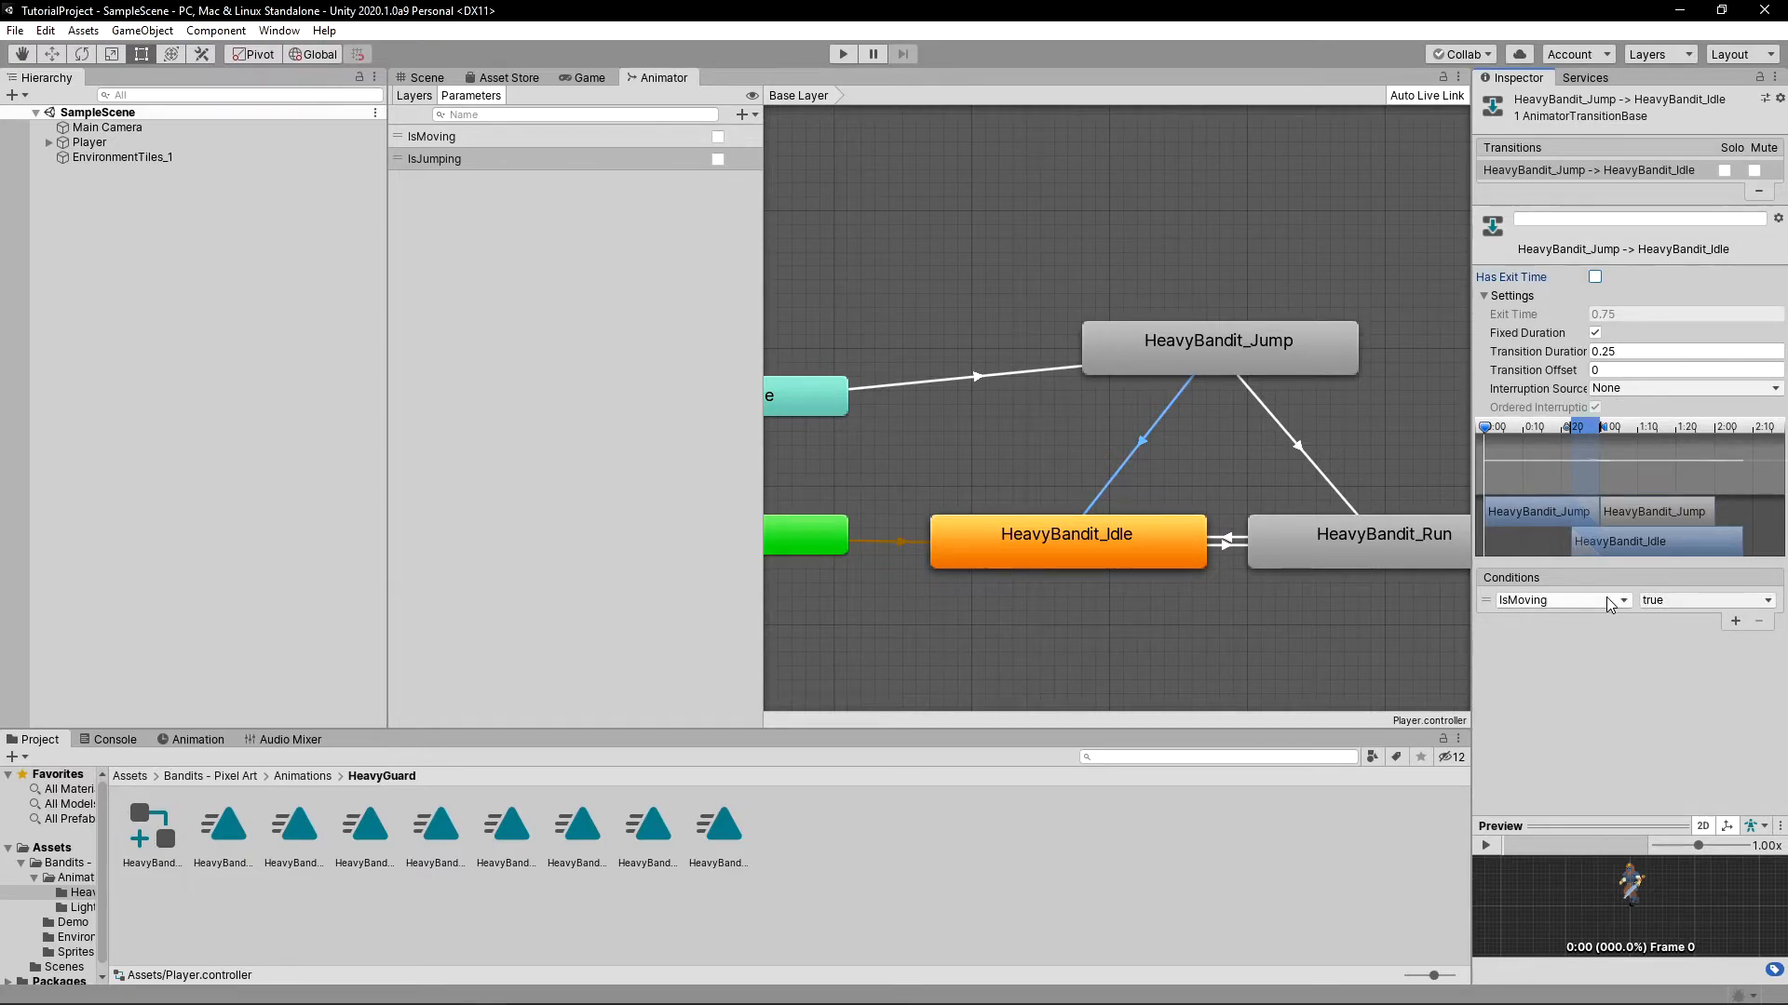
{"action": "left_click", "coordinate": [1667, 600]}
{"action": "left_click", "coordinate": [1678, 639]}
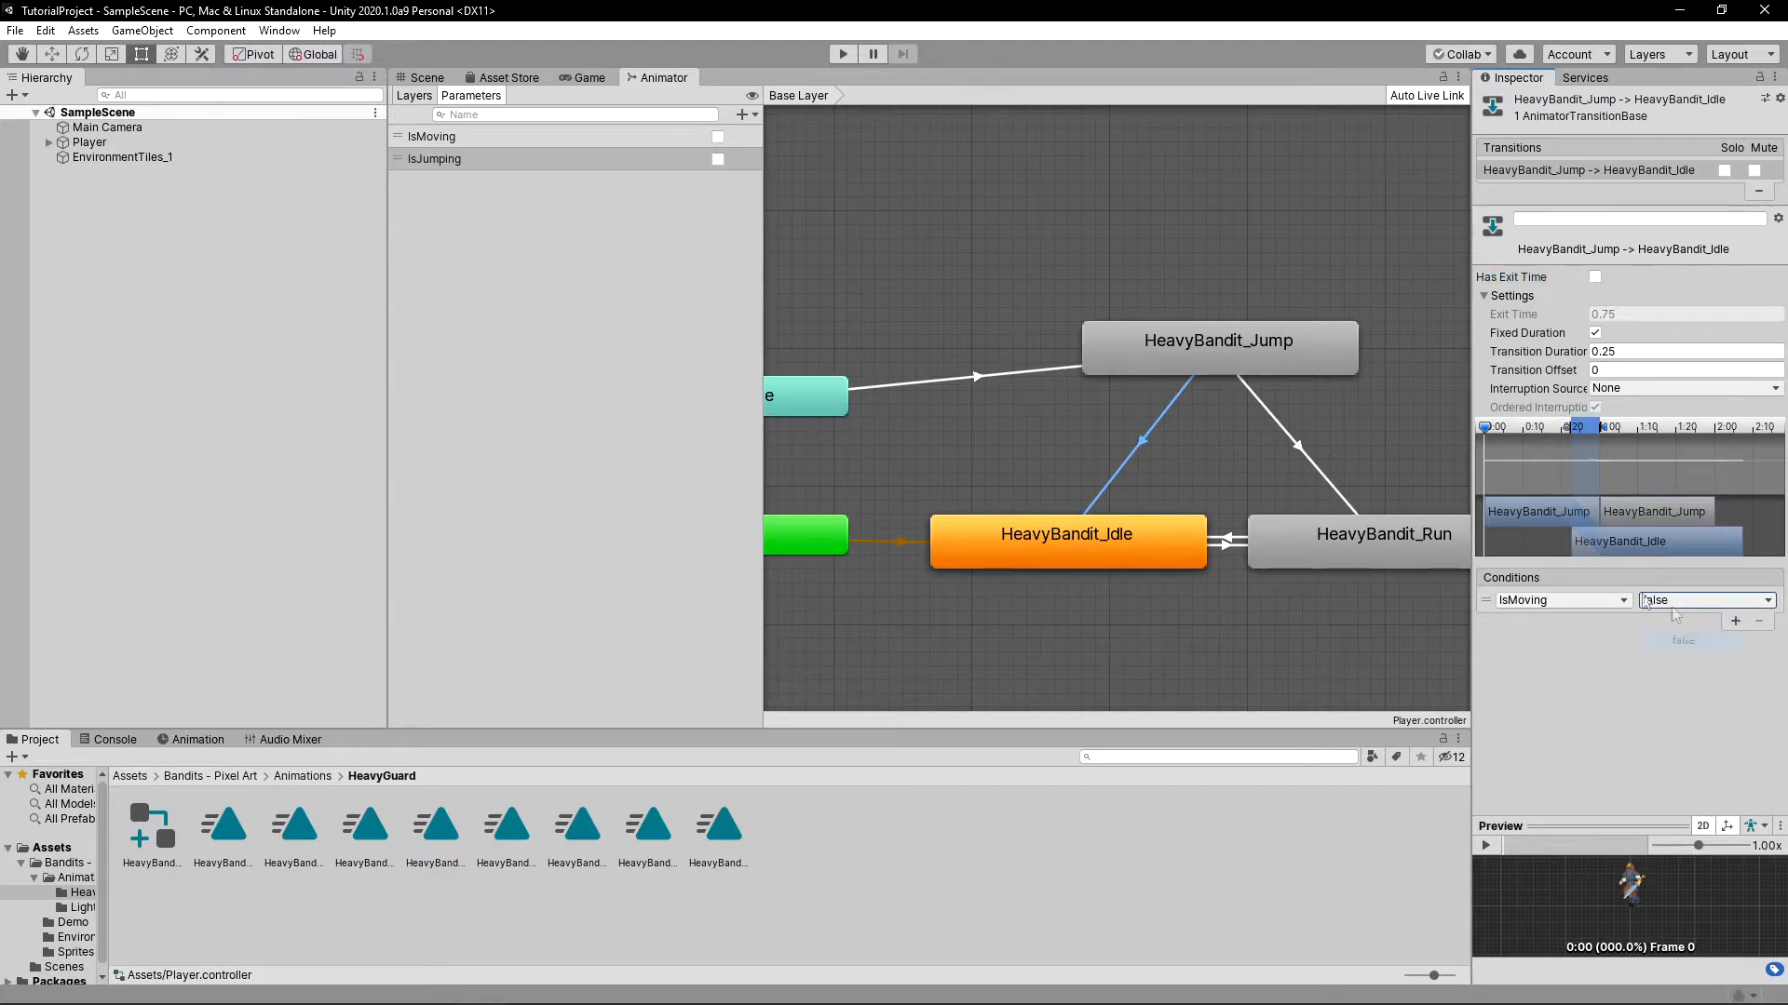
{"action": "left_click", "coordinate": [1736, 621]}
{"action": "left_click", "coordinate": [1564, 620]}
{"action": "left_click", "coordinate": [1545, 695]}
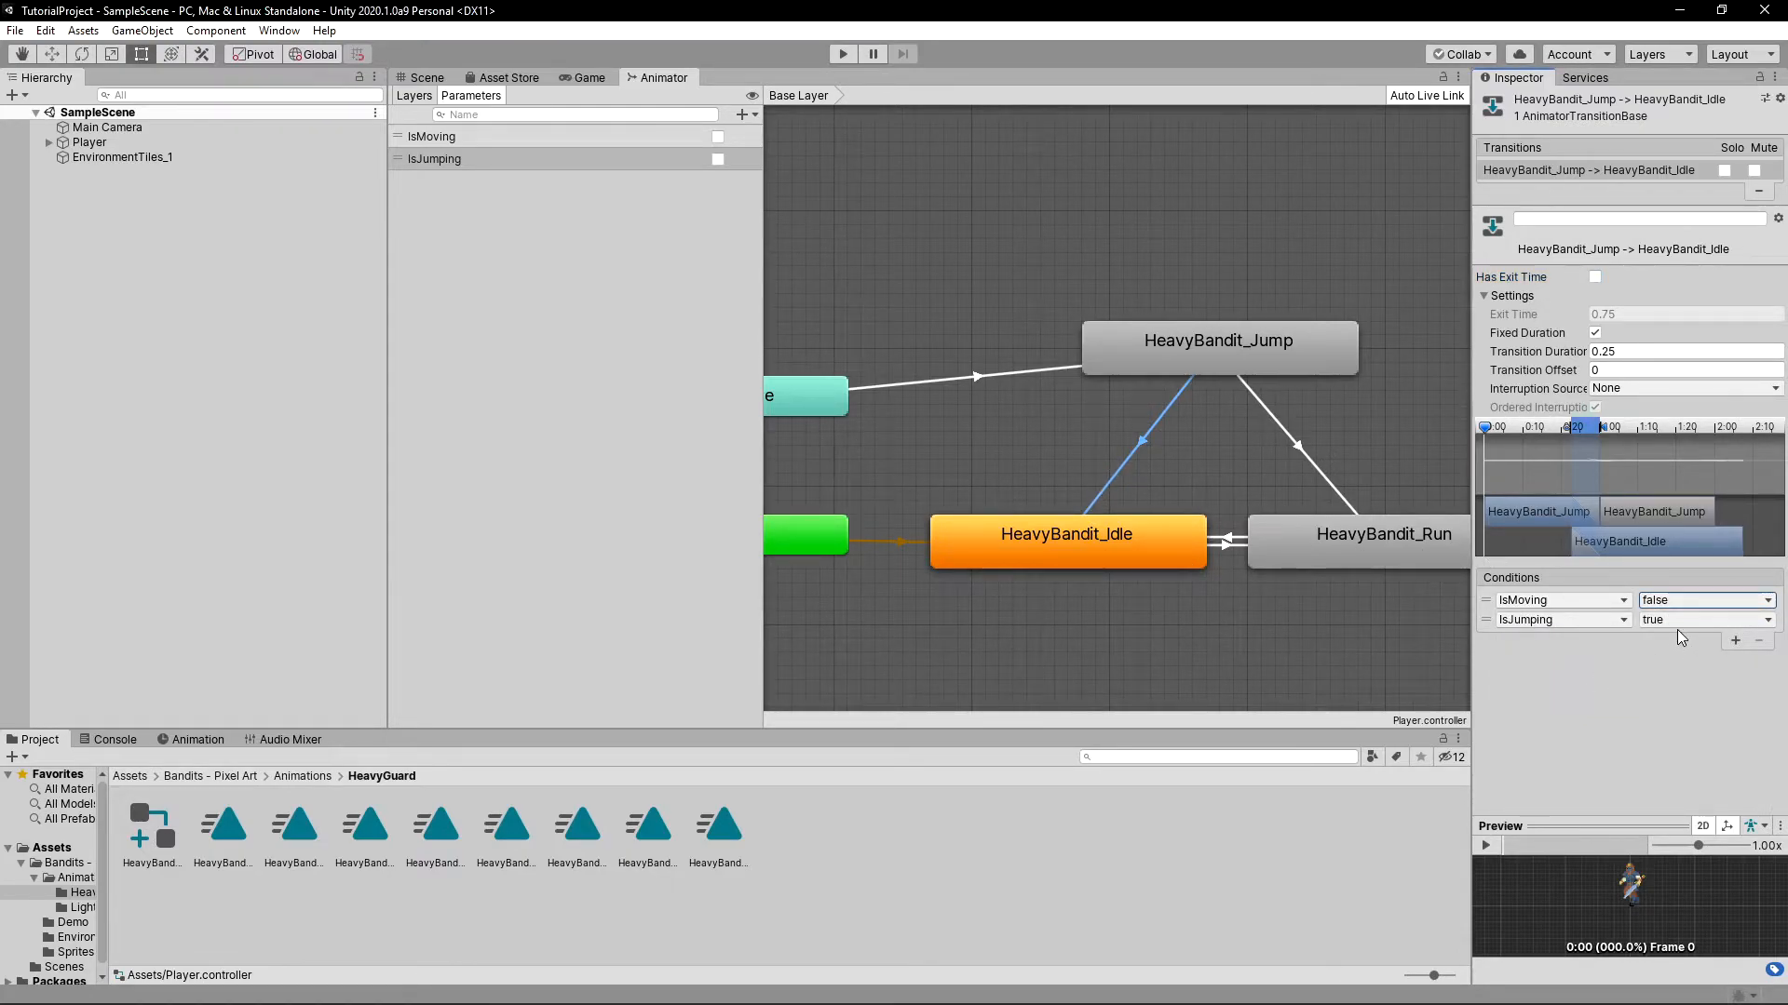
{"action": "left_click", "coordinate": [1672, 618]}
{"action": "left_click", "coordinate": [1662, 664]}
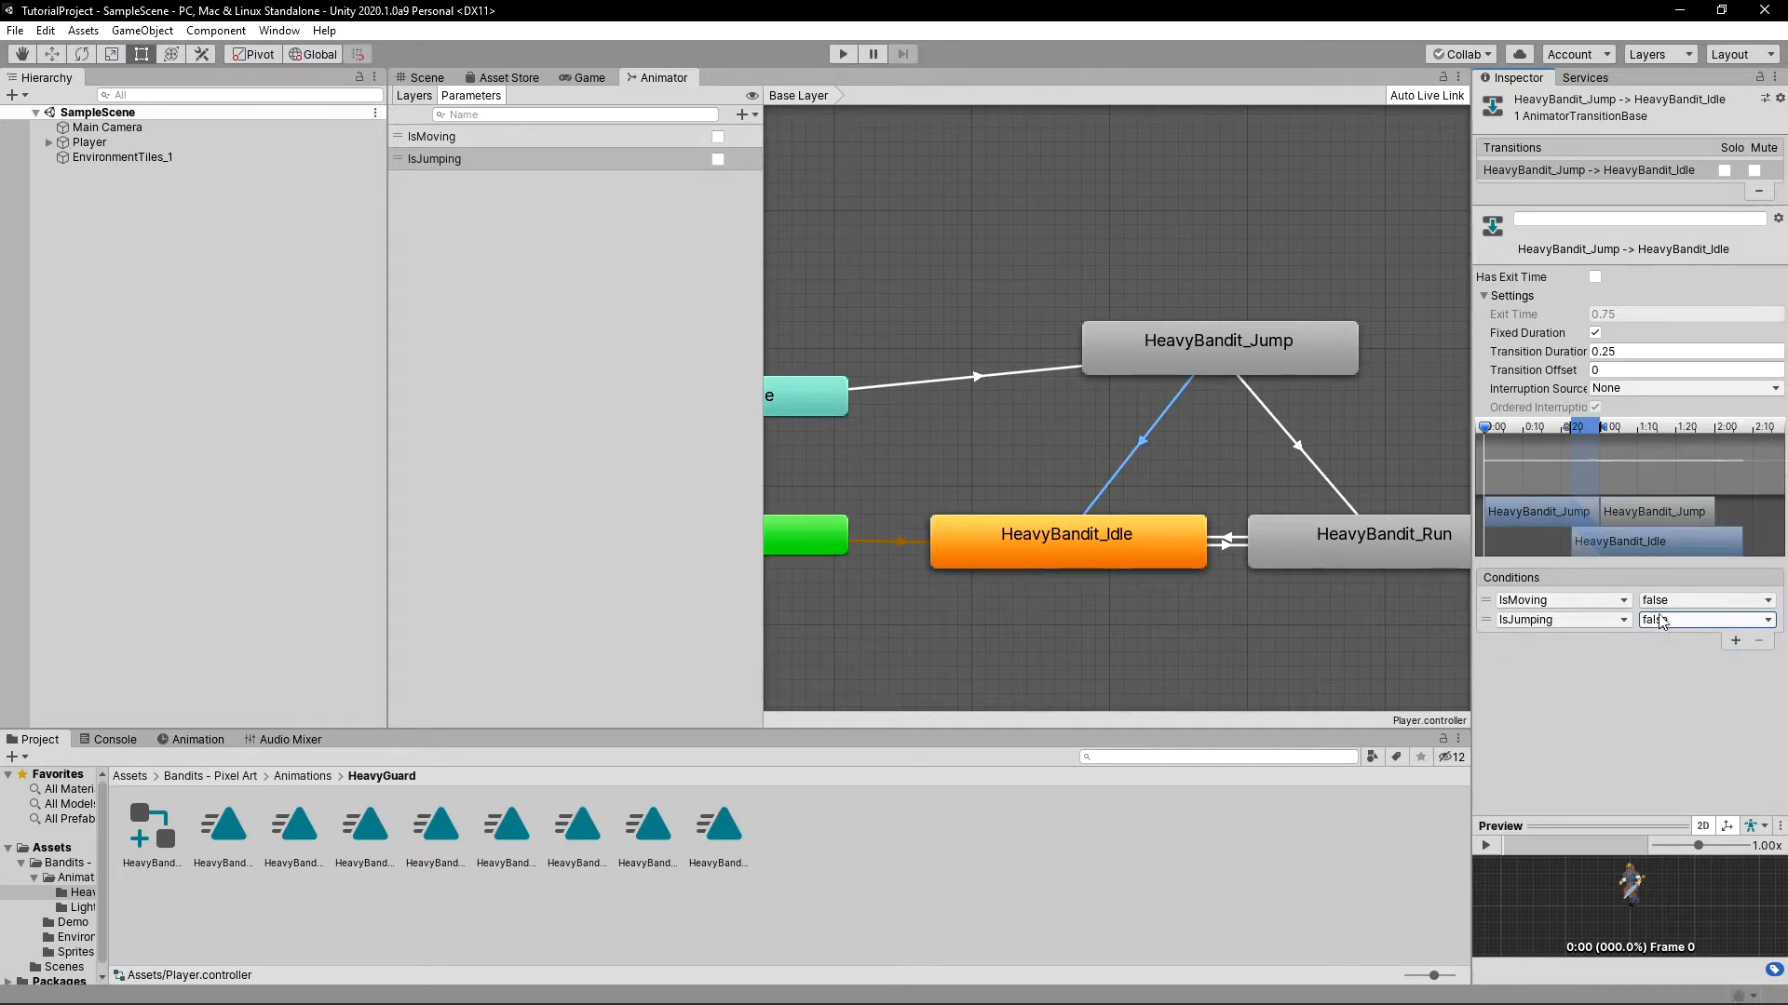
Step: Review the Jump-to-Run transition's conditions and set the Jump-to-Idle transition's duration to 0
{"action": "left_click", "coordinate": [1338, 494]}
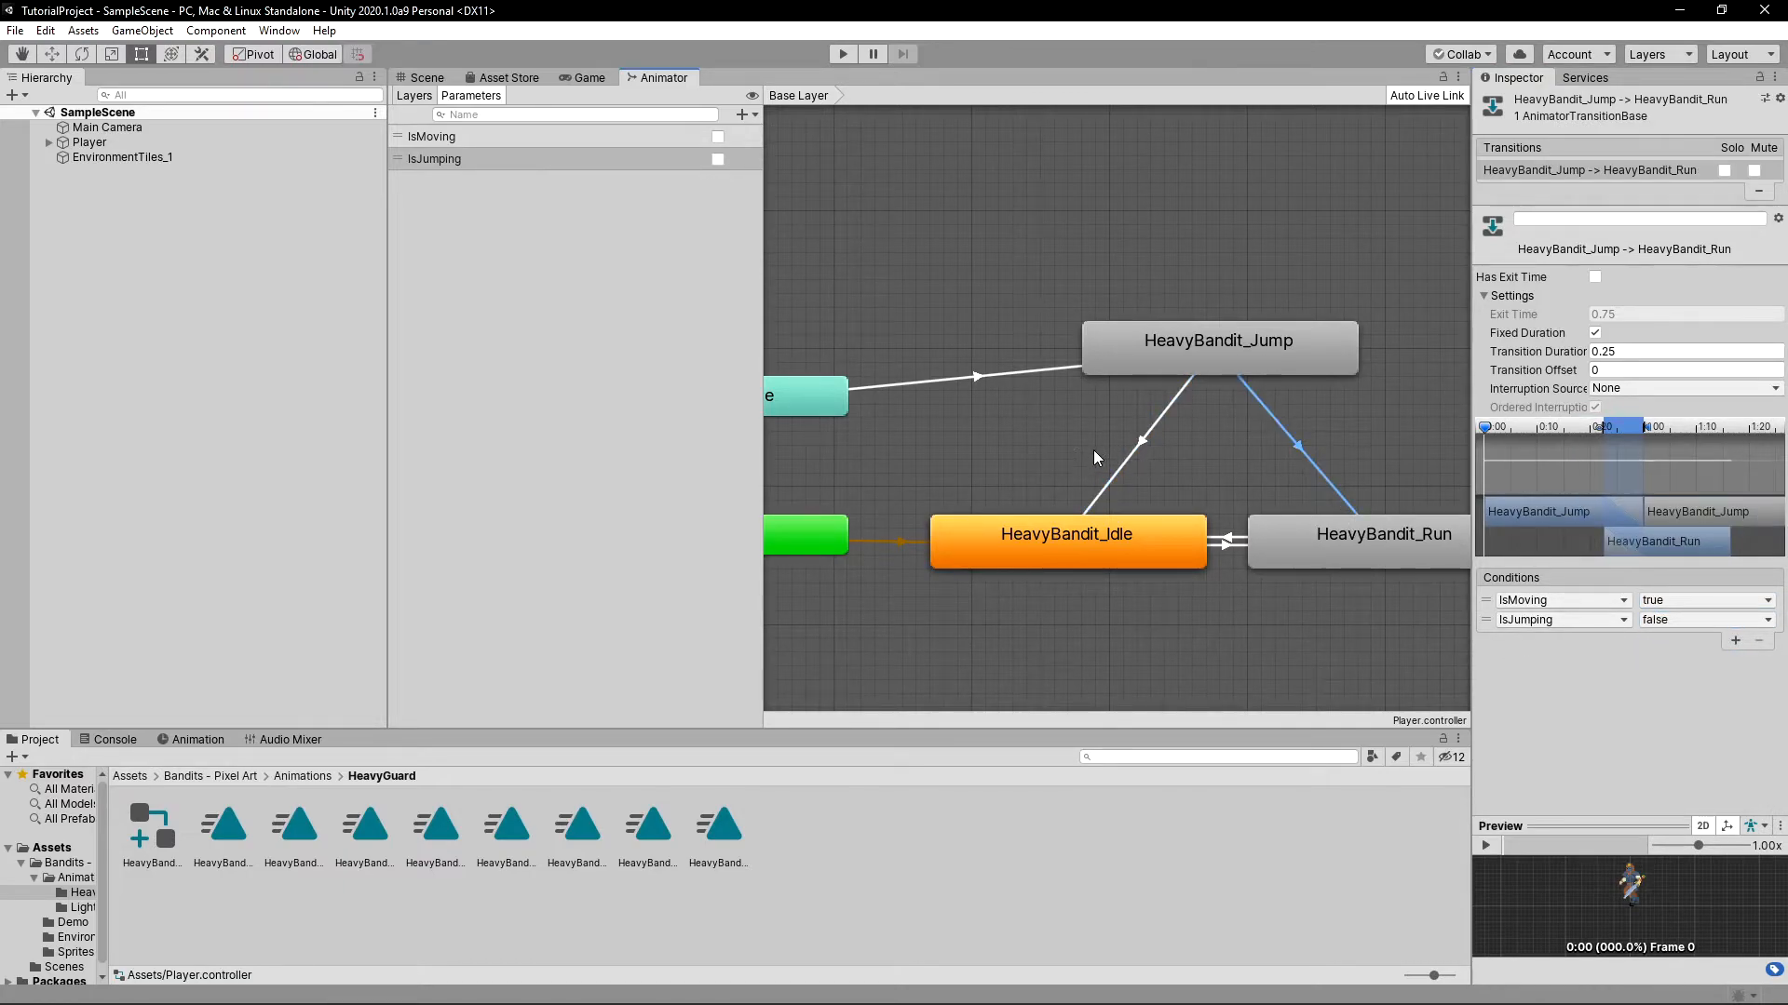
{"action": "left_click", "coordinate": [1113, 482]}
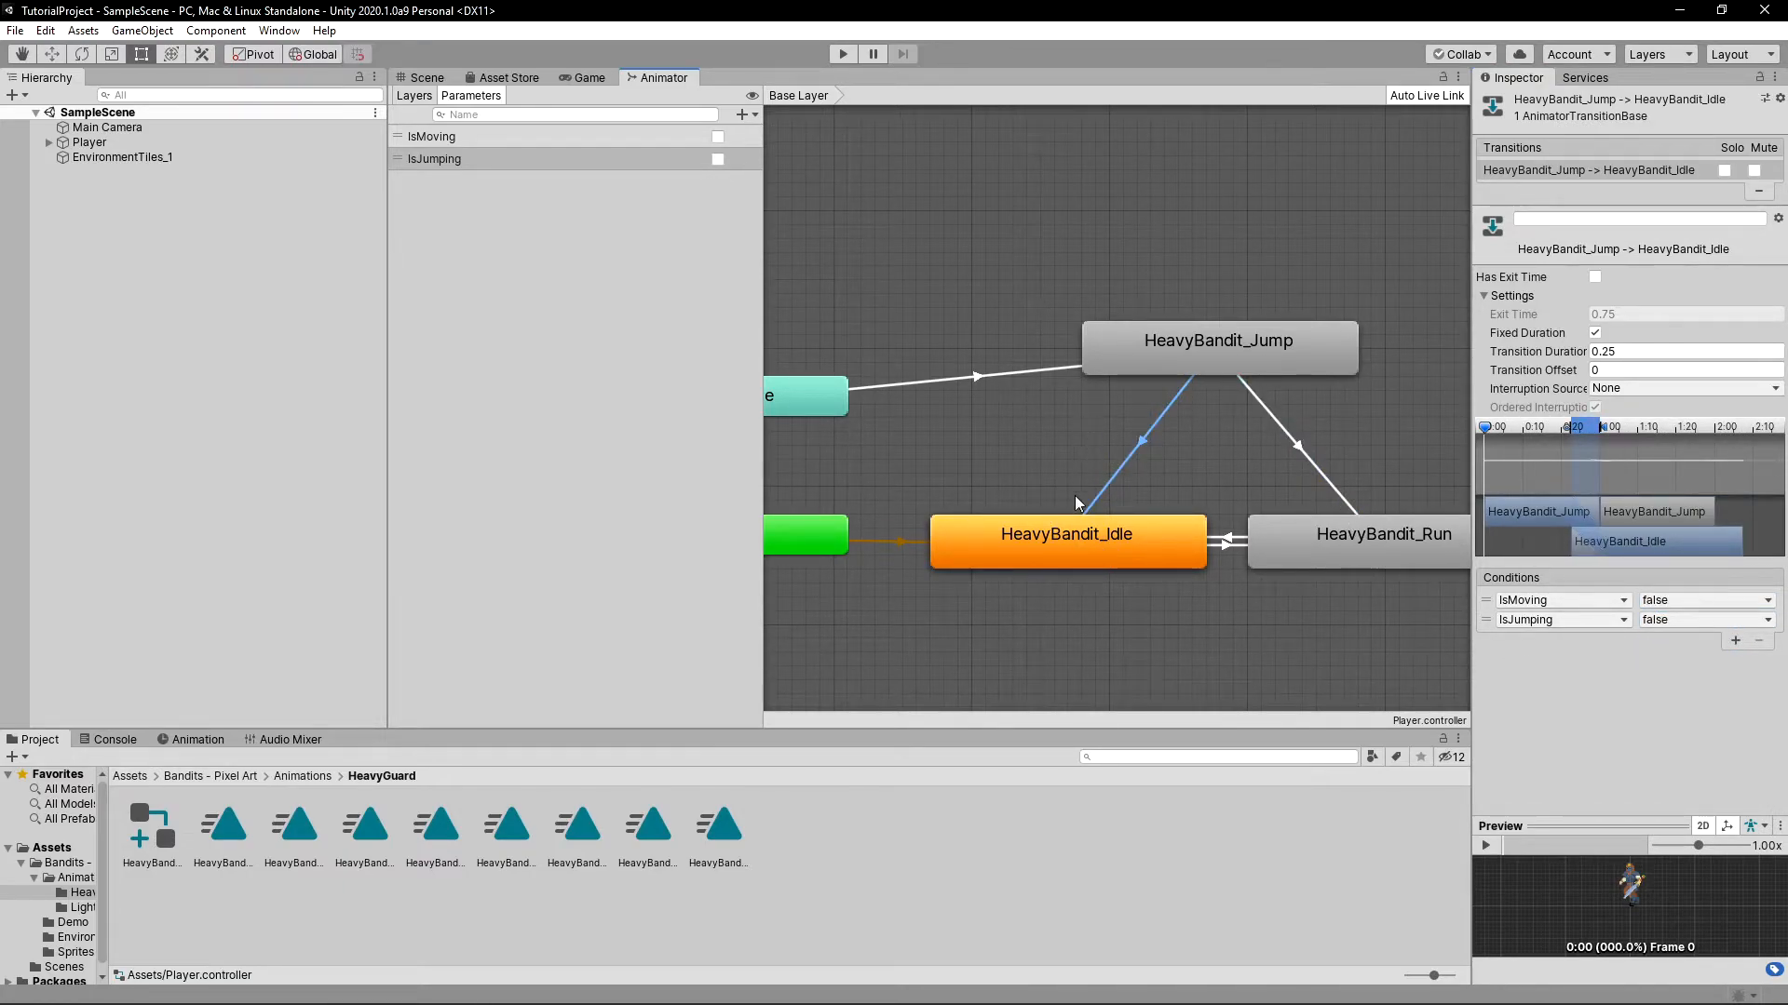
{"action": "left_click", "coordinate": [1611, 352]}
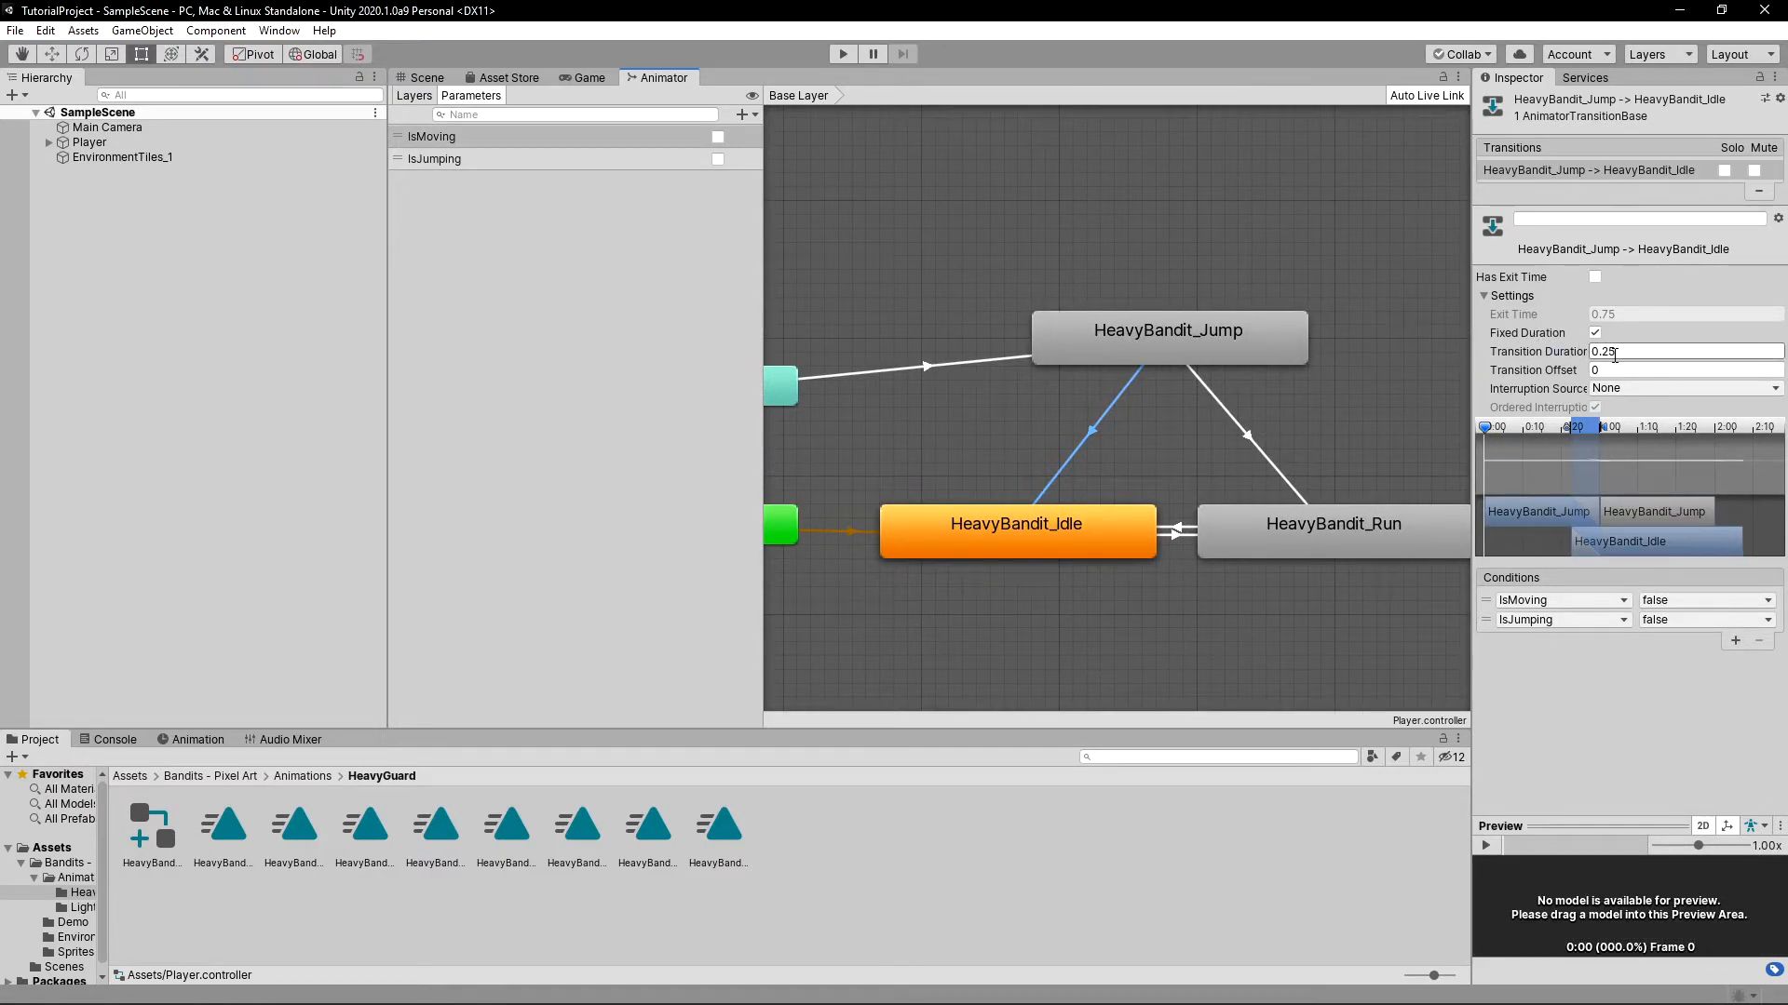
{"action": "type", "text": "0"}
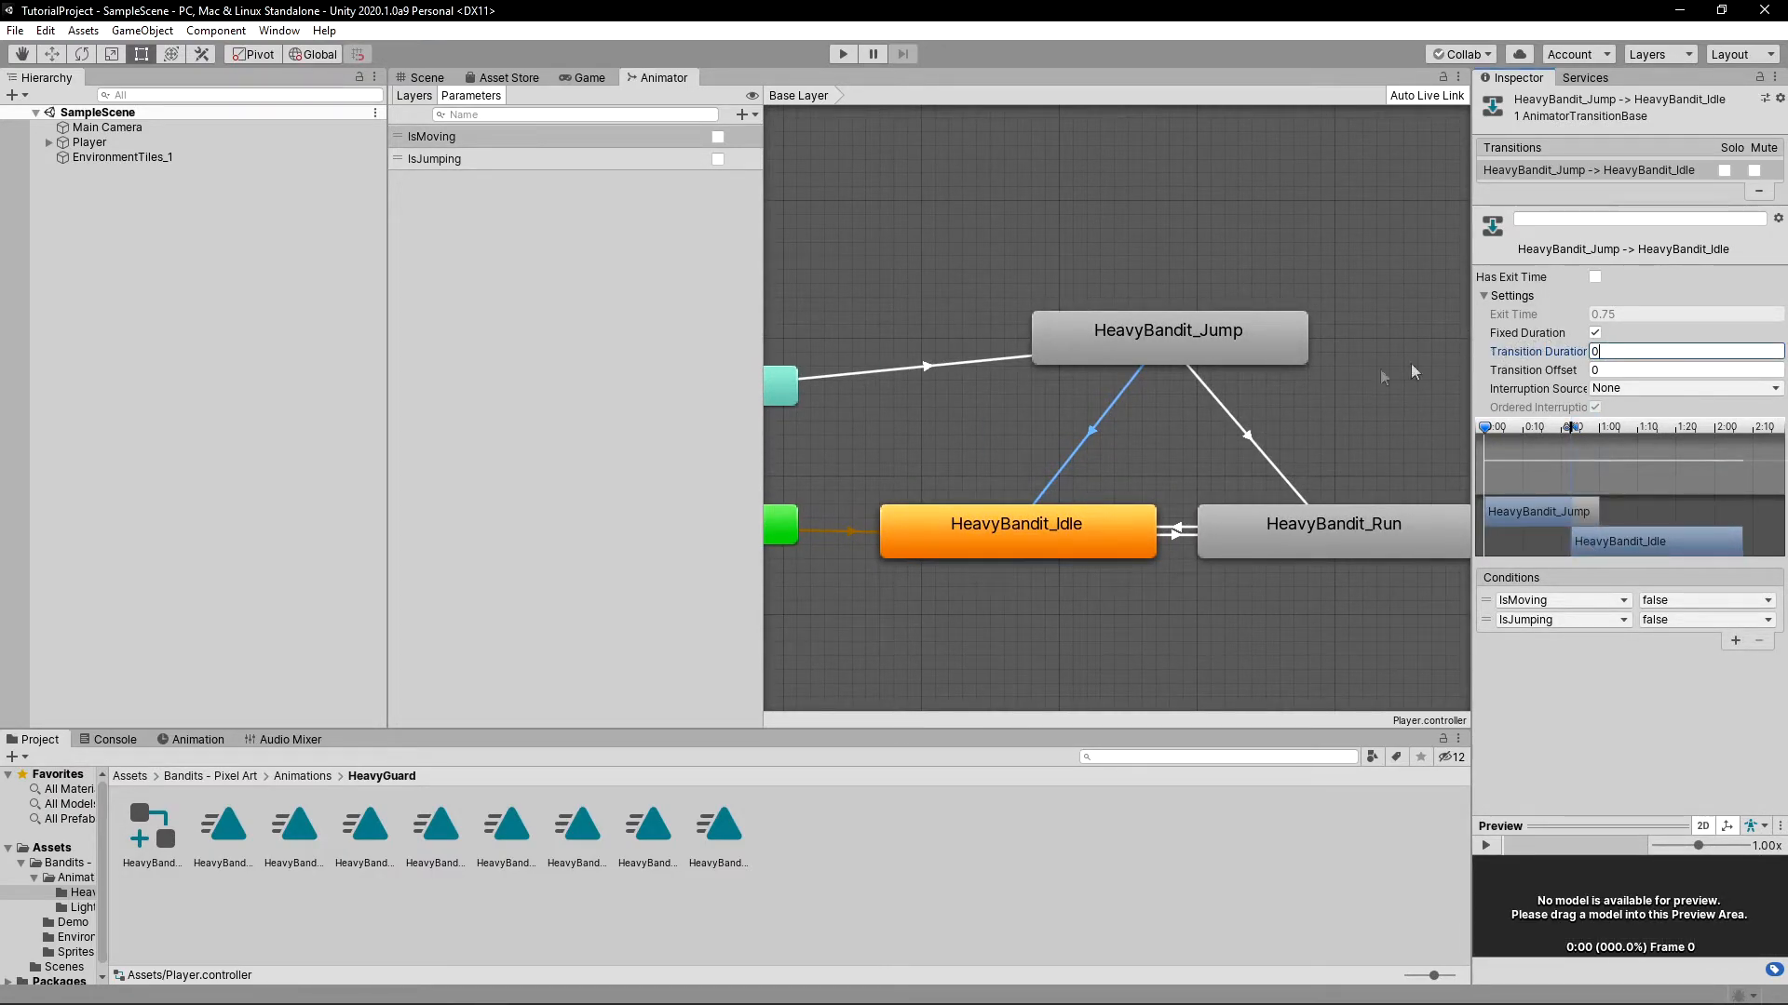
Step: Set the transition duration to 0 on the Any State-to-Jump transition
{"action": "left_click", "coordinate": [1259, 449]}
{"action": "left_click", "coordinate": [917, 366]}
{"action": "left_click", "coordinate": [1610, 370]}
{"action": "left_click", "coordinate": [1610, 352]}
{"action": "type", "text": "0"}
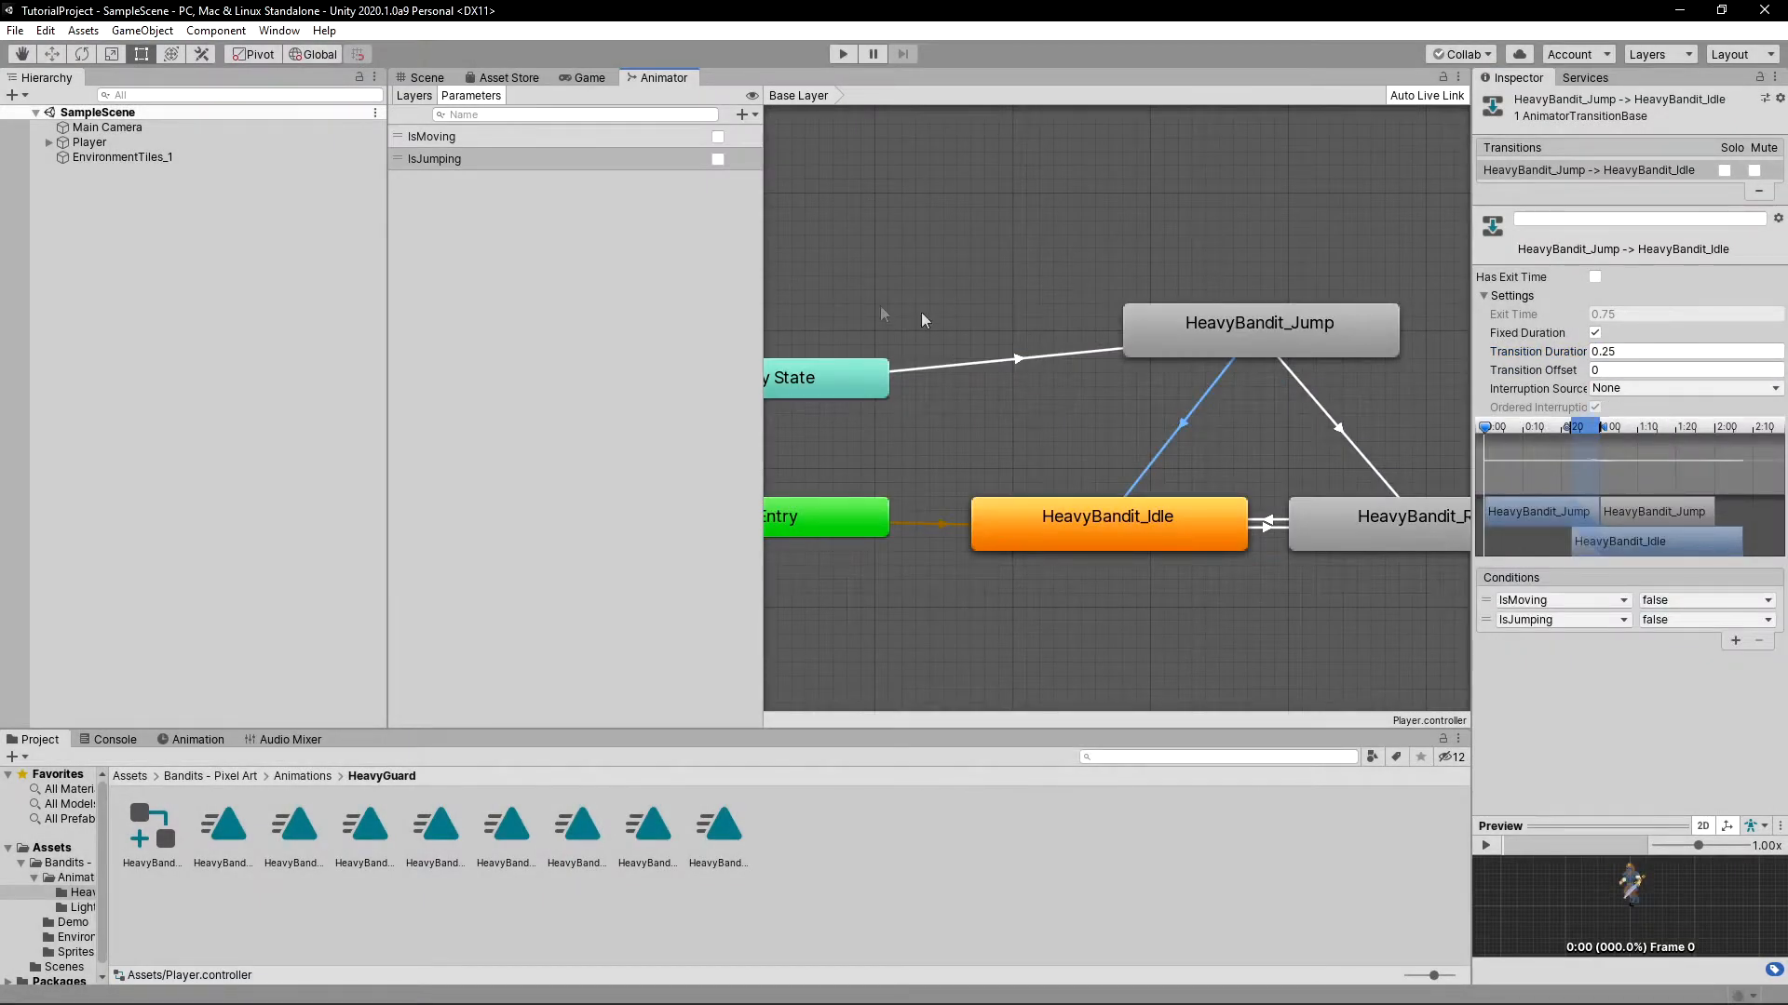
Step: Switch to PlayerMovement.cs in Visual Studio, declare a private Animator field named anim below jumpForce, and save
{"action": "middle_click_drag", "start_coordinate": [880, 305], "coordinate": [914, 336]}
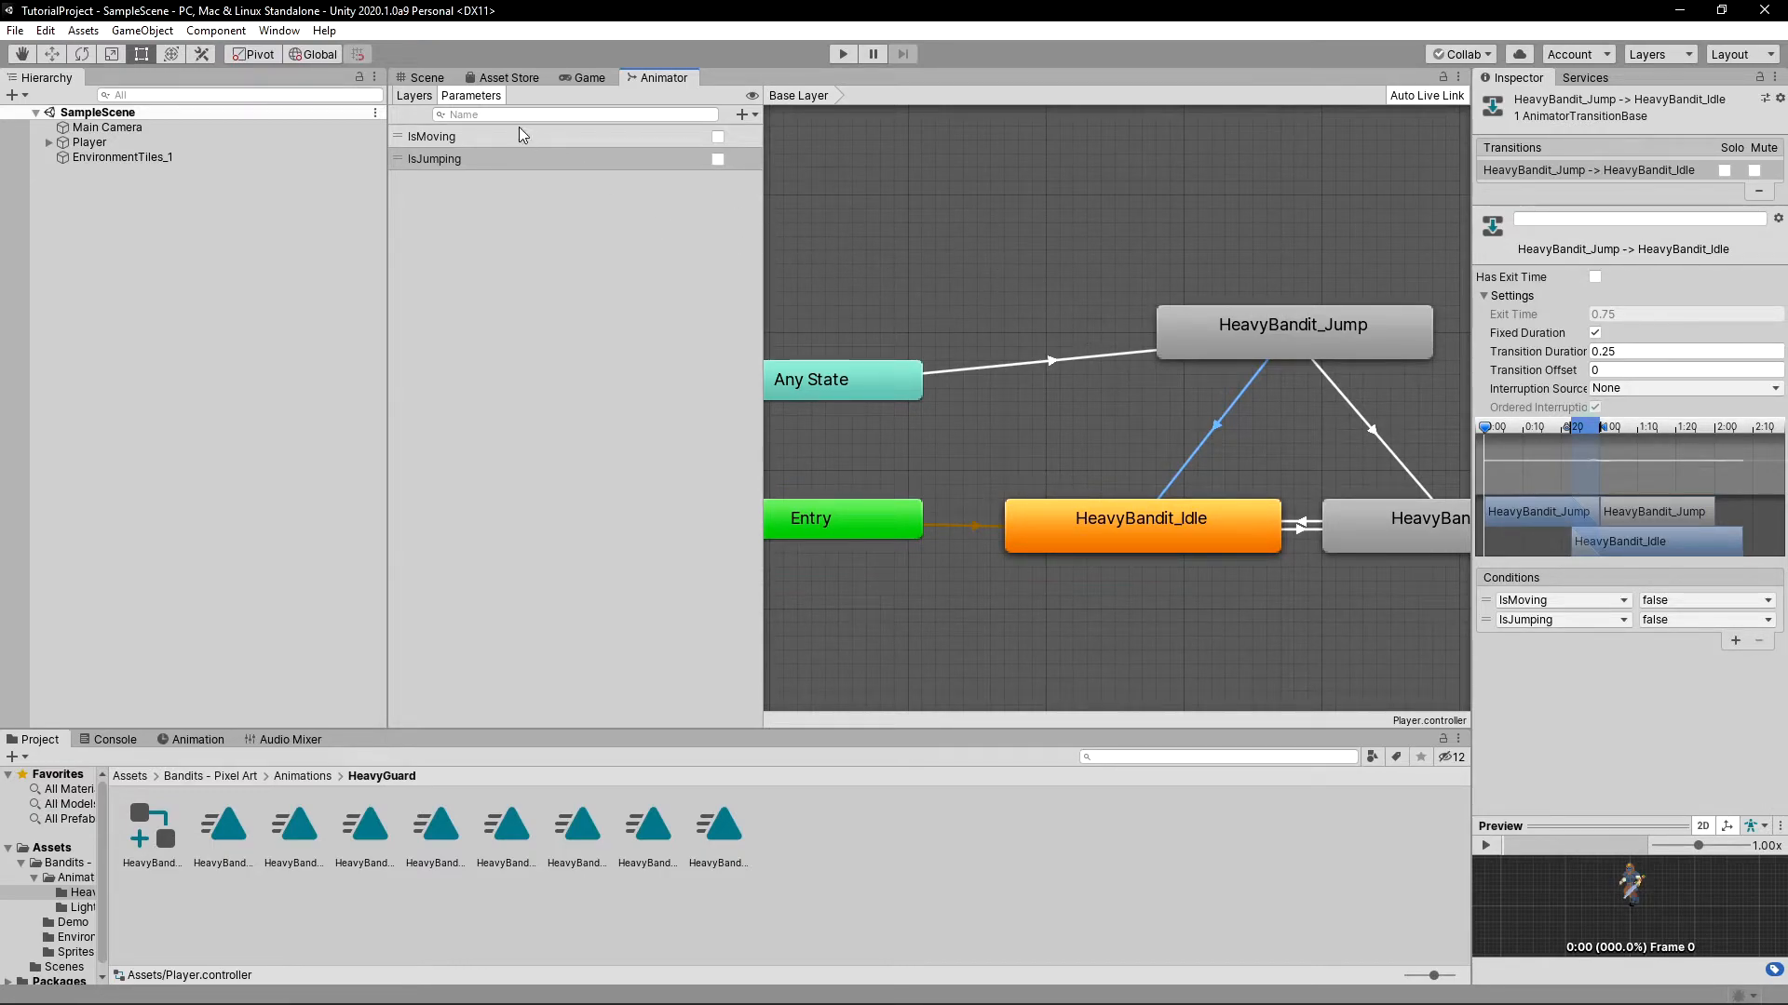
{"action": "left_click", "coordinate": [424, 78]}
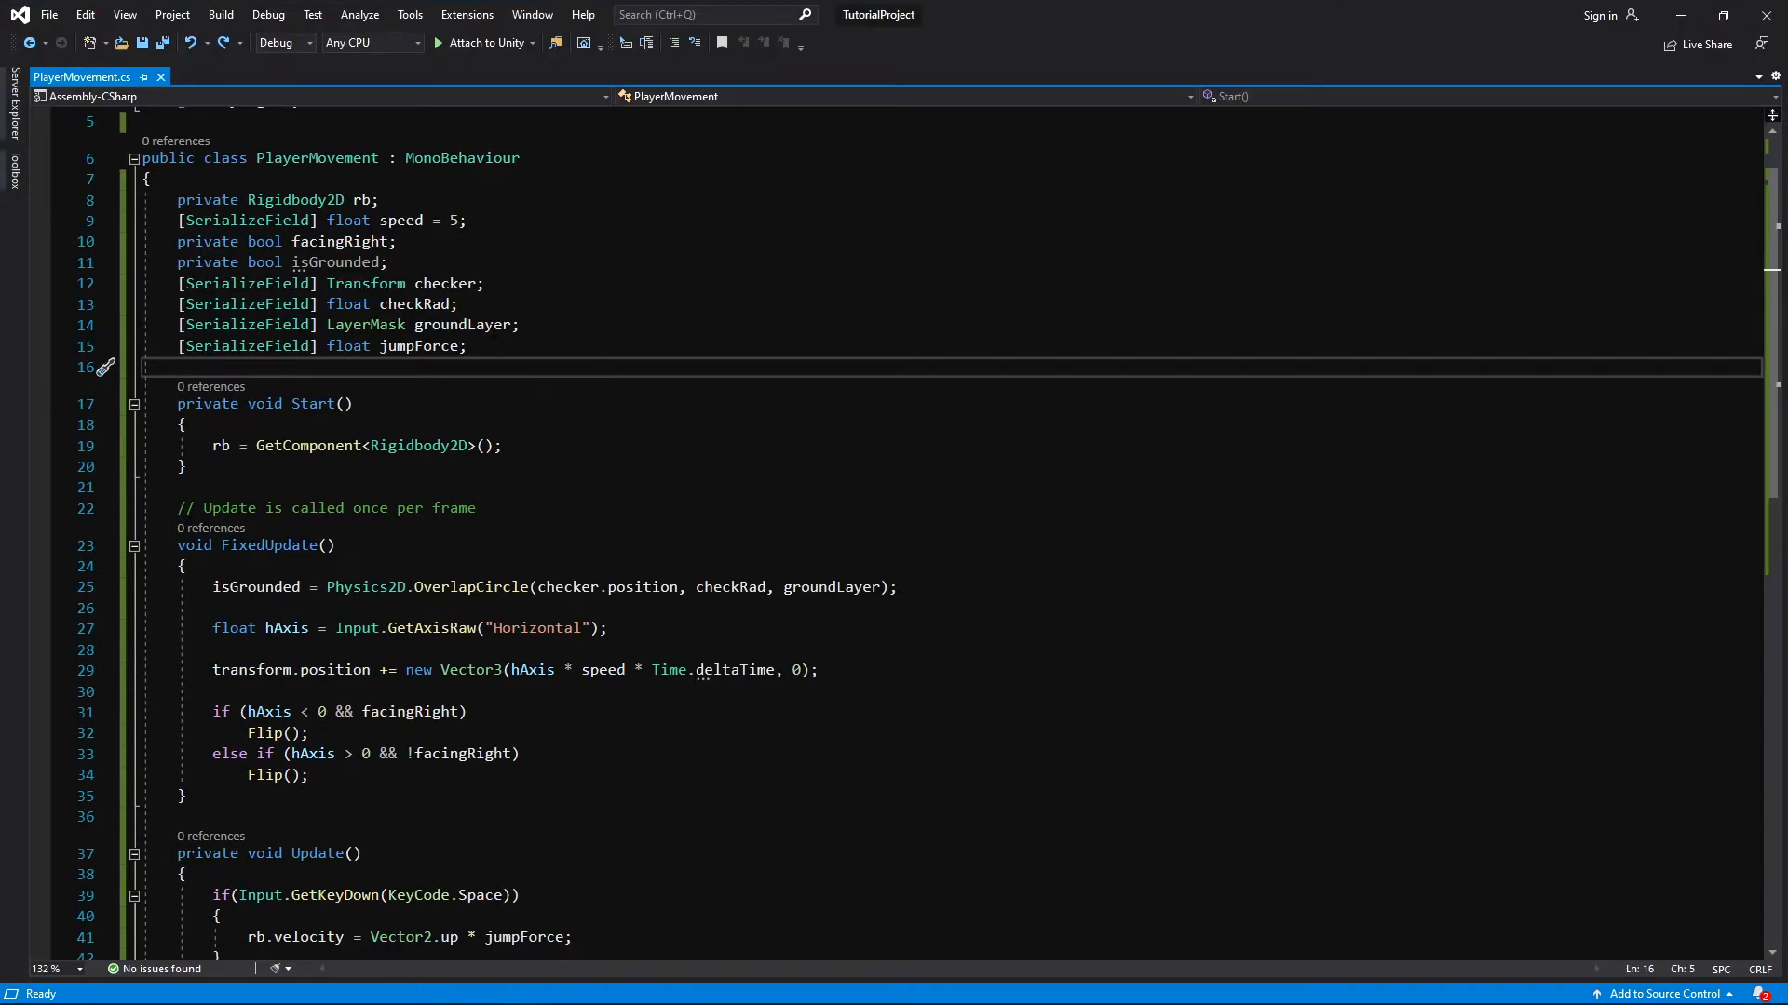
{"action": "key", "text": "Return"}
{"action": "key", "text": "Up"}
{"action": "key", "text": "ctrl+space"}
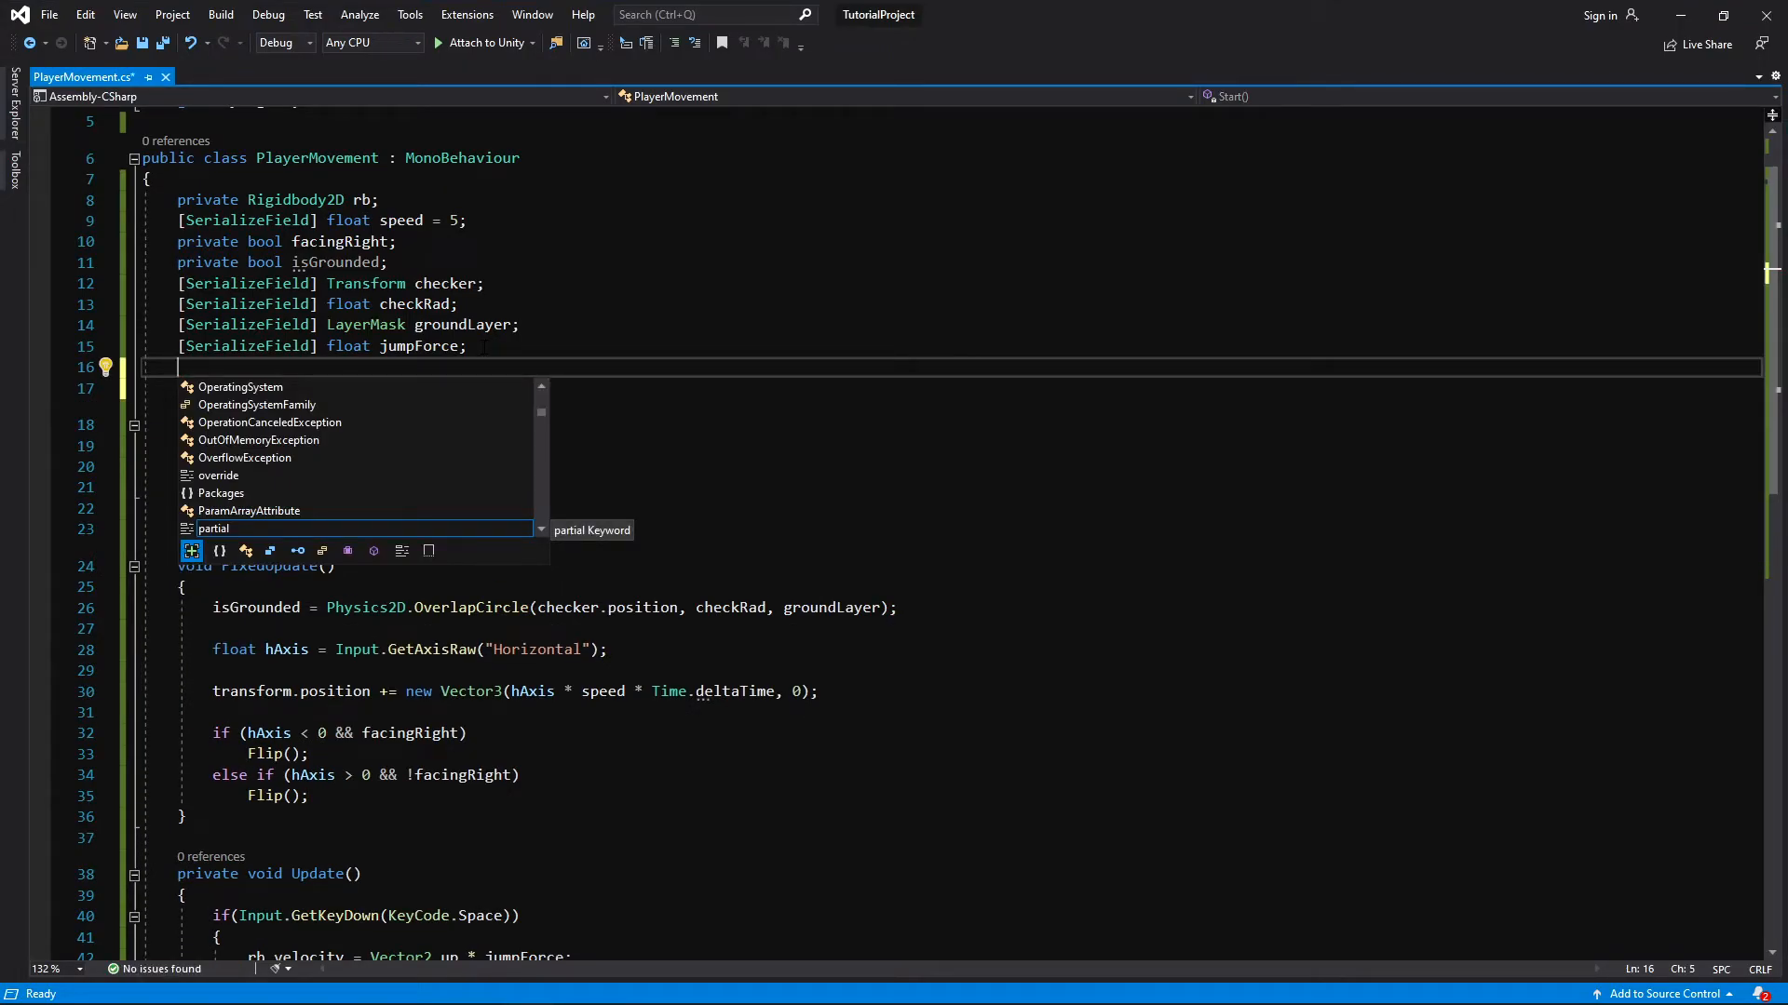
{"action": "type", "text": "private Animator anim;"}
{"action": "key", "text": "ctrl+s"}
Step: In Start, assign anim = GetComponent<Animator>(); below the rb assignment and save the script
{"action": "left_click", "coordinate": [548, 465]}
{"action": "key", "text": "Return"}
{"action": "type", "text": "anim = GetComponent<"}
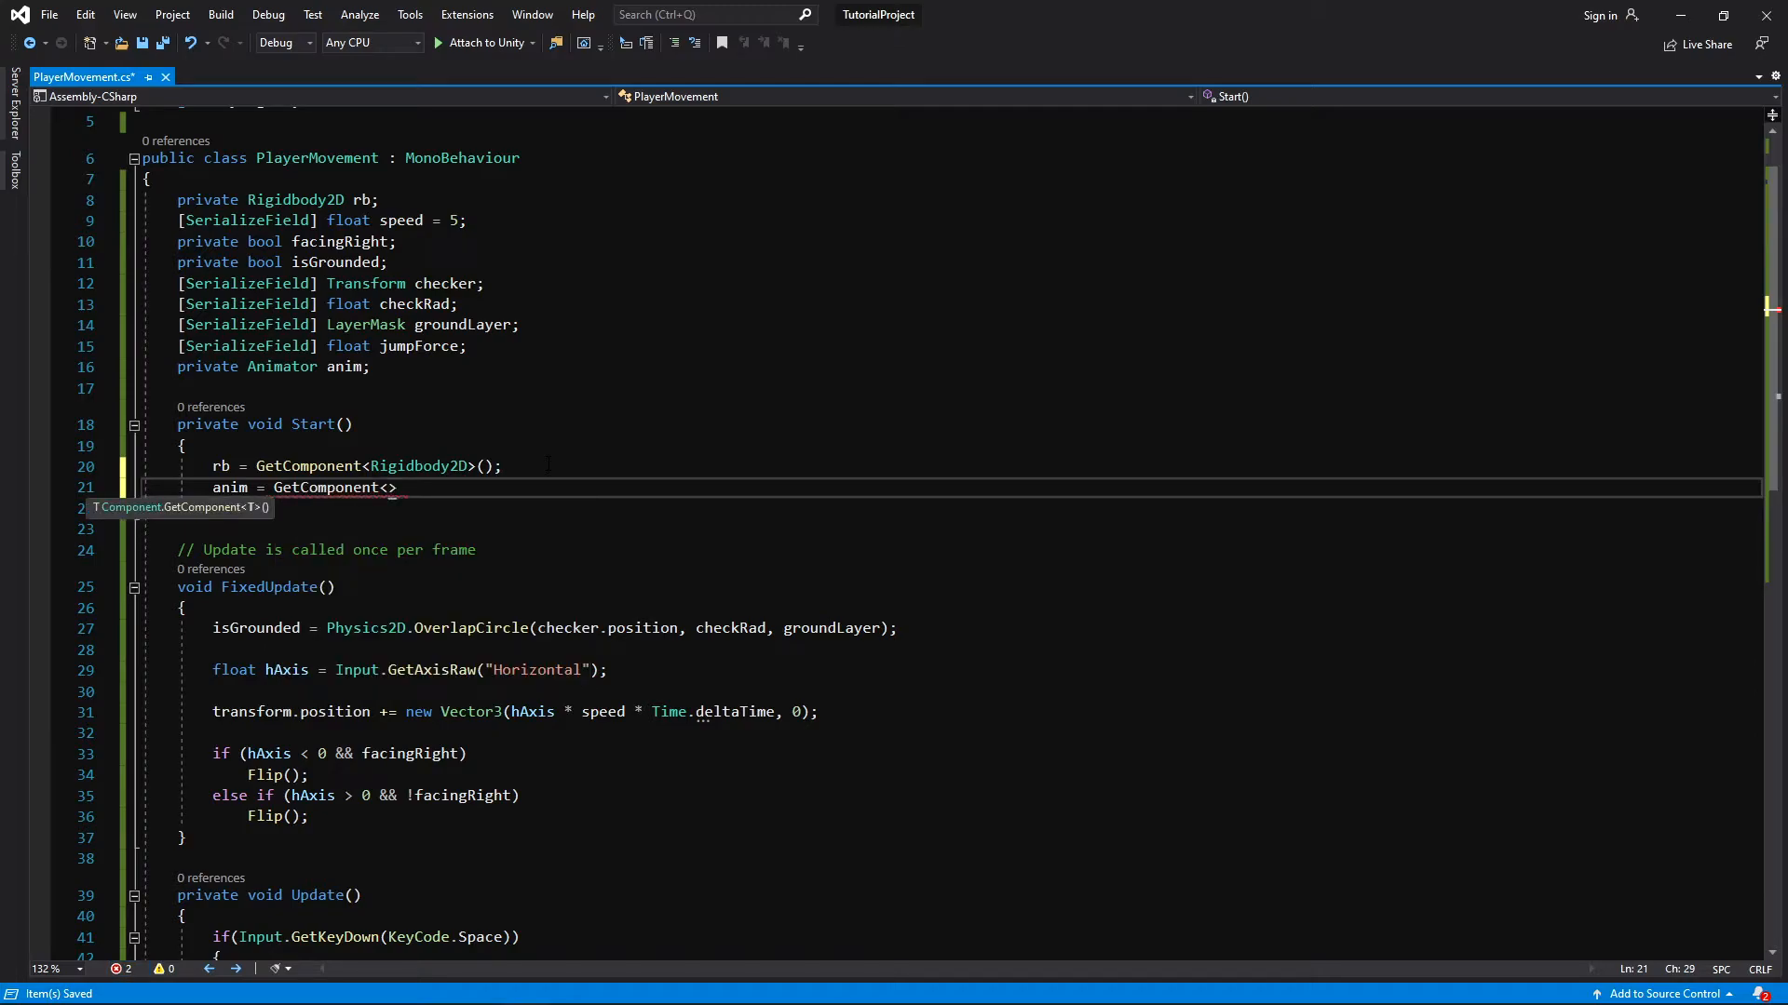
{"action": "type", "text": "An"}
{"action": "type", "text": "imator>();"}
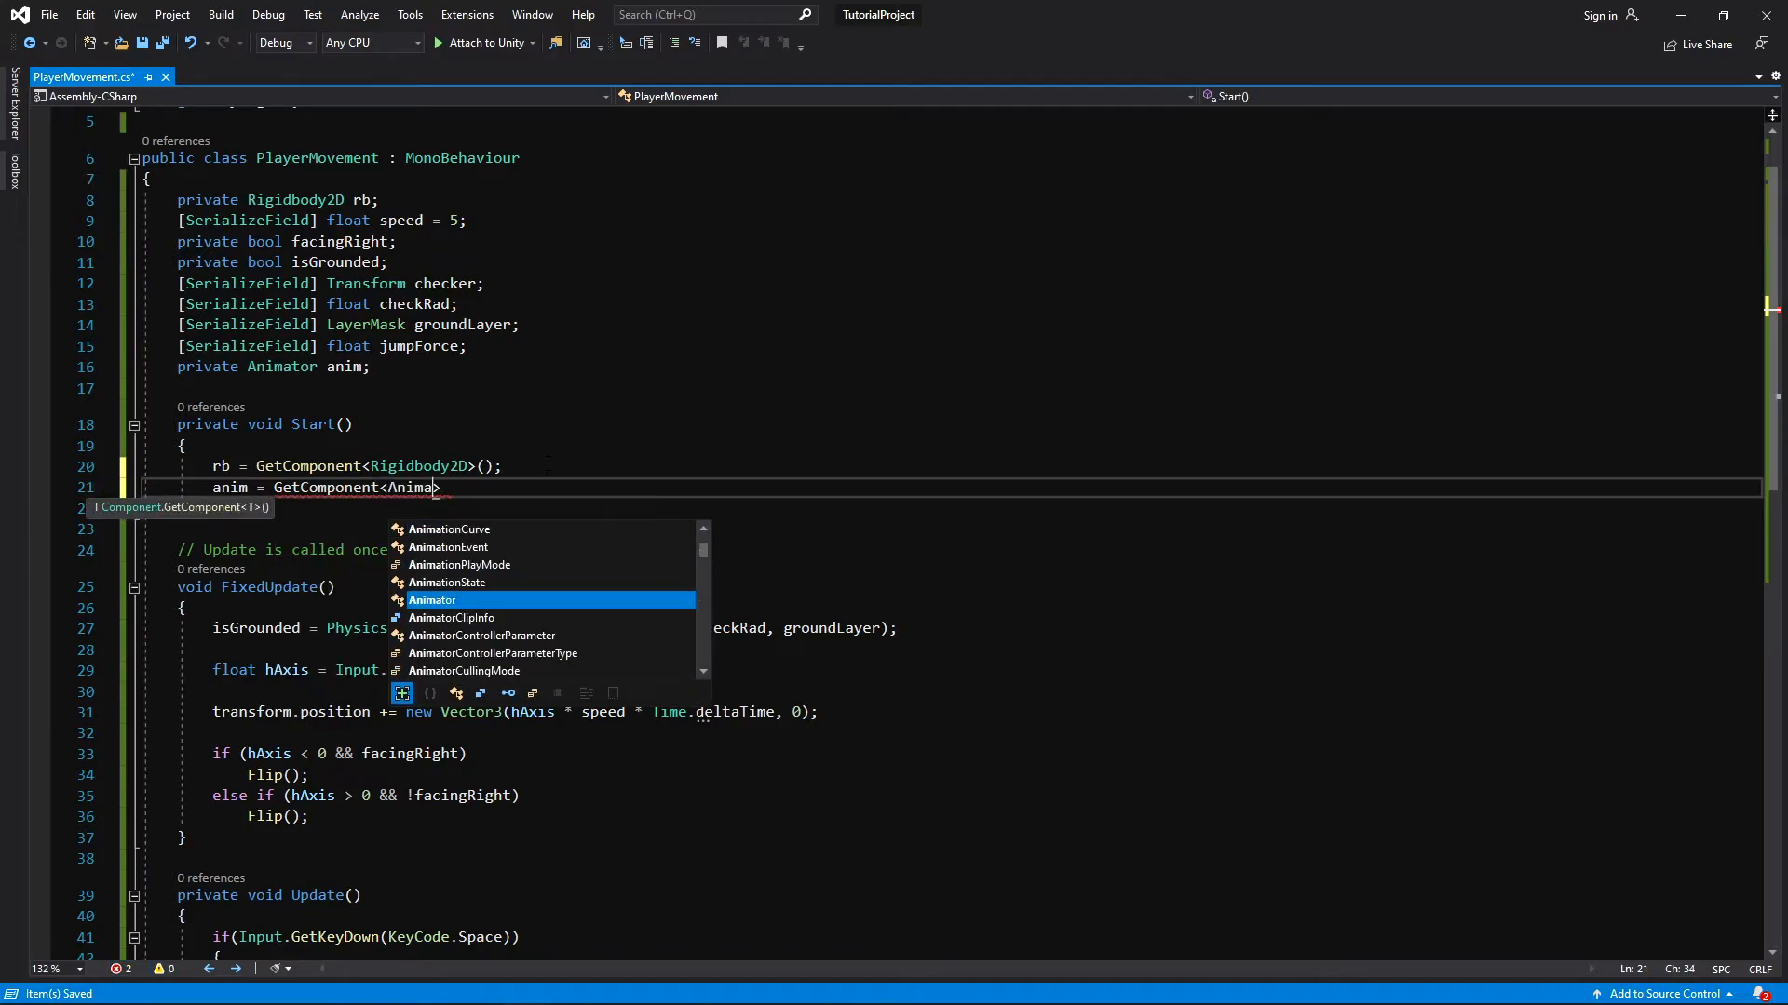
{"action": "key", "text": "ctrl+s"}
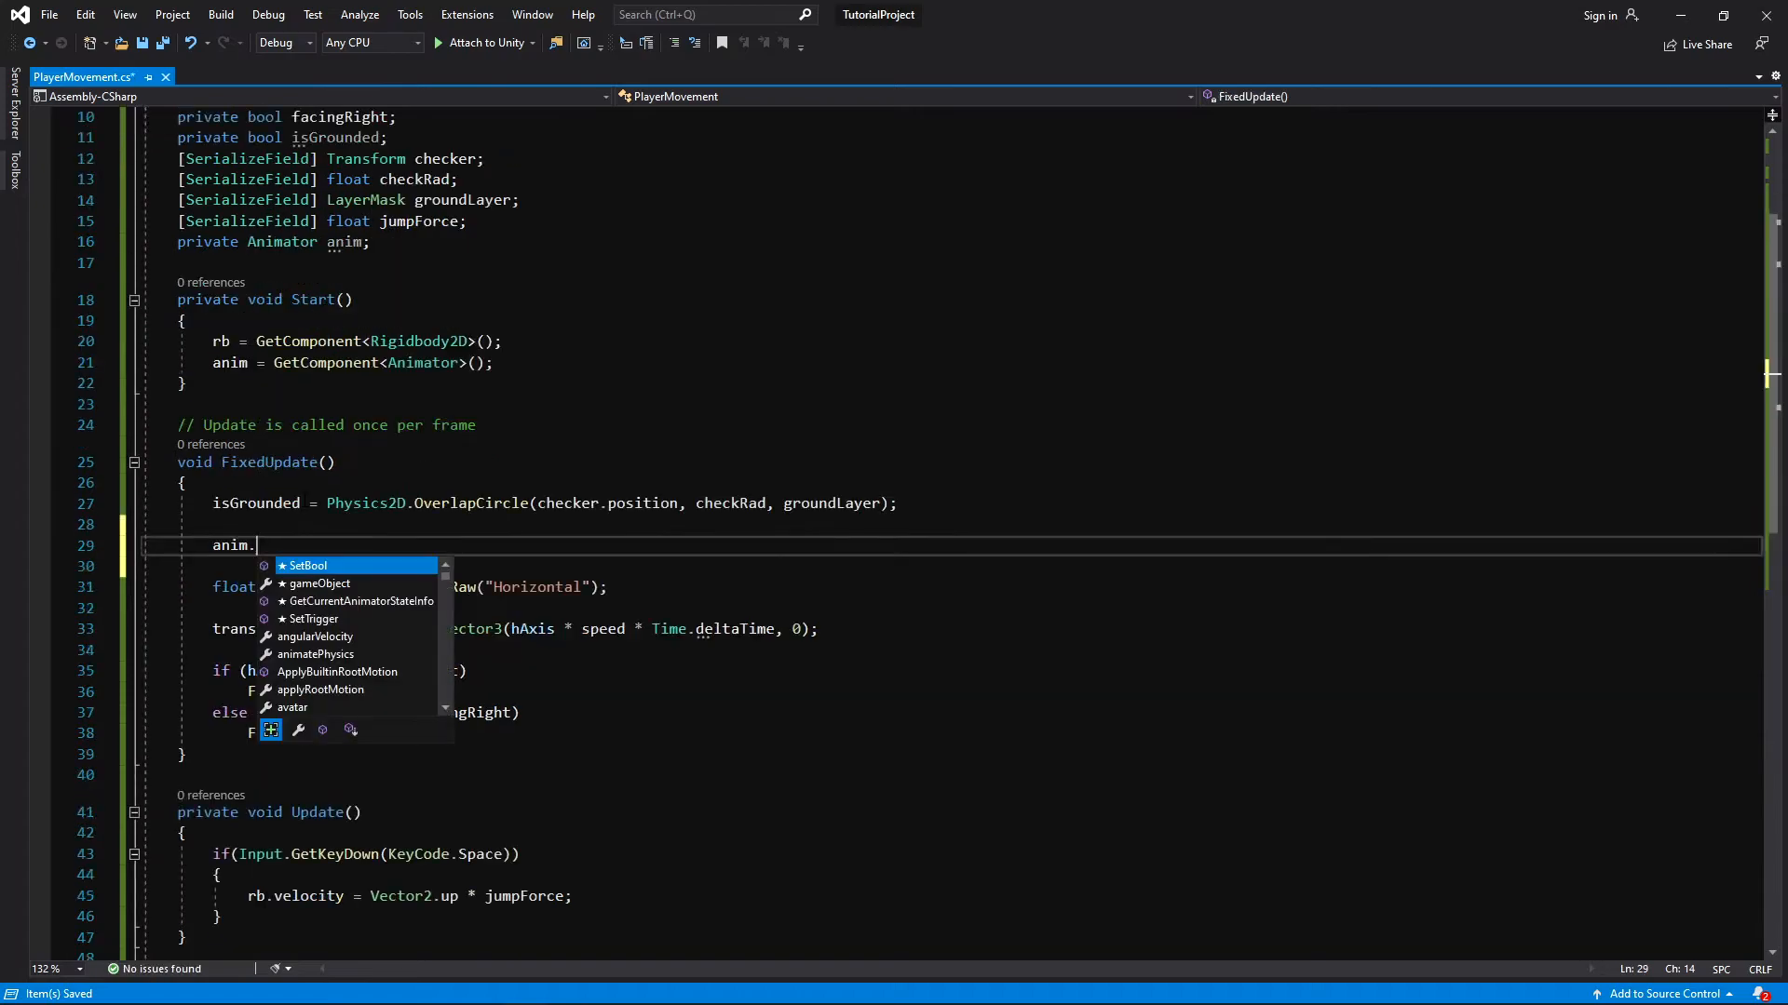
Step: Begin an anim.SetBool call with an empty string argument in FixedUpdate, below the isGrounded assignment
{"action": "type", "text": "SetBool)"}
{"action": "key", "text": "BackSpace"}
{"action": "type", "text": "(\""}
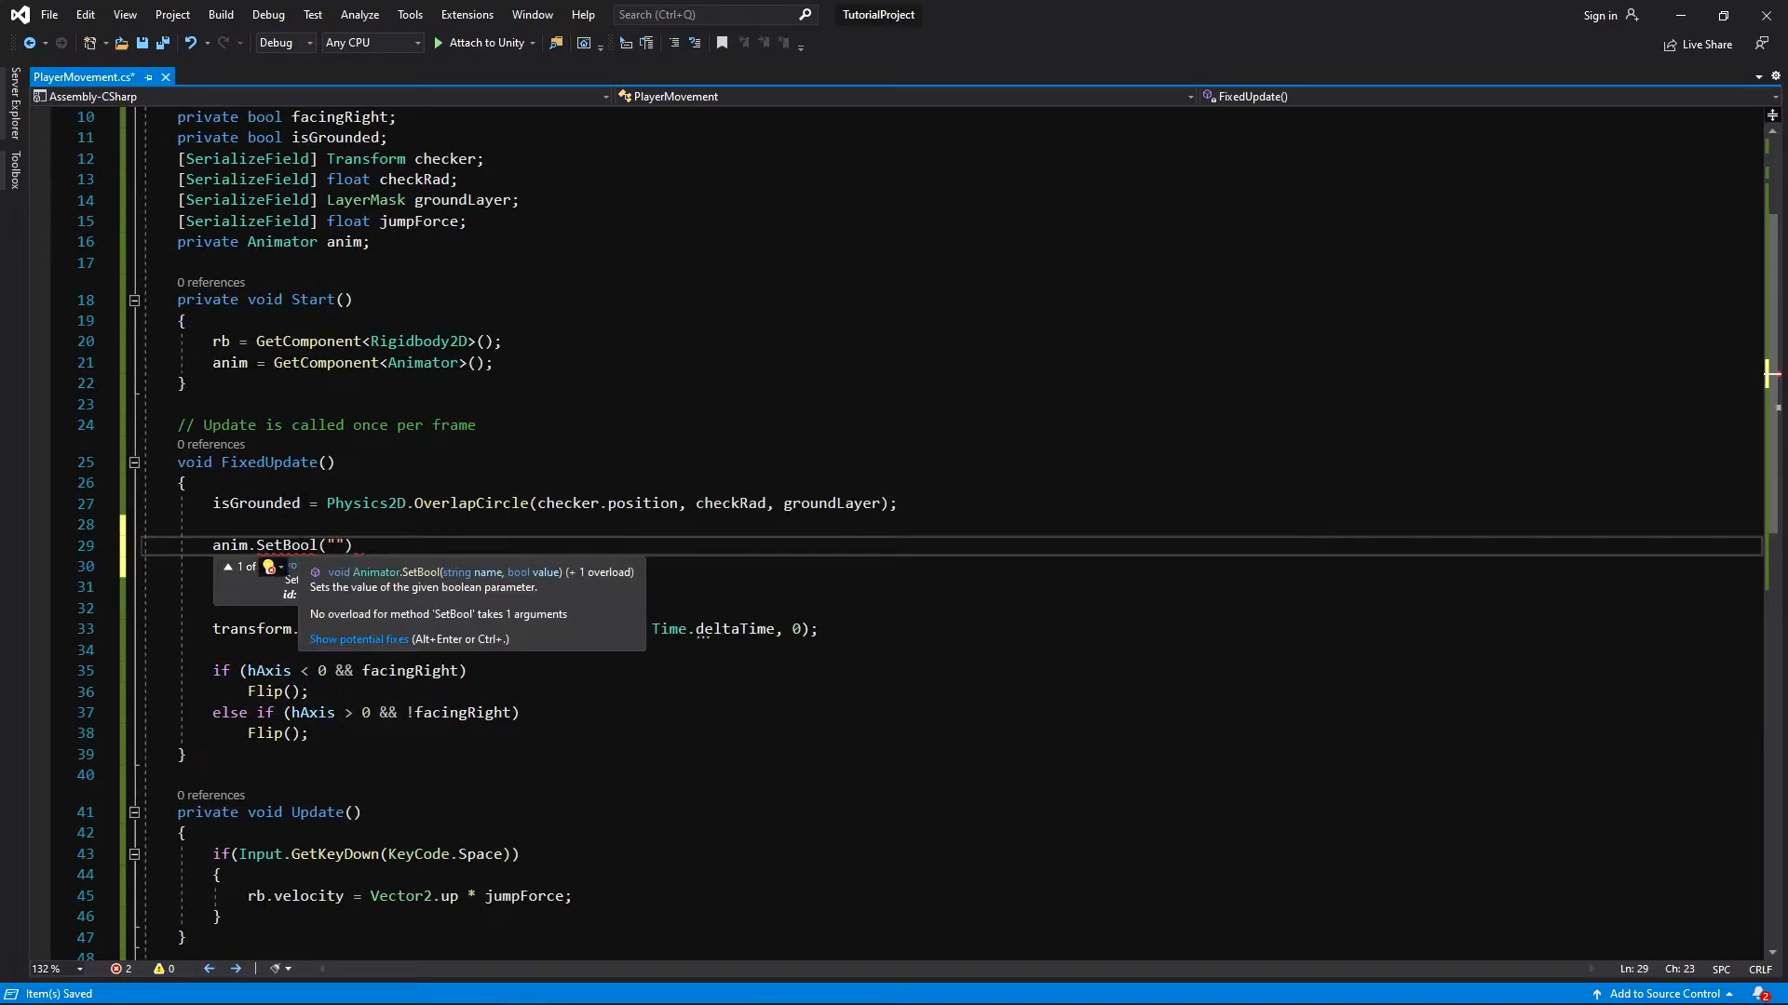
Step: Arrange the code window below Unity's Animator parameter list so both can be read together
{"action": "left_click_drag", "start_coordinate": [950, 14], "coordinate": [1139, 380]}
{"action": "left_click", "coordinate": [674, 80]}
{"action": "left_click", "coordinate": [676, 79]}
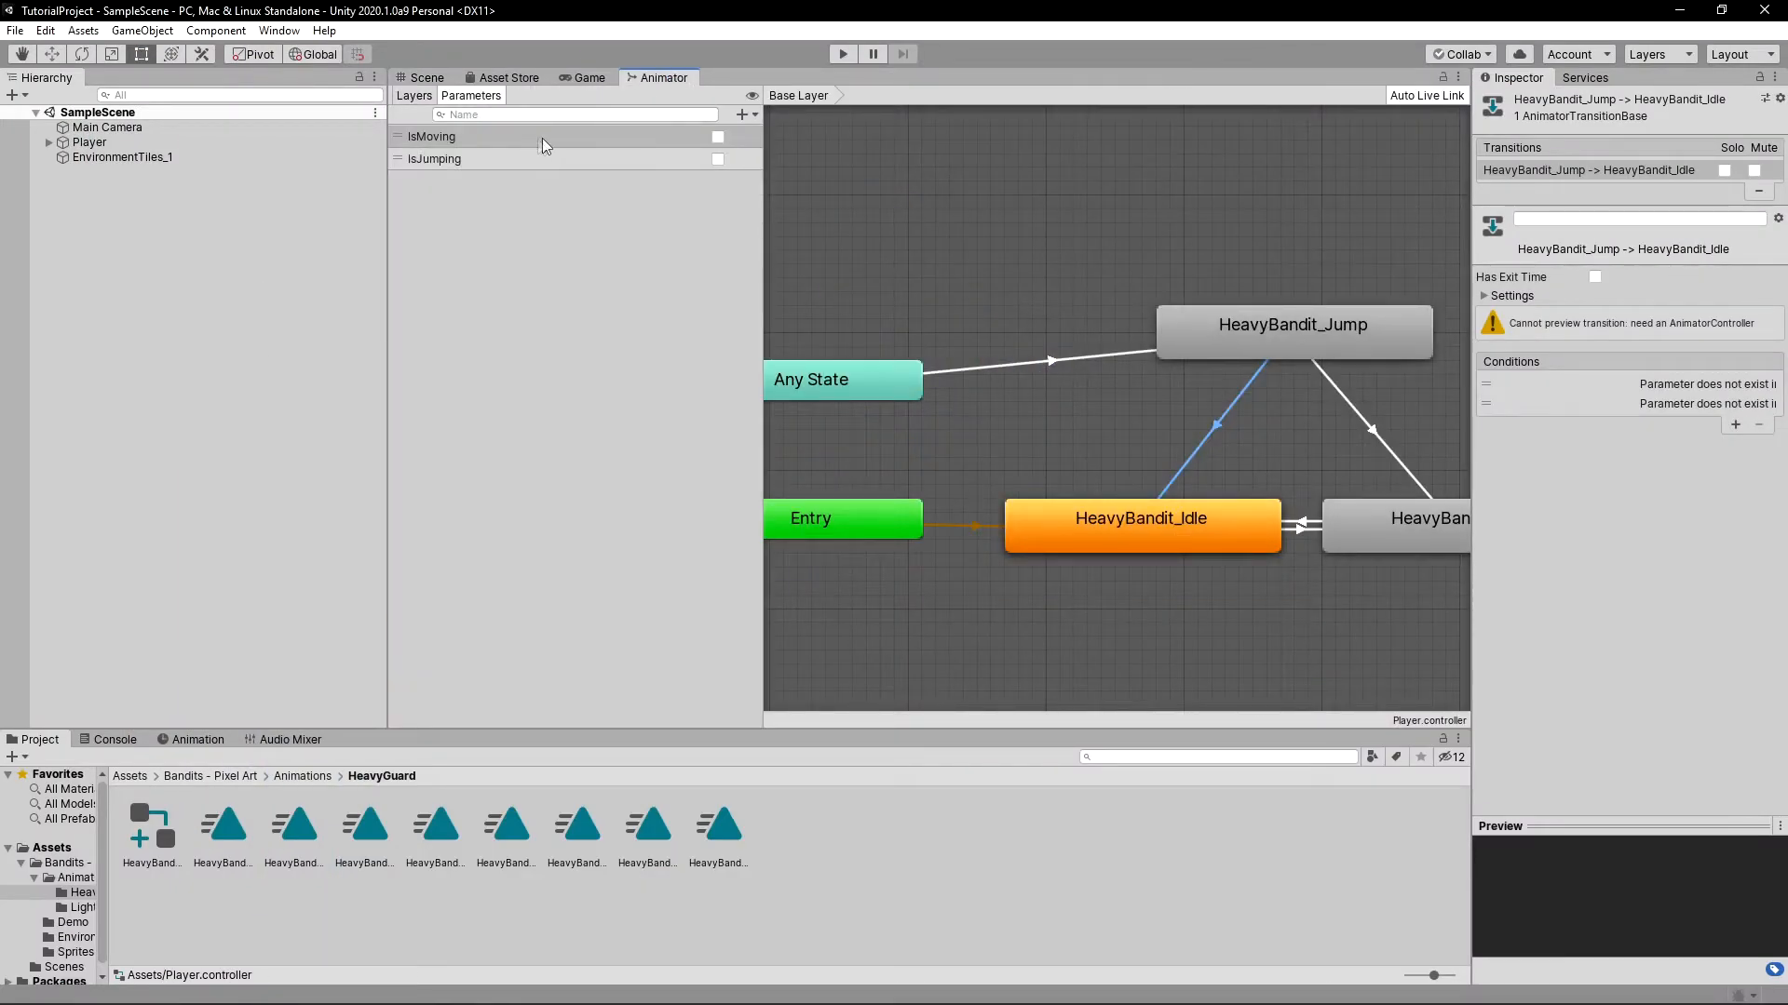
{"action": "key", "text": "alt+Tab"}
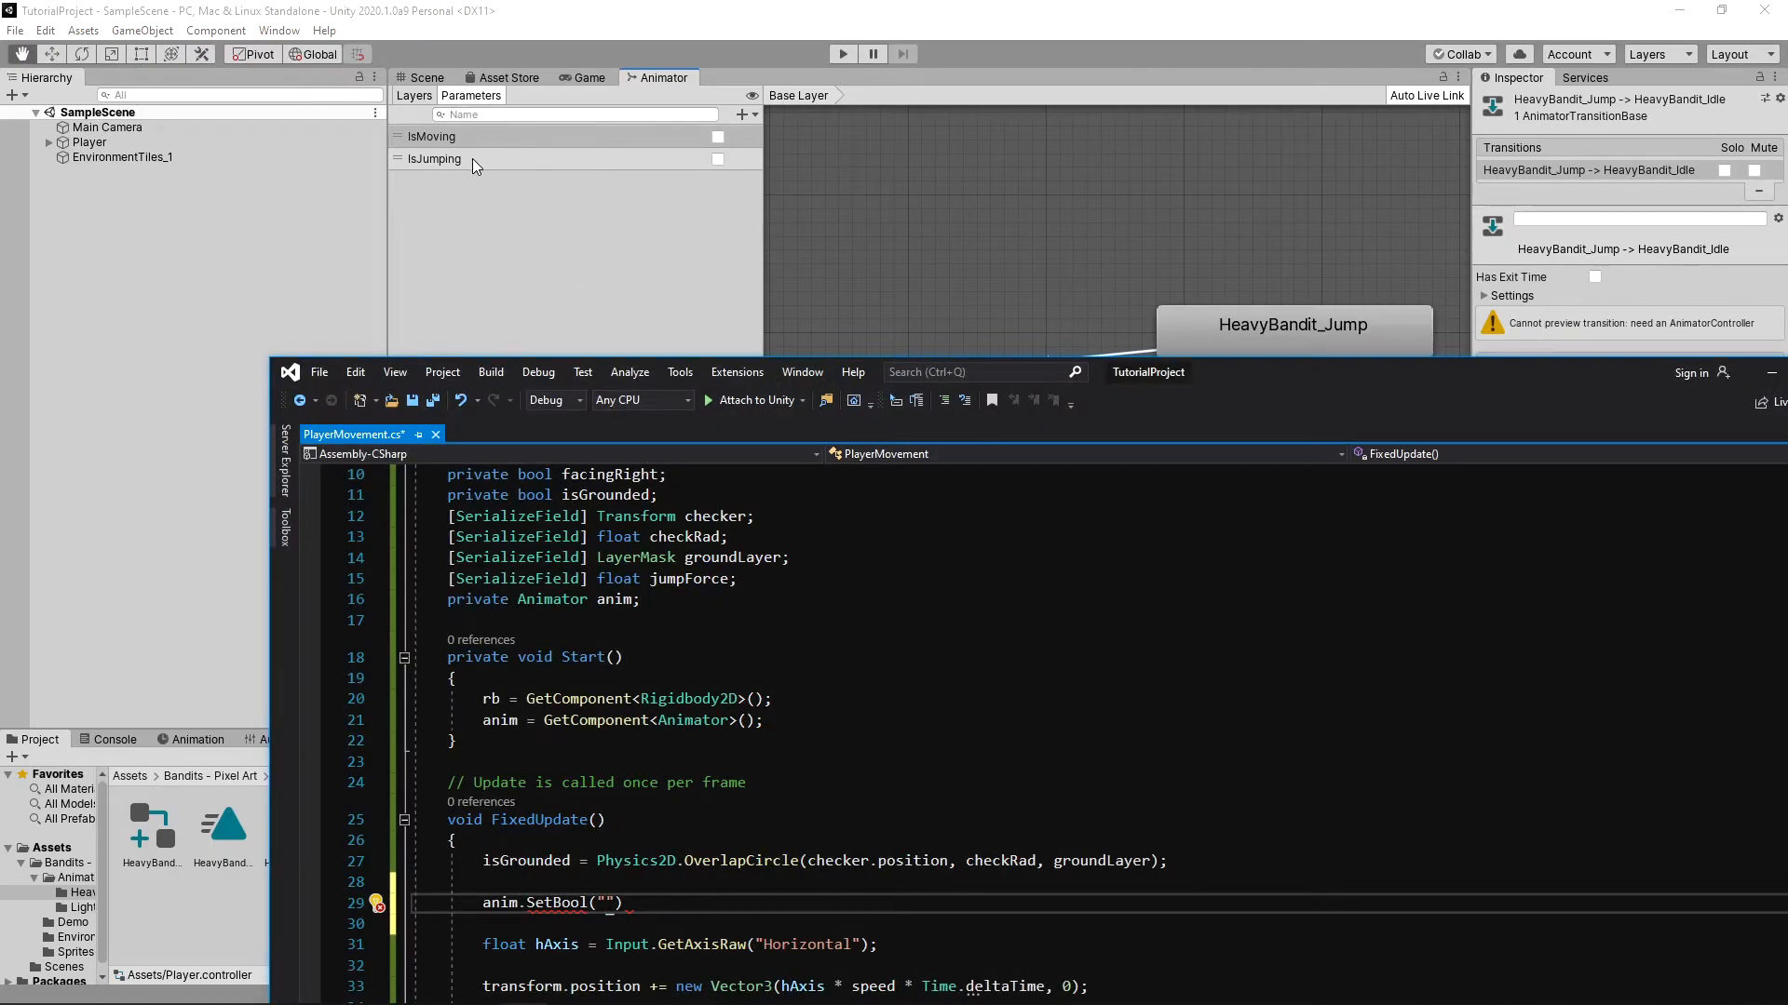
{"action": "left_click_drag", "start_coordinate": [1249, 394], "coordinate": [1059, 362]}
Step: Complete the anim.SetBool call in FixedUpdate with the arguments "IsJumping" and isGrounded, end the statement, and save the script
{"action": "type", "text": "IsJumping"}
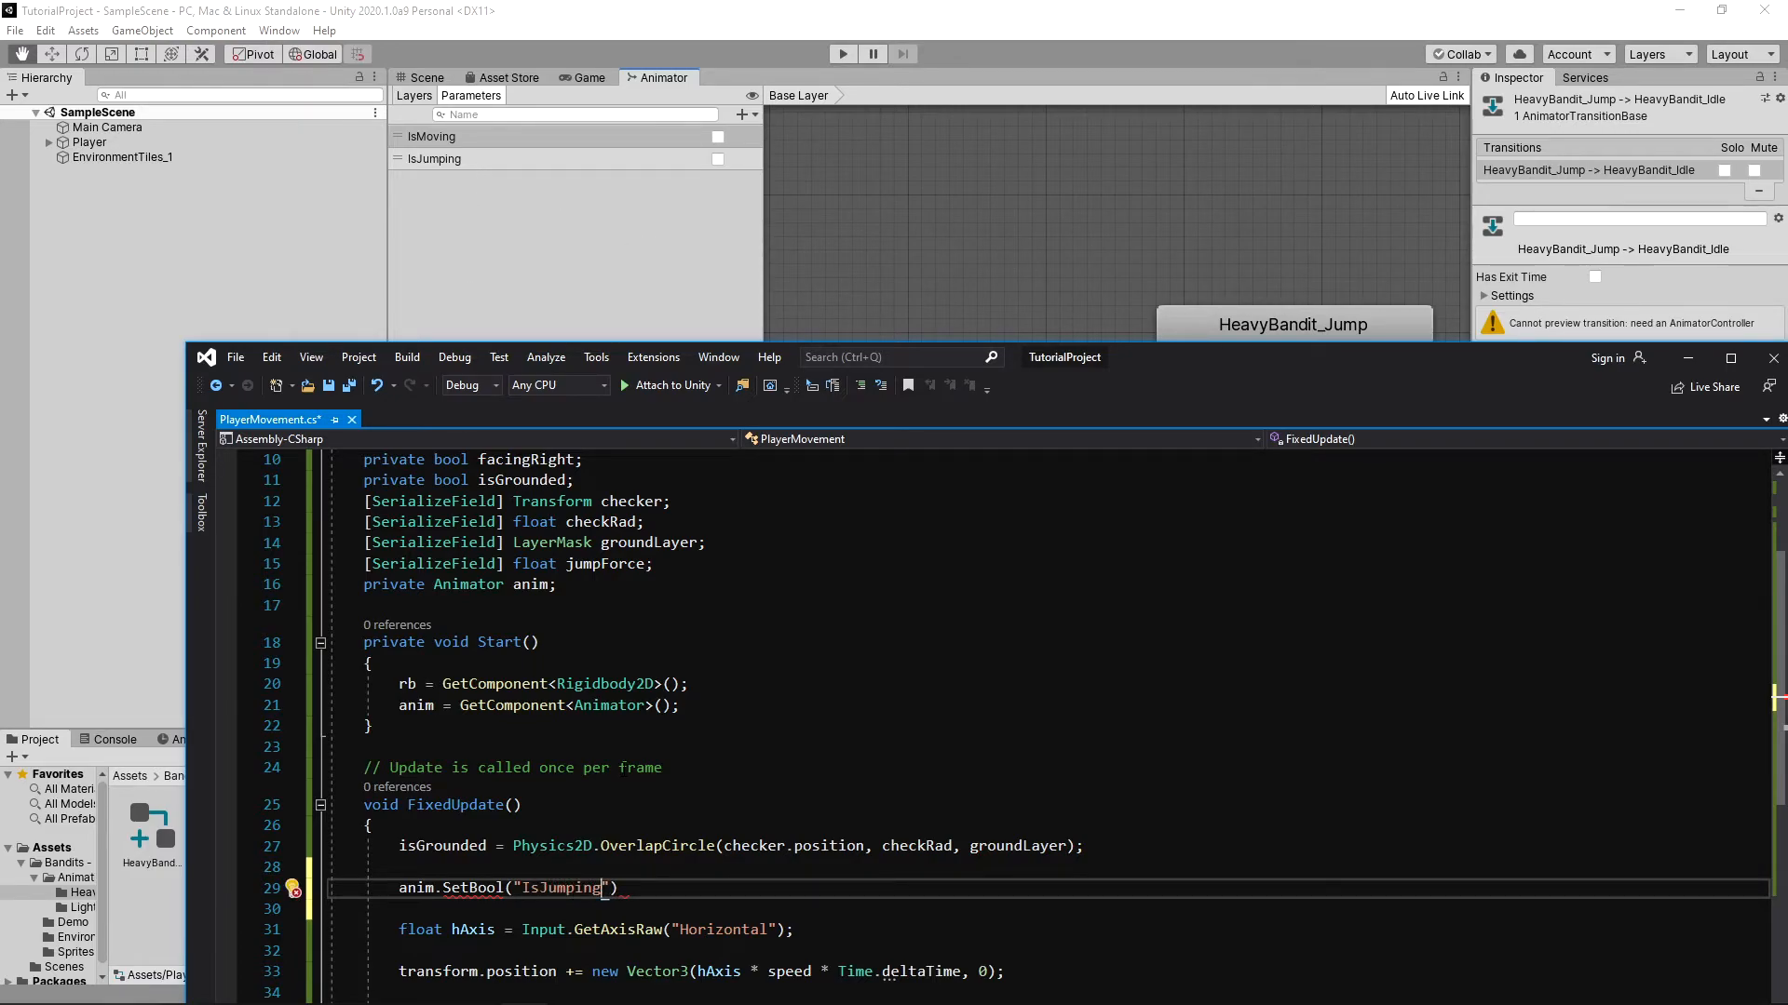
{"action": "type", "text": "\","}
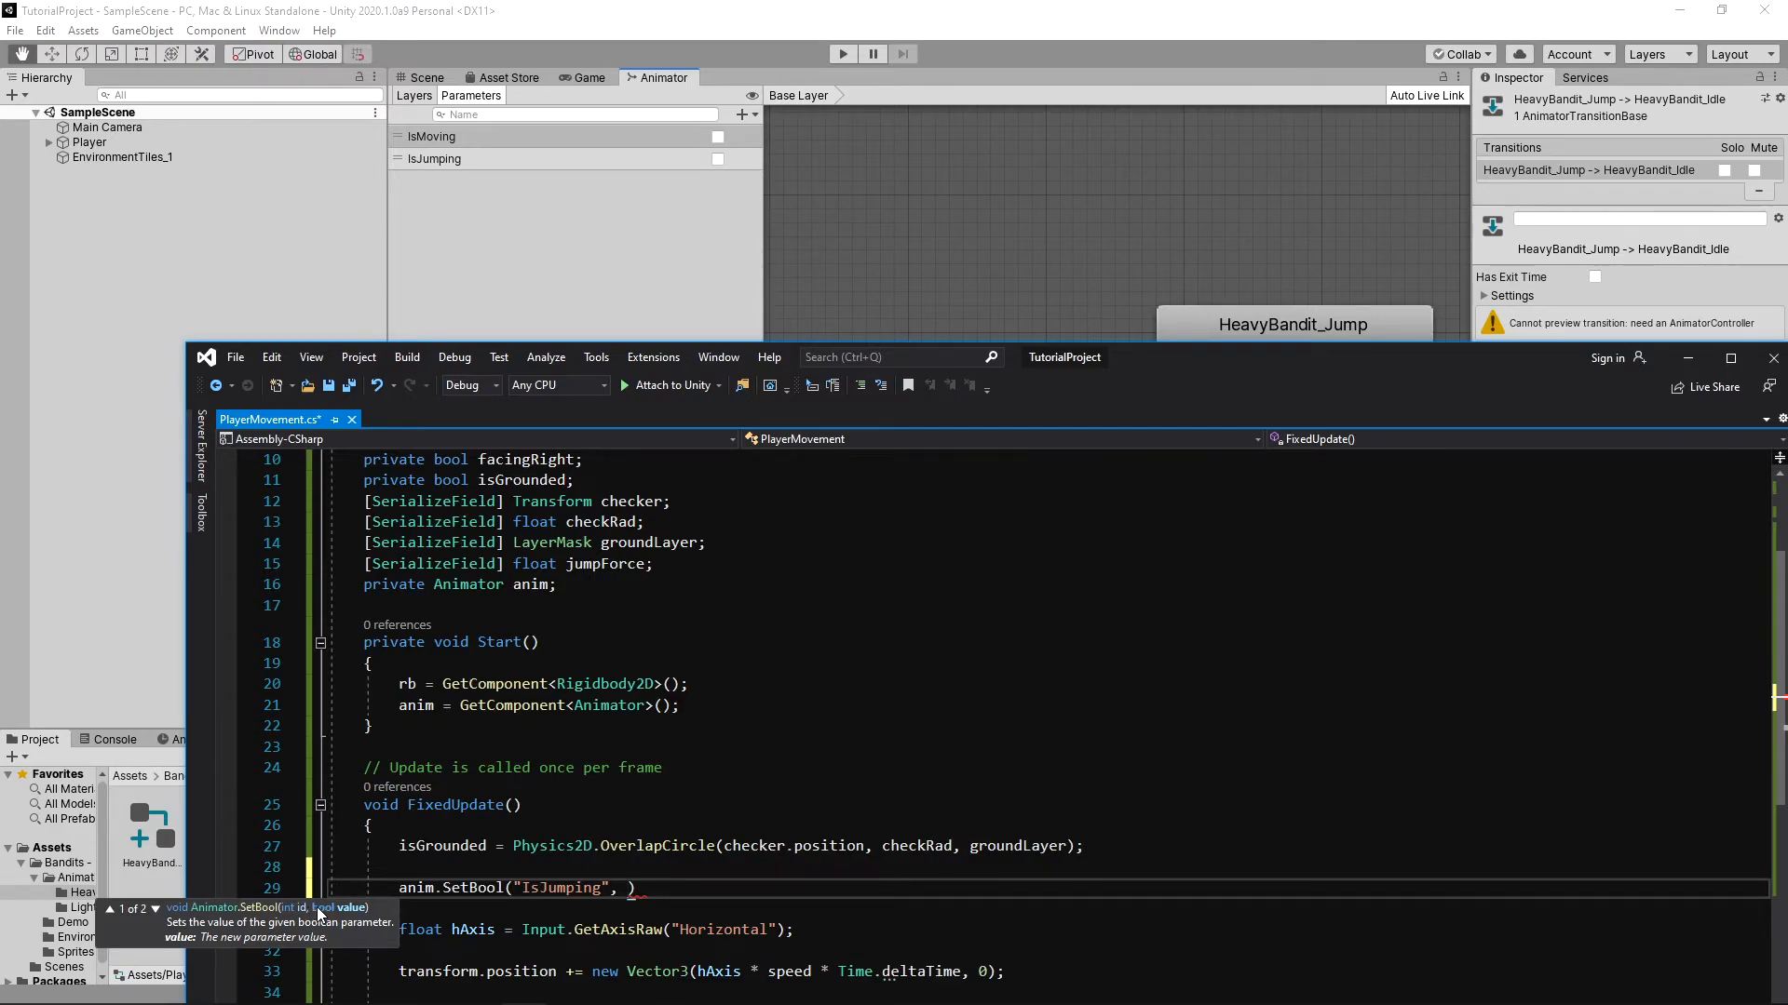
{"action": "type", "text": "isGrounded"}
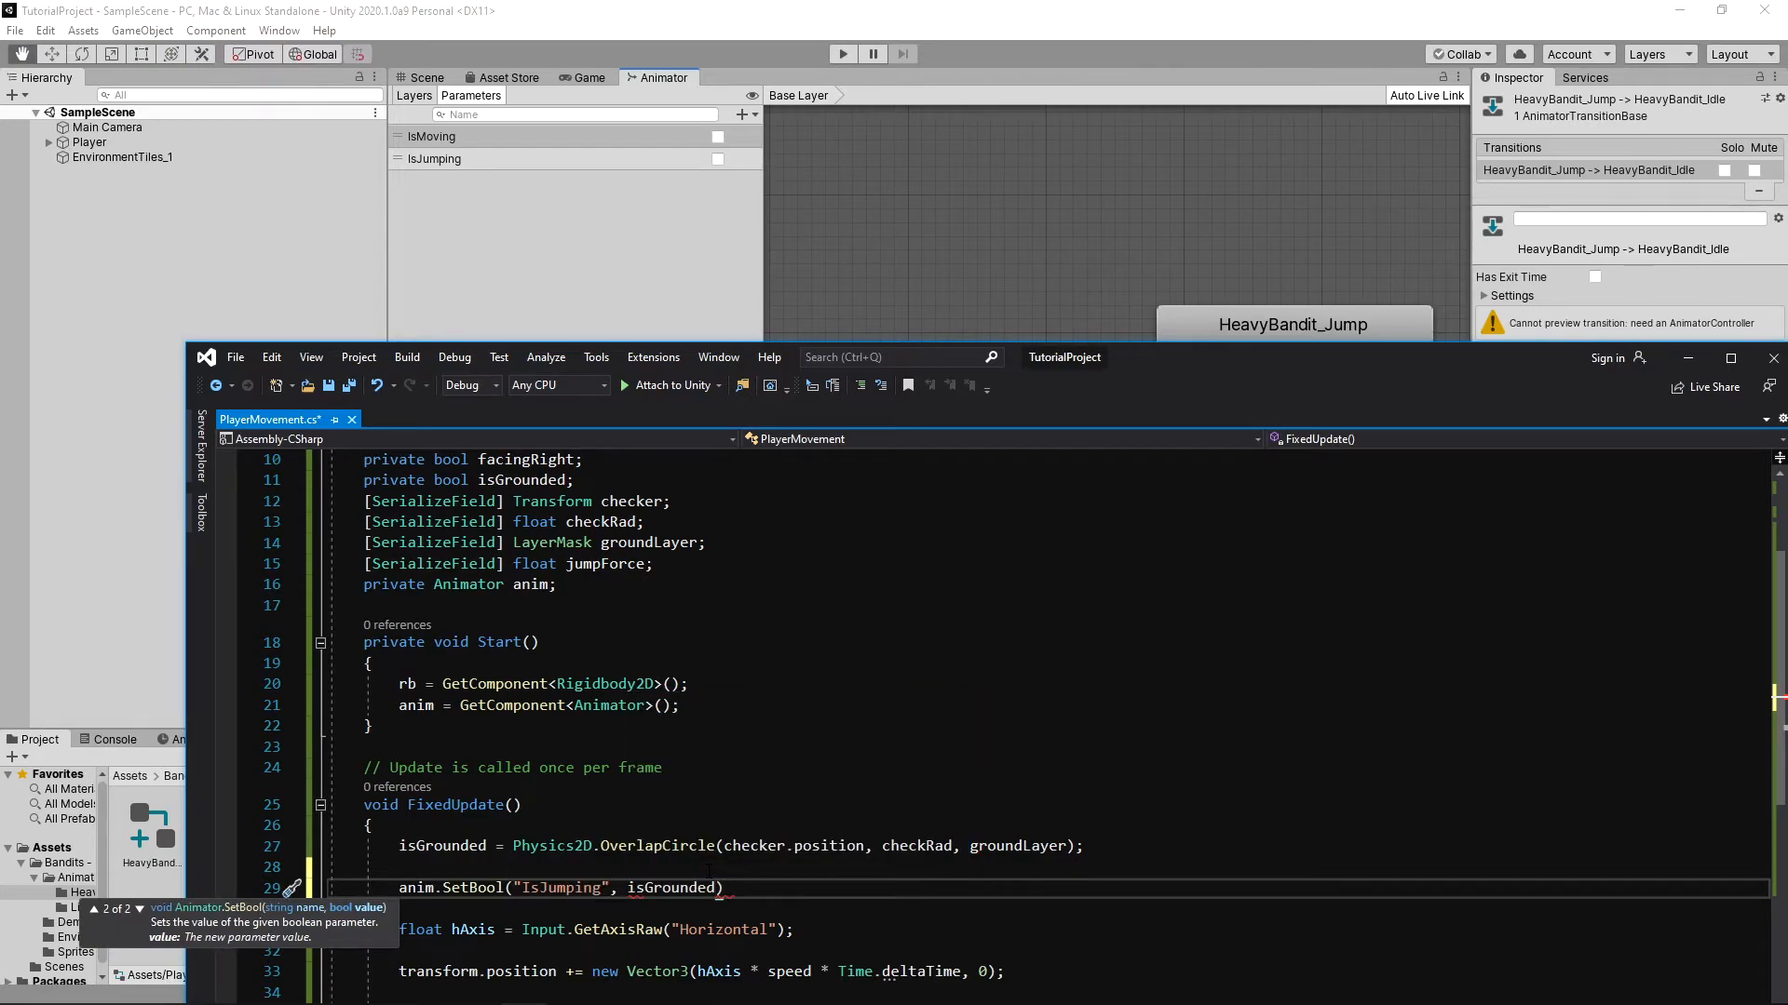
{"action": "type", "text": ");"}
{"action": "key", "text": "ctrl+s"}
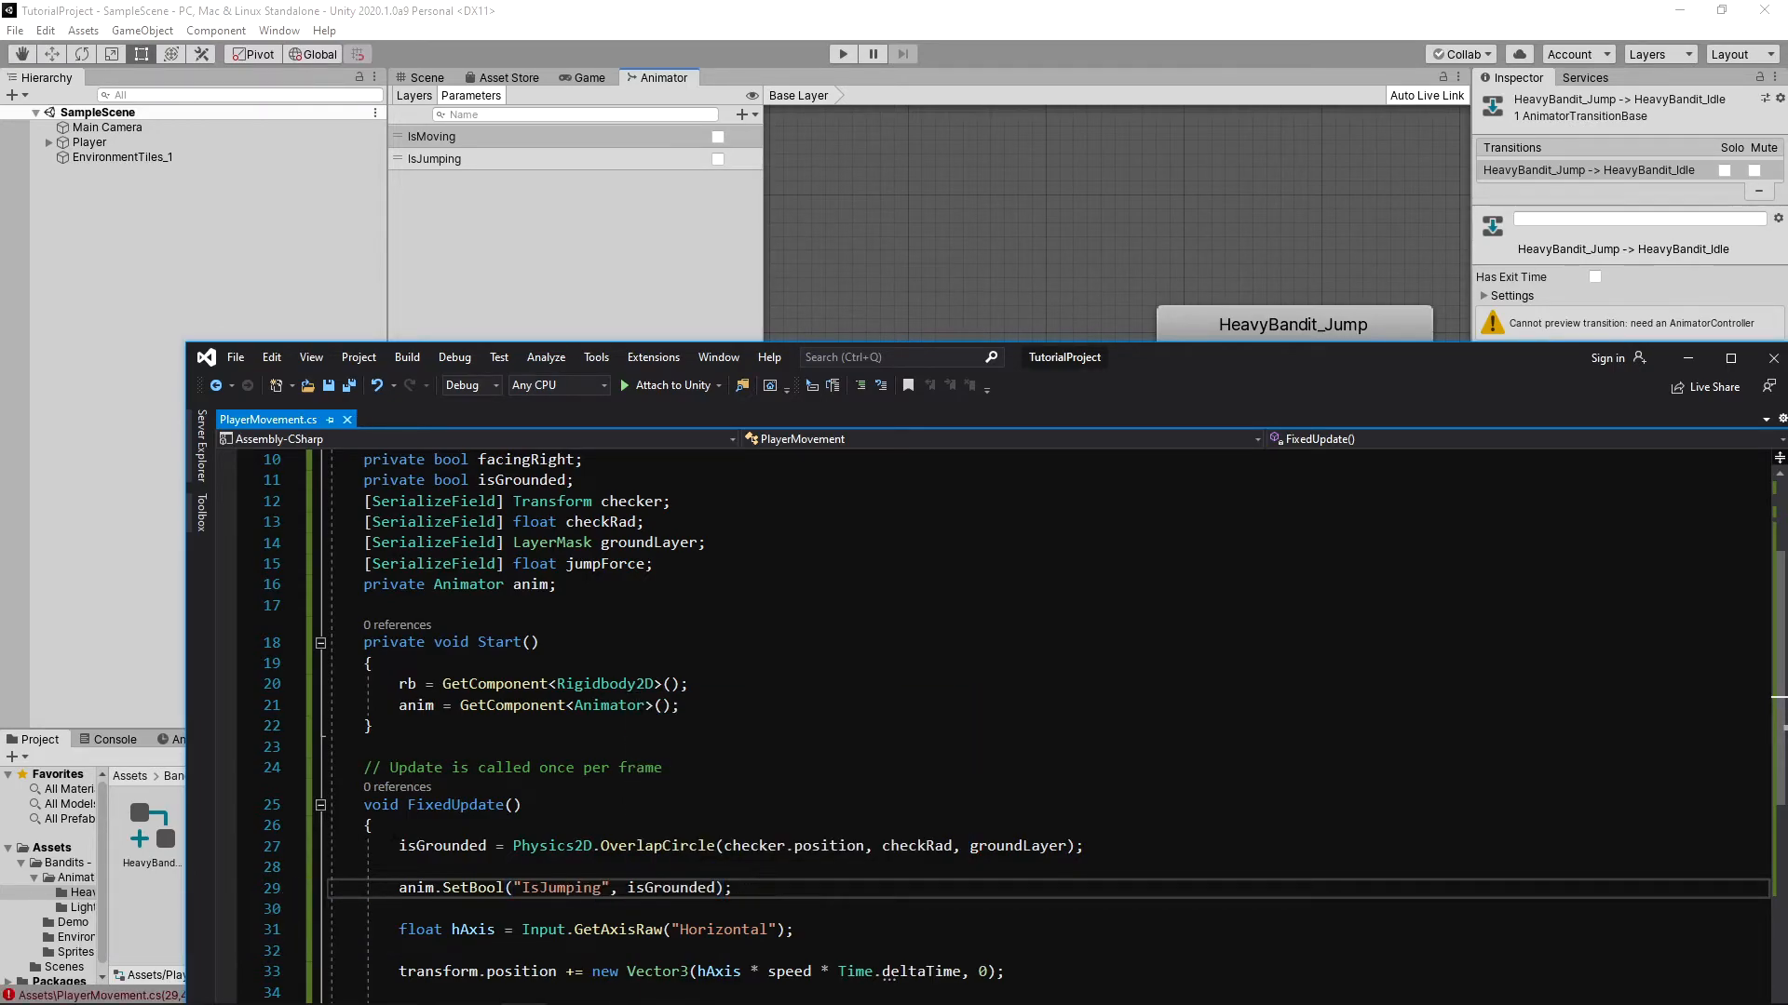
Step: Maximize the code window, negate the IsJumping argument to !isGrounded, and save the script
{"action": "left_click_drag", "start_coordinate": [1153, 363], "coordinate": [1039, 0]}
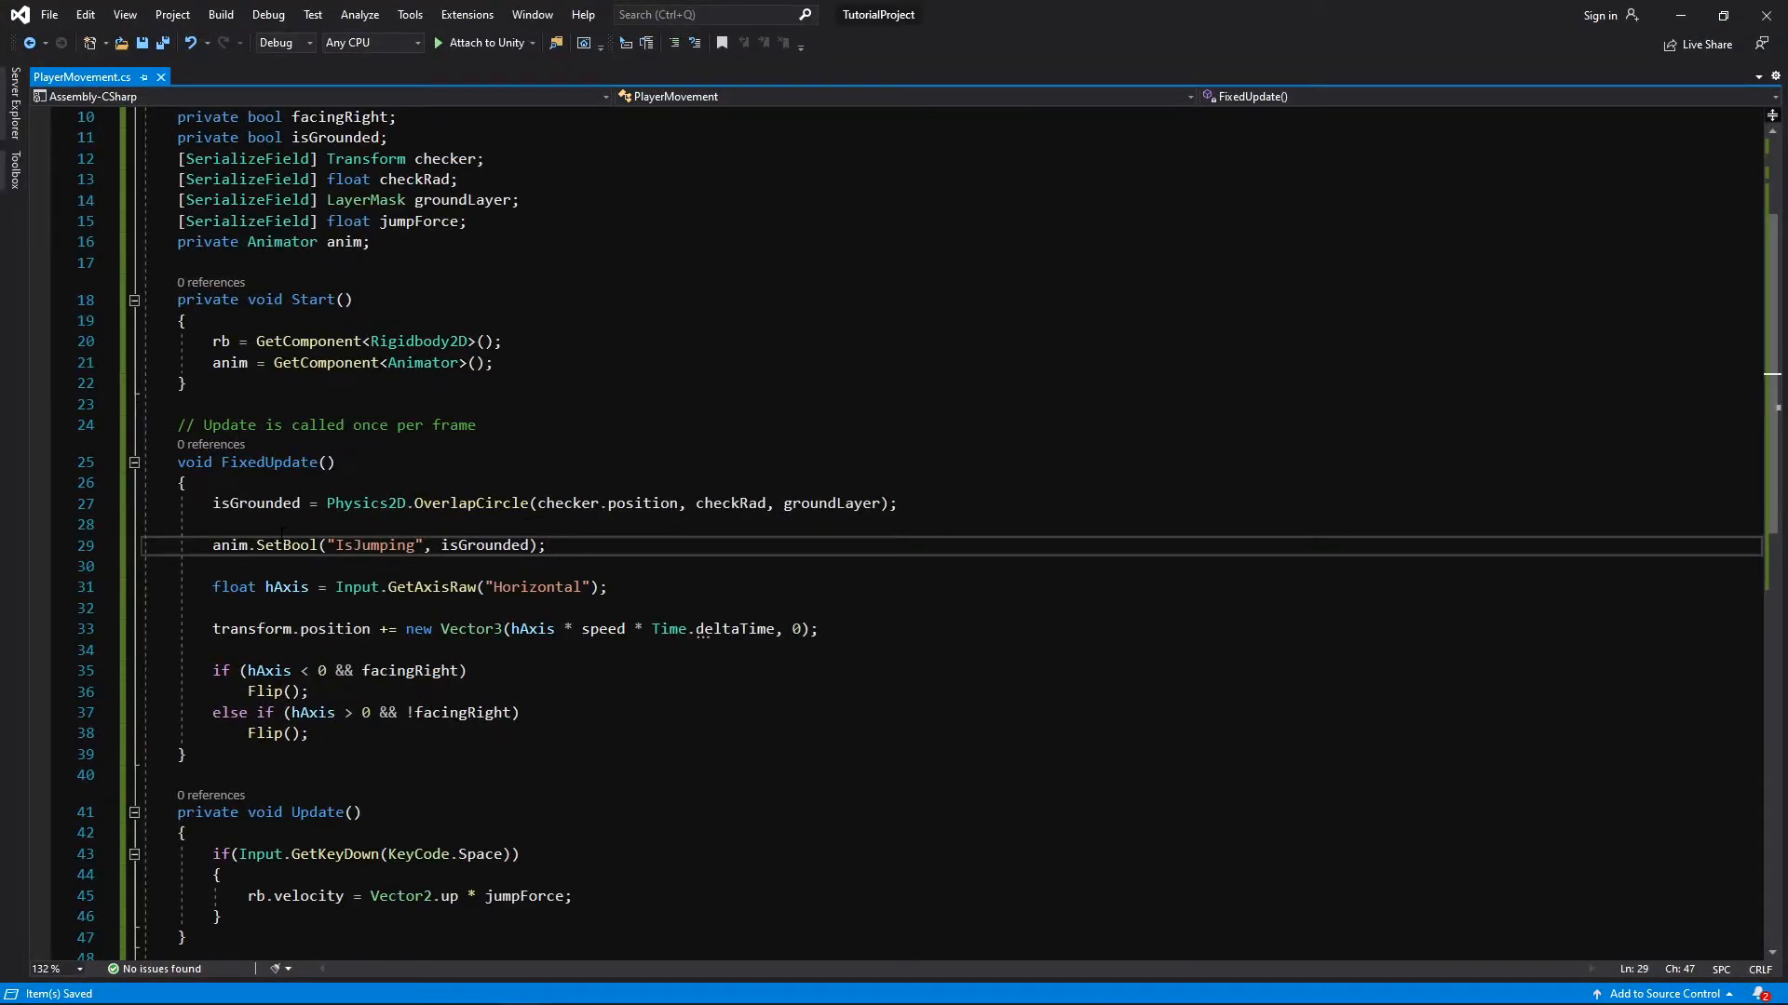
{"action": "left_click", "coordinate": [442, 546]}
{"action": "type", "text": "!"}
{"action": "left_click", "coordinate": [594, 547]}
{"action": "key", "text": "ctrl+s"}
Step: Add an empty if(hAxis != 0) block with braces below the transform.position line in FixedUpdate
{"action": "left_click", "coordinate": [656, 607]}
{"action": "key", "text": "Down"}
{"action": "key", "text": "Down"}
{"action": "key", "text": "Return"}
{"action": "key", "text": "Return"}
{"action": "key", "text": "Up"}
{"action": "type", "text": "if(hAxis != 0"}
{"action": "key", "text": "Return"}
{"action": "type", "text": "{"}
{"action": "key", "text": "Return"}
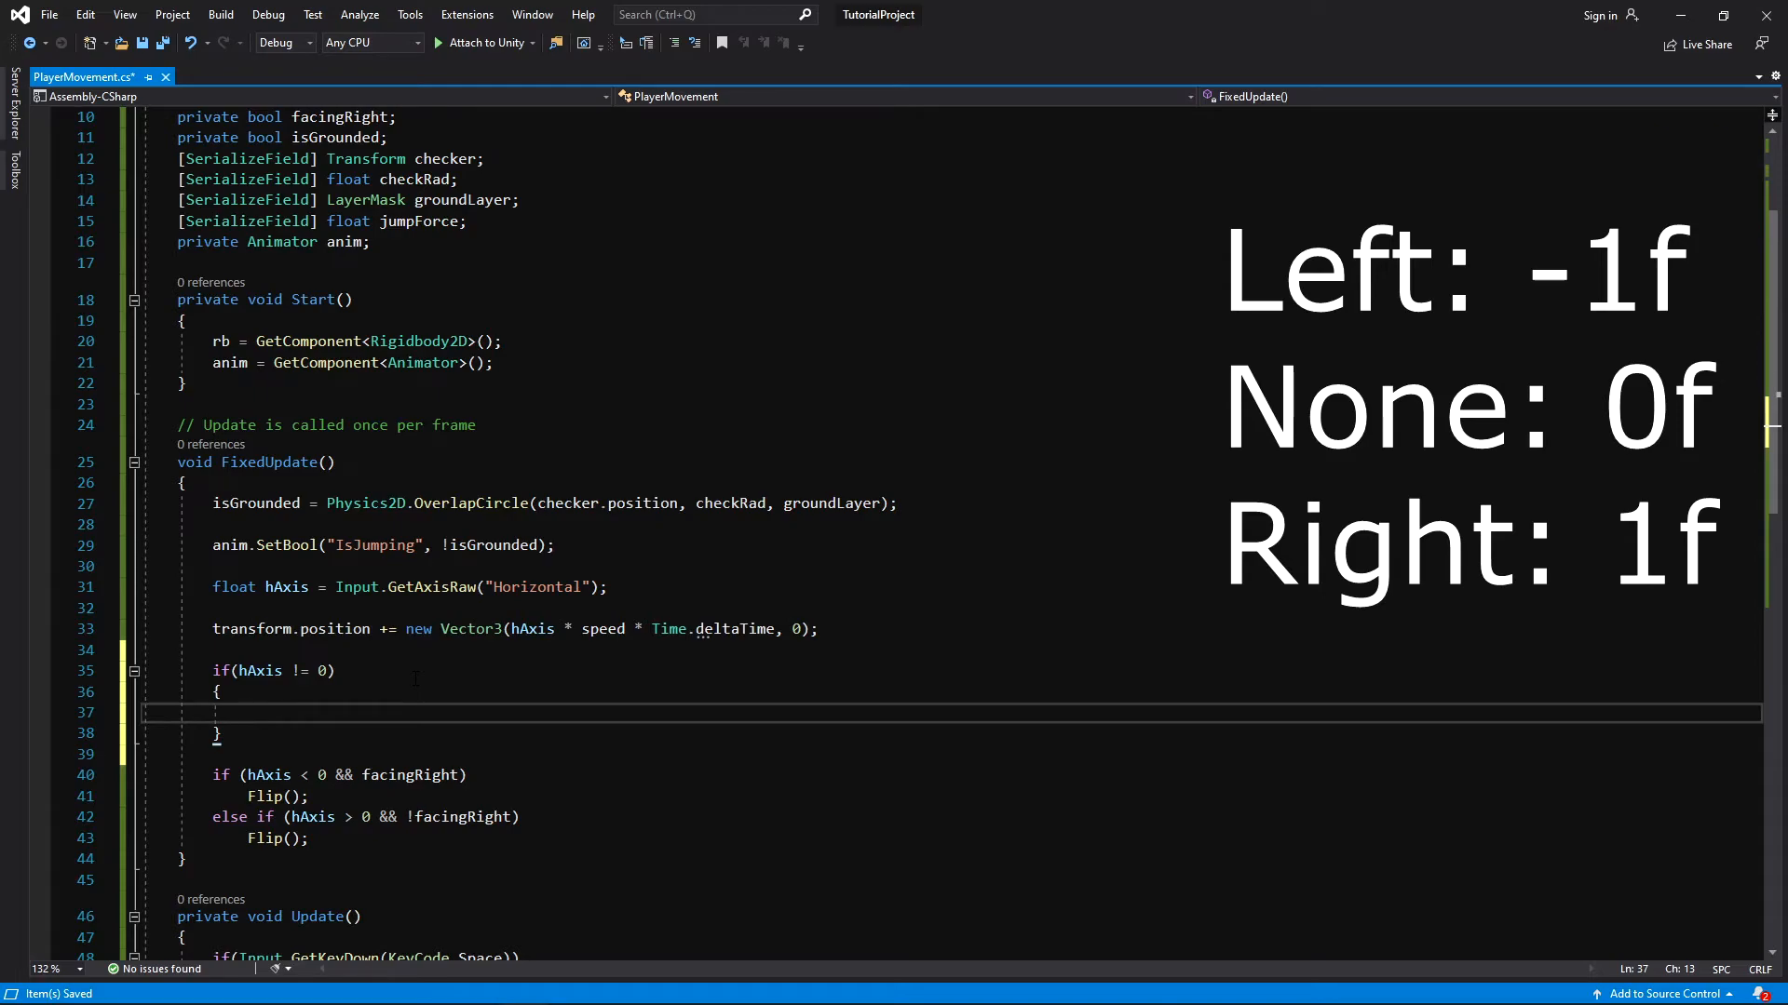
Step: Inside the if(hAxis != 0) block, write anim.SetBool("IsMoving", true); using the parameter name from Unity's Animator list
{"action": "type", "text": "anim.set"}
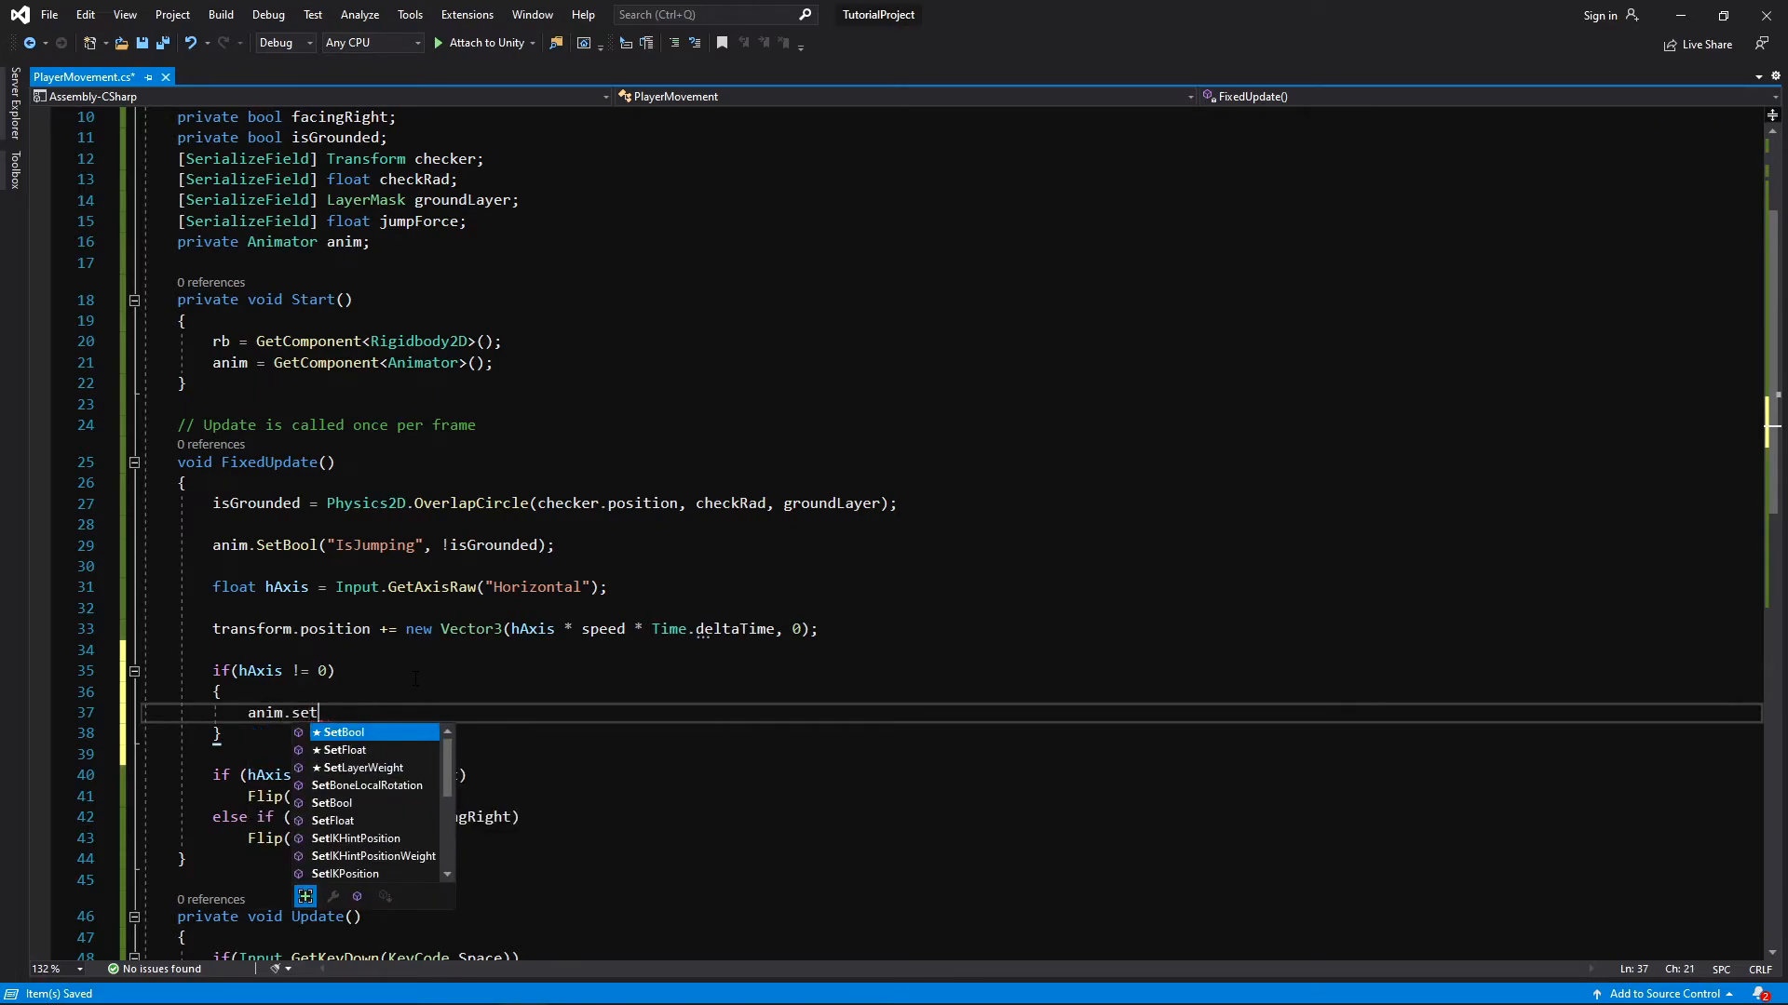
{"action": "type", "text": "(\"IsMoving"}
{"action": "left_click_drag", "start_coordinate": [980, 39], "coordinate": [1002, 378]}
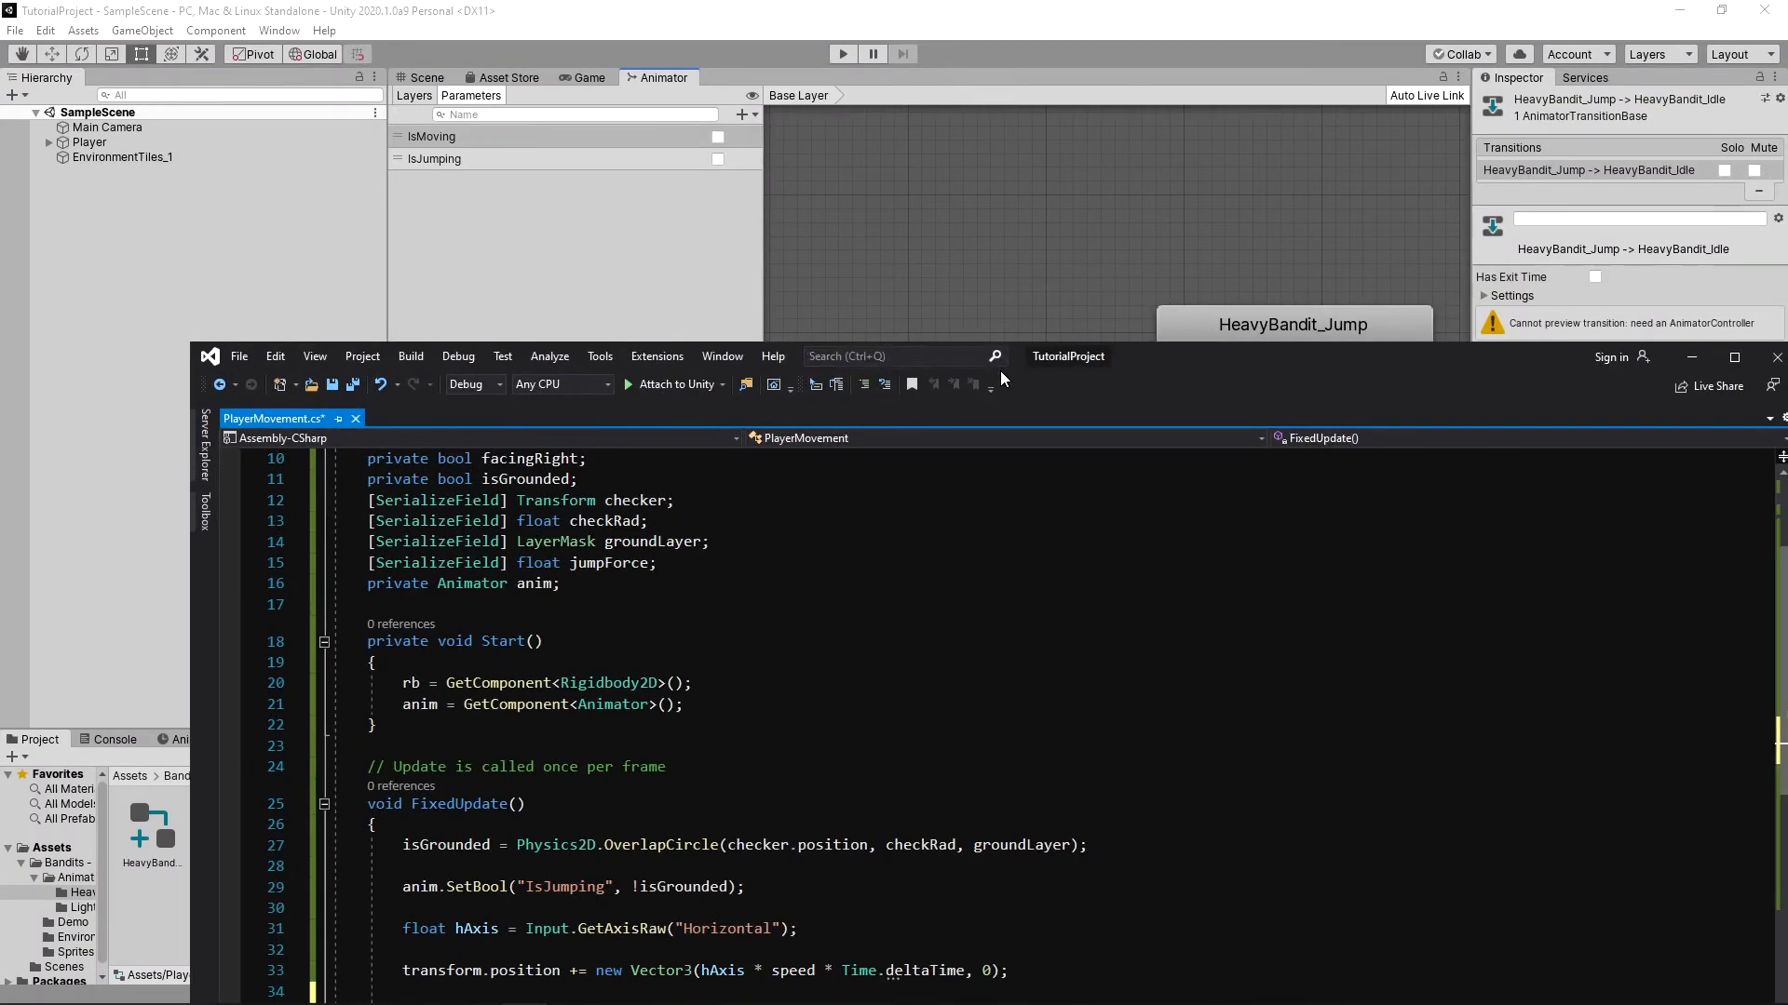
{"action": "left_click_drag", "start_coordinate": [1123, 356], "coordinate": [1016, 8]}
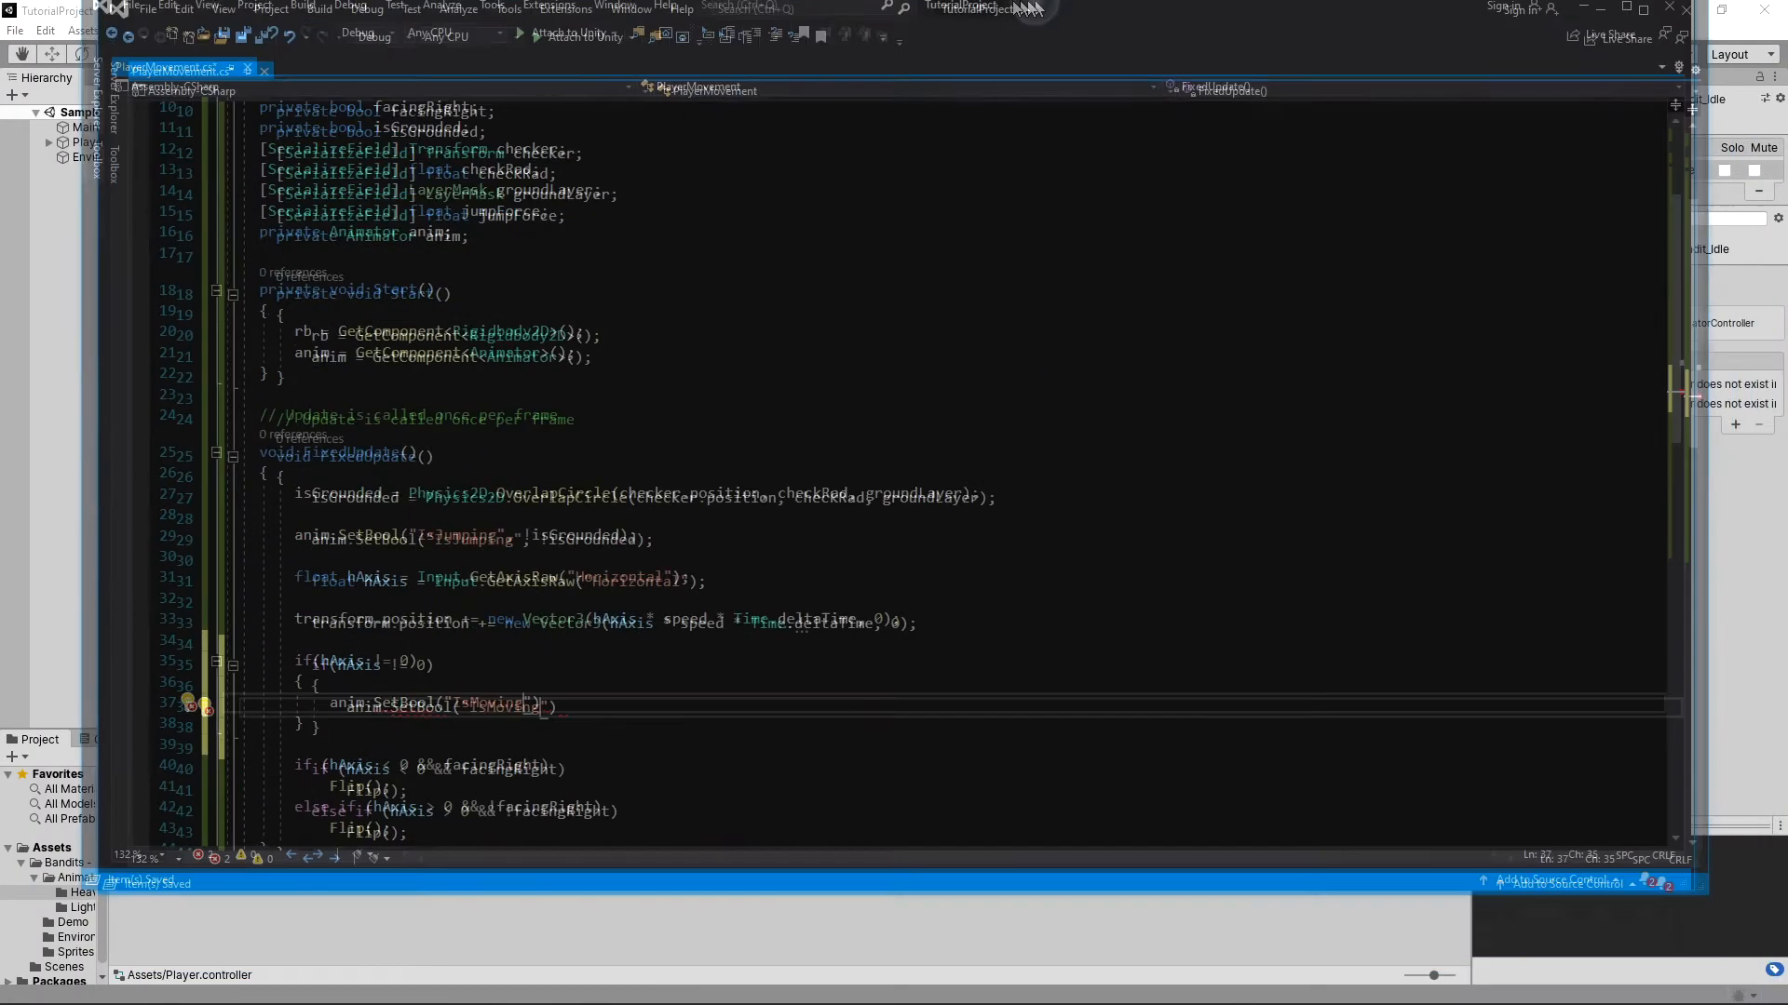
{"action": "type", "text": "\", false"}
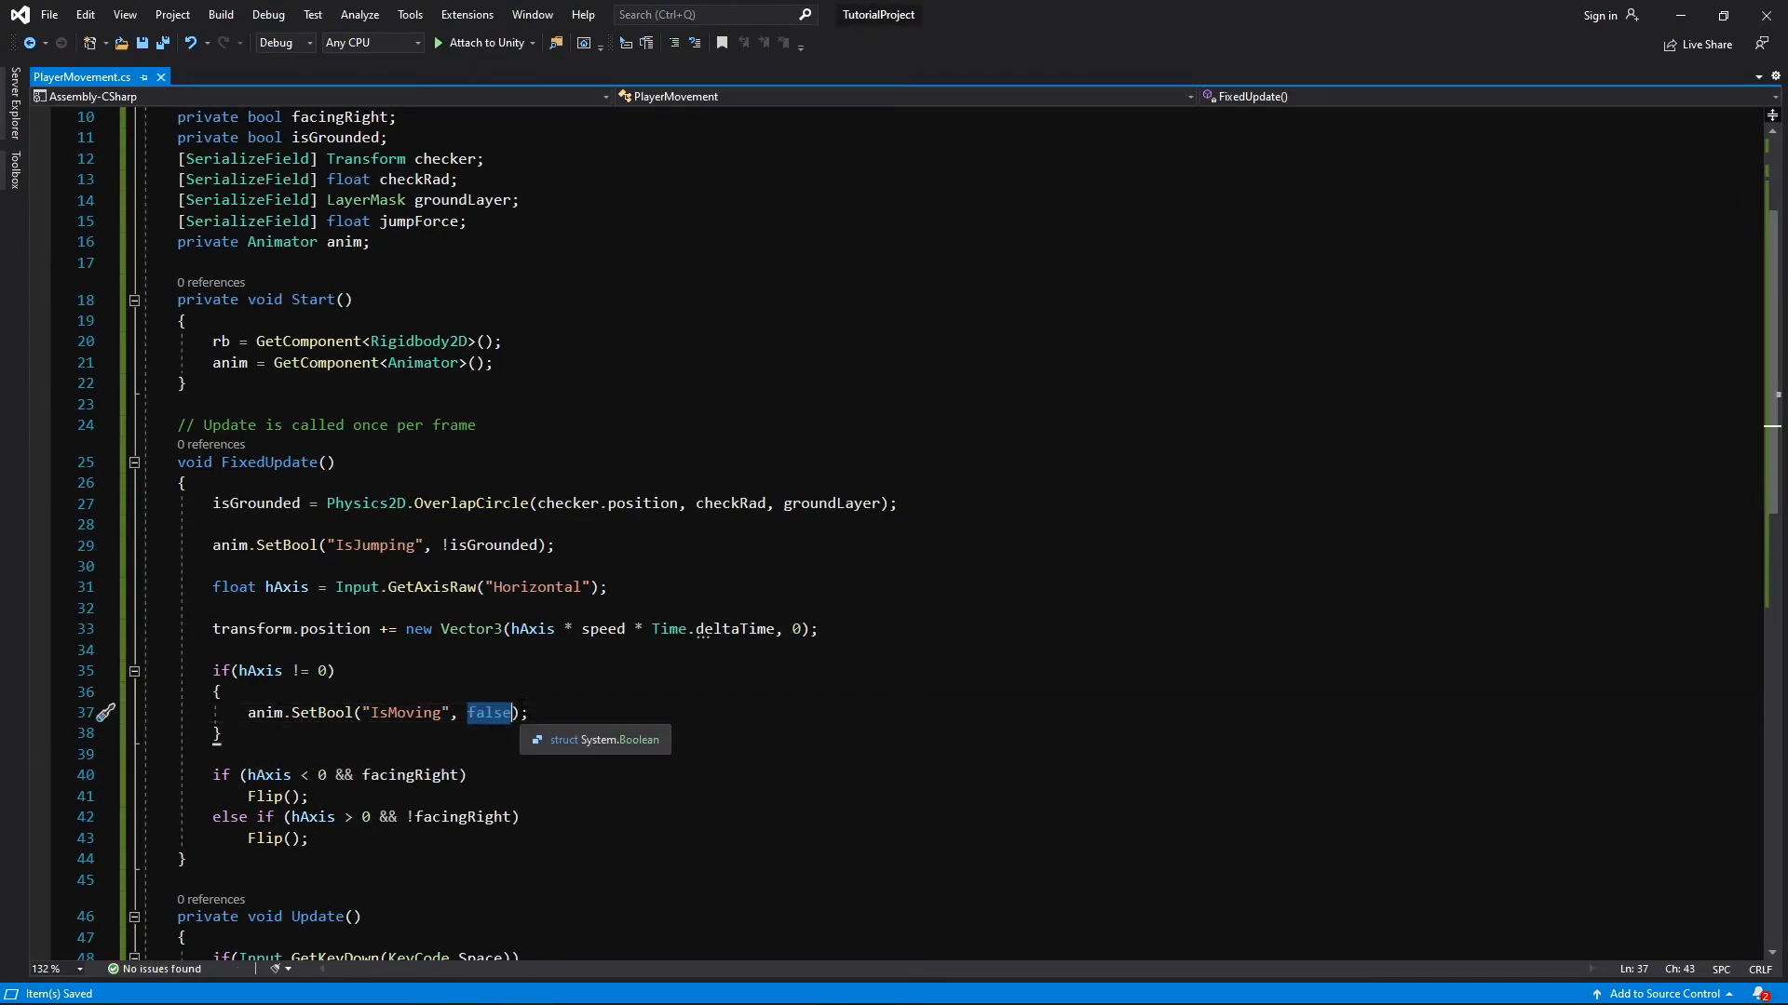
{"action": "key", "text": "BackSpace"}
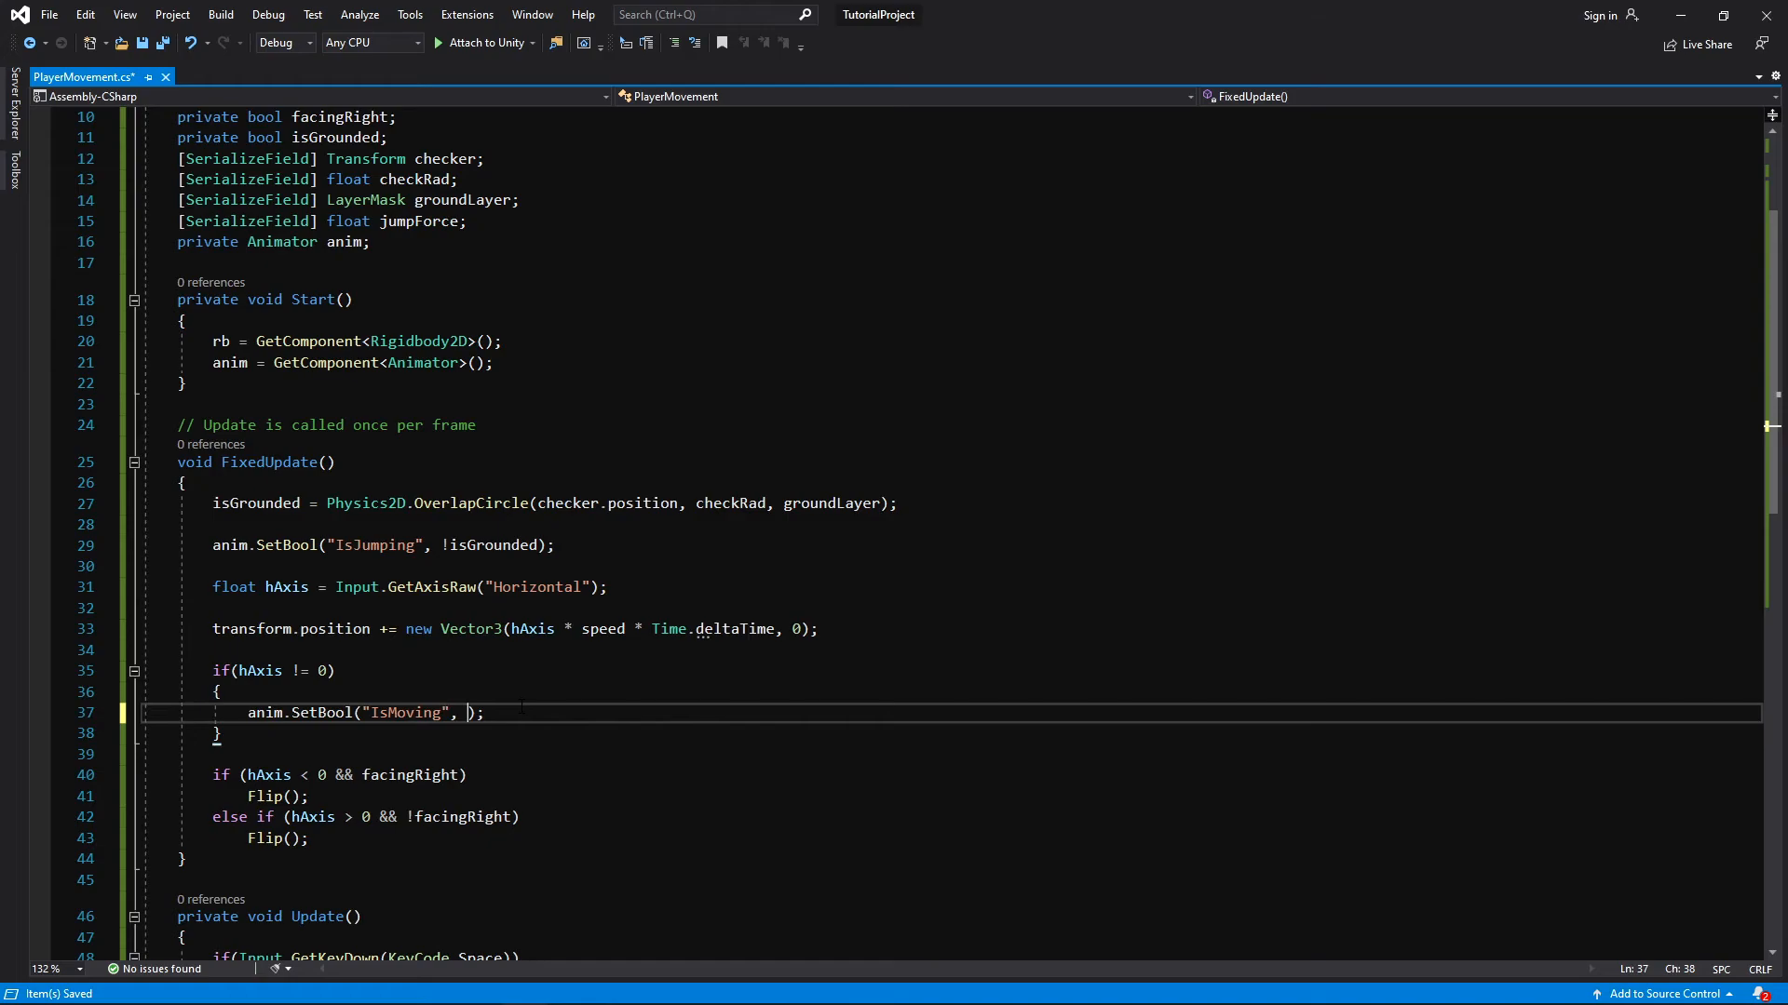
{"action": "type", "text": "true"}
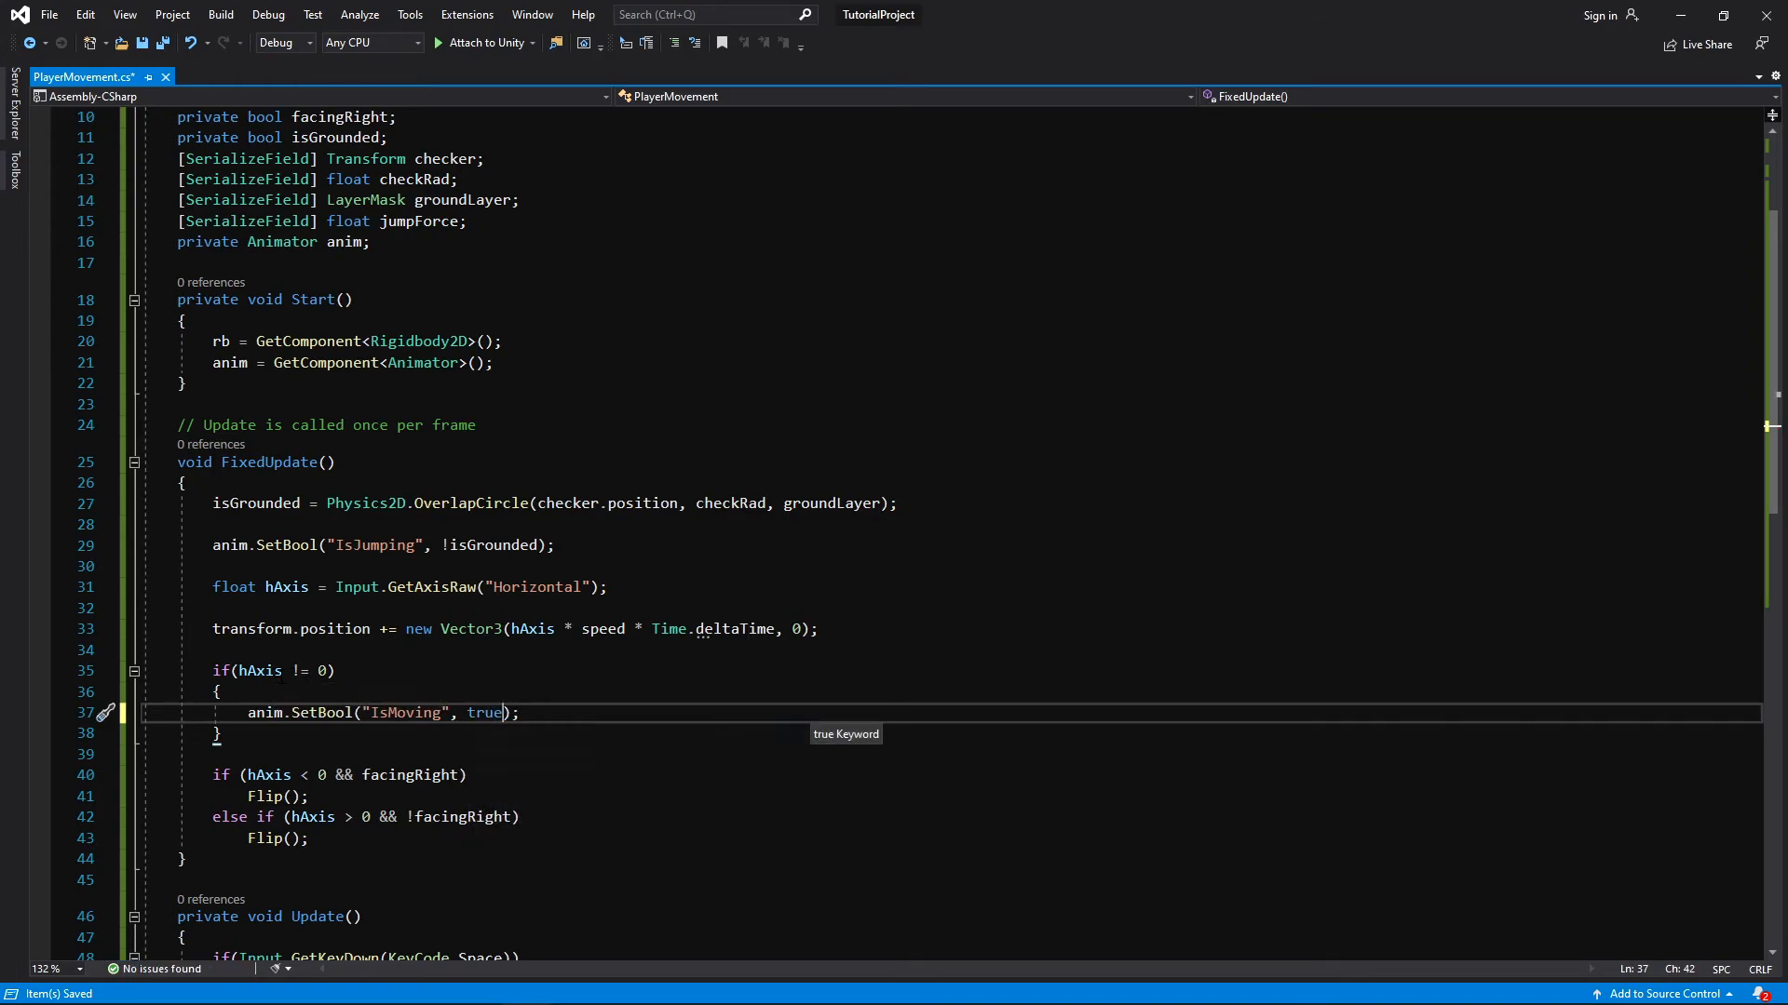
Step: Add an empty else block with braces directly after the if(hAxis != 0) block
{"action": "left_click_drag", "start_coordinate": [290, 672], "coordinate": [311, 673]}
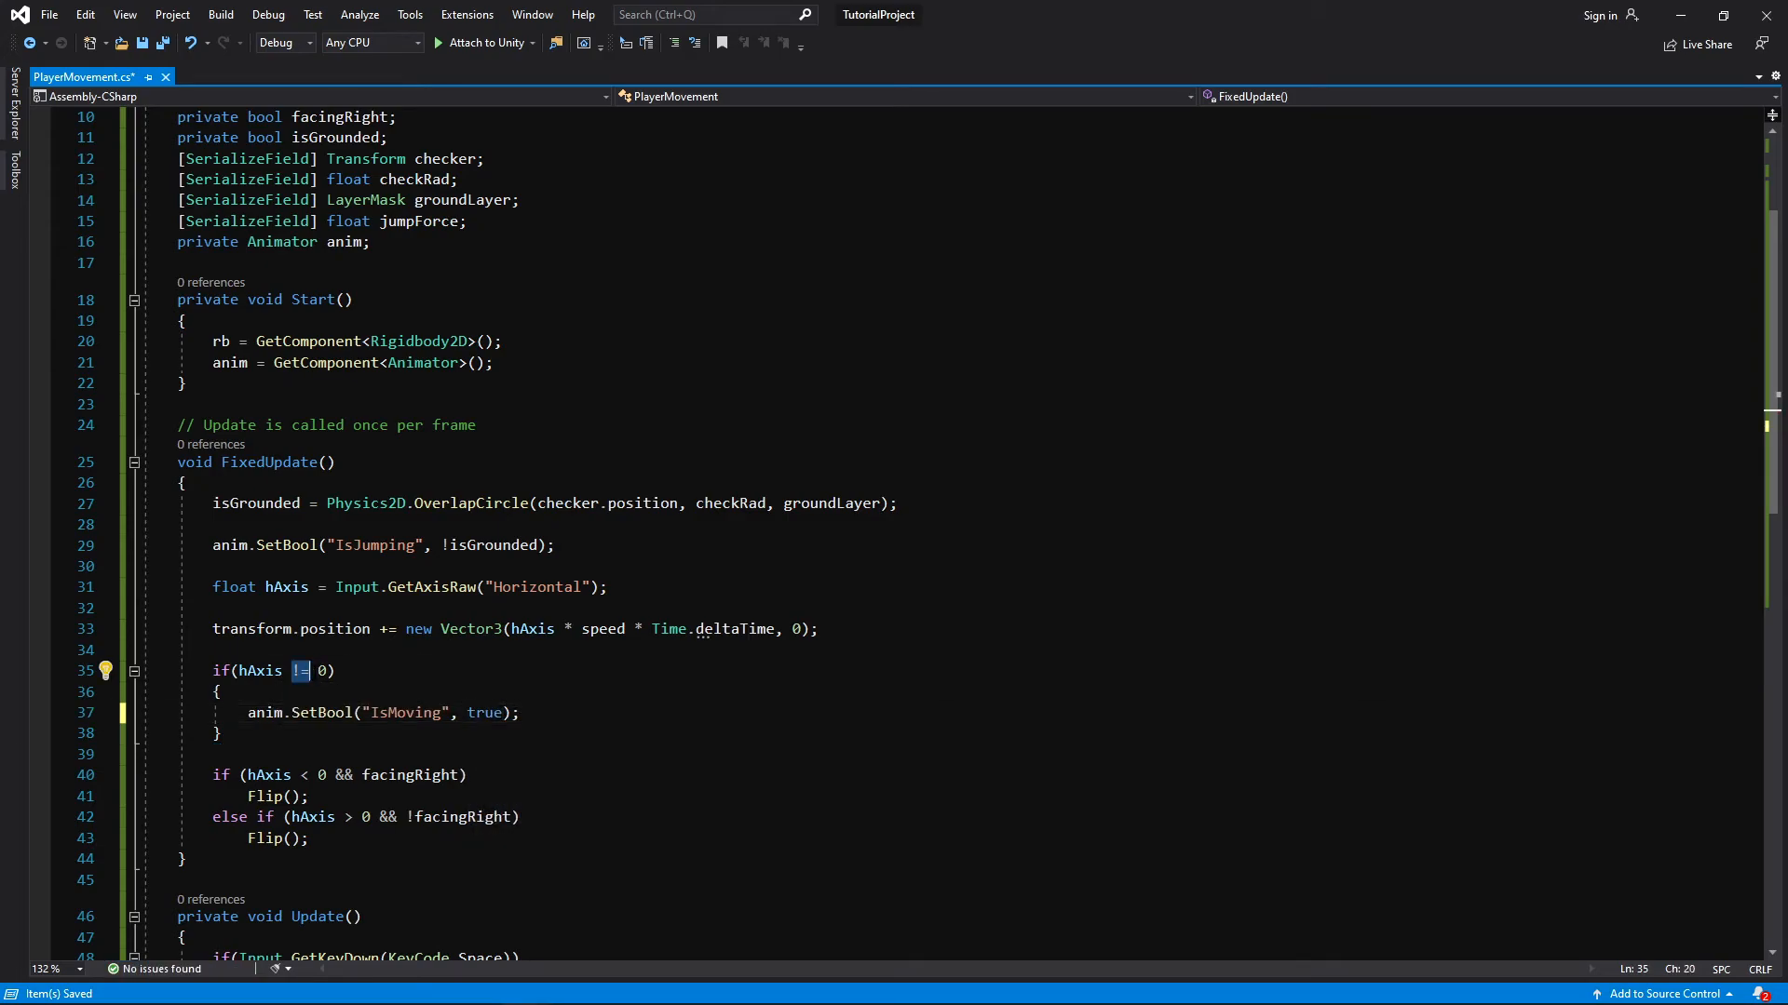
{"action": "left_click", "coordinate": [557, 734]}
{"action": "key", "text": "Return"}
{"action": "type", "text": "e"}
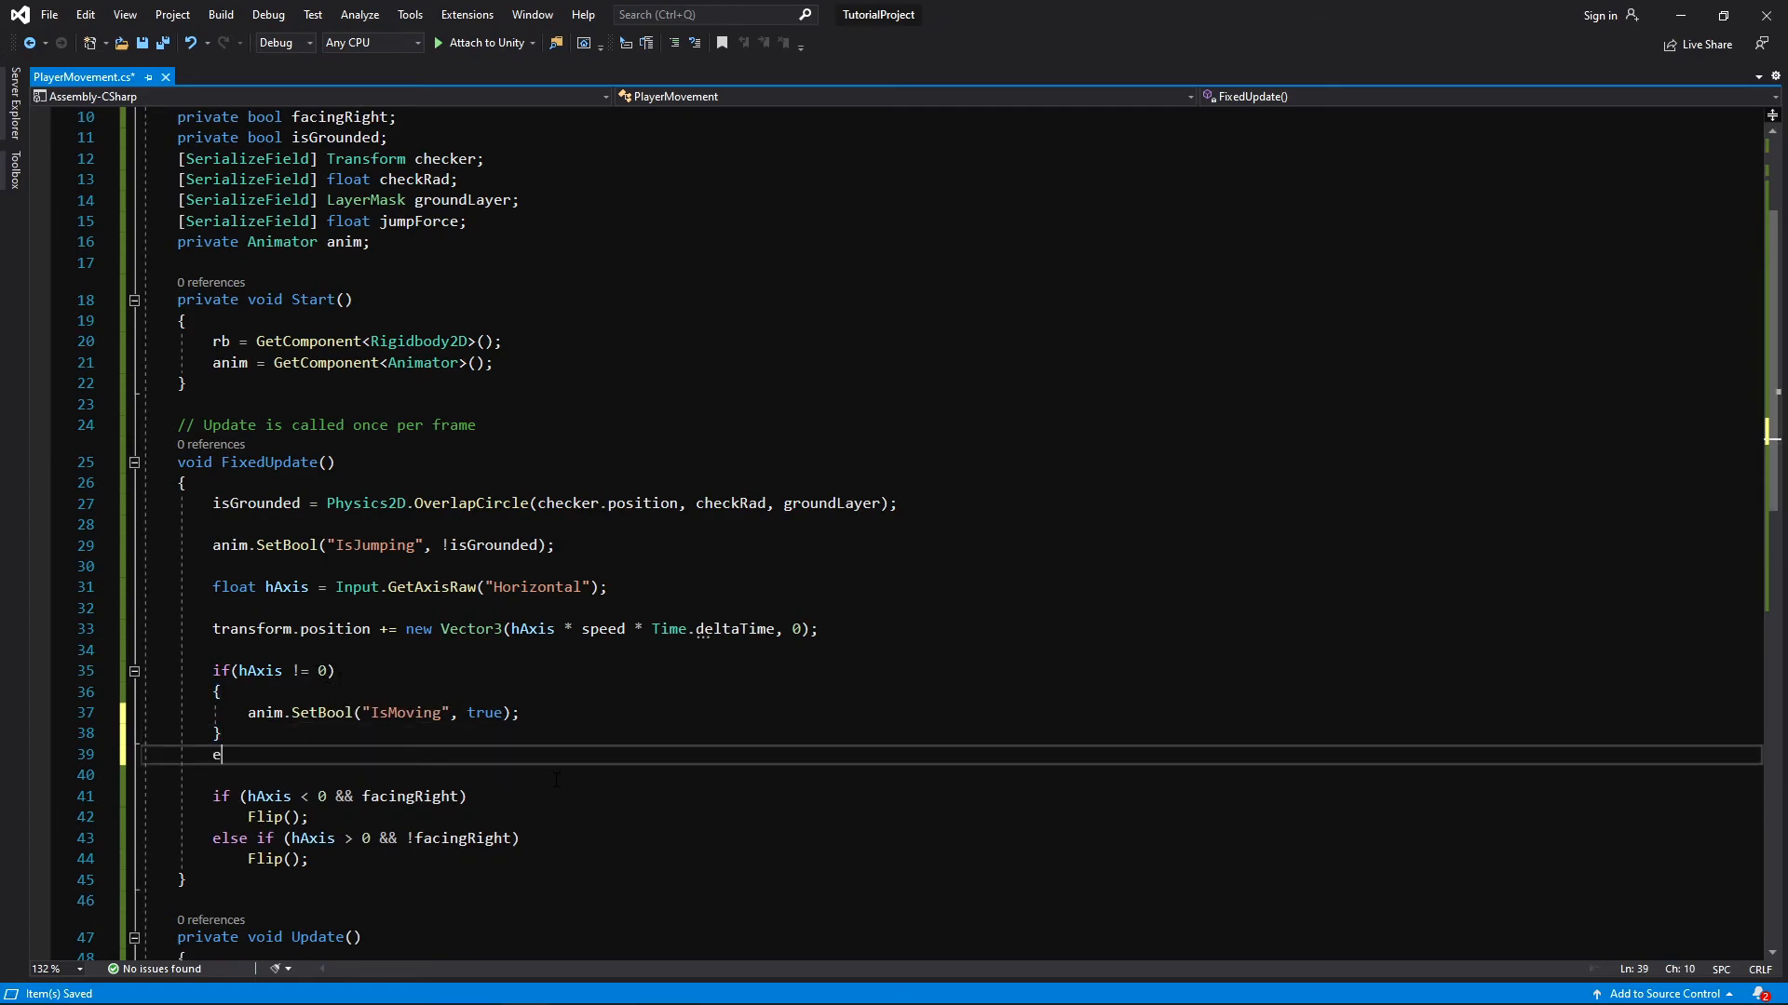
{"action": "type", "text": "lse {"}
{"action": "key", "text": "Return"}
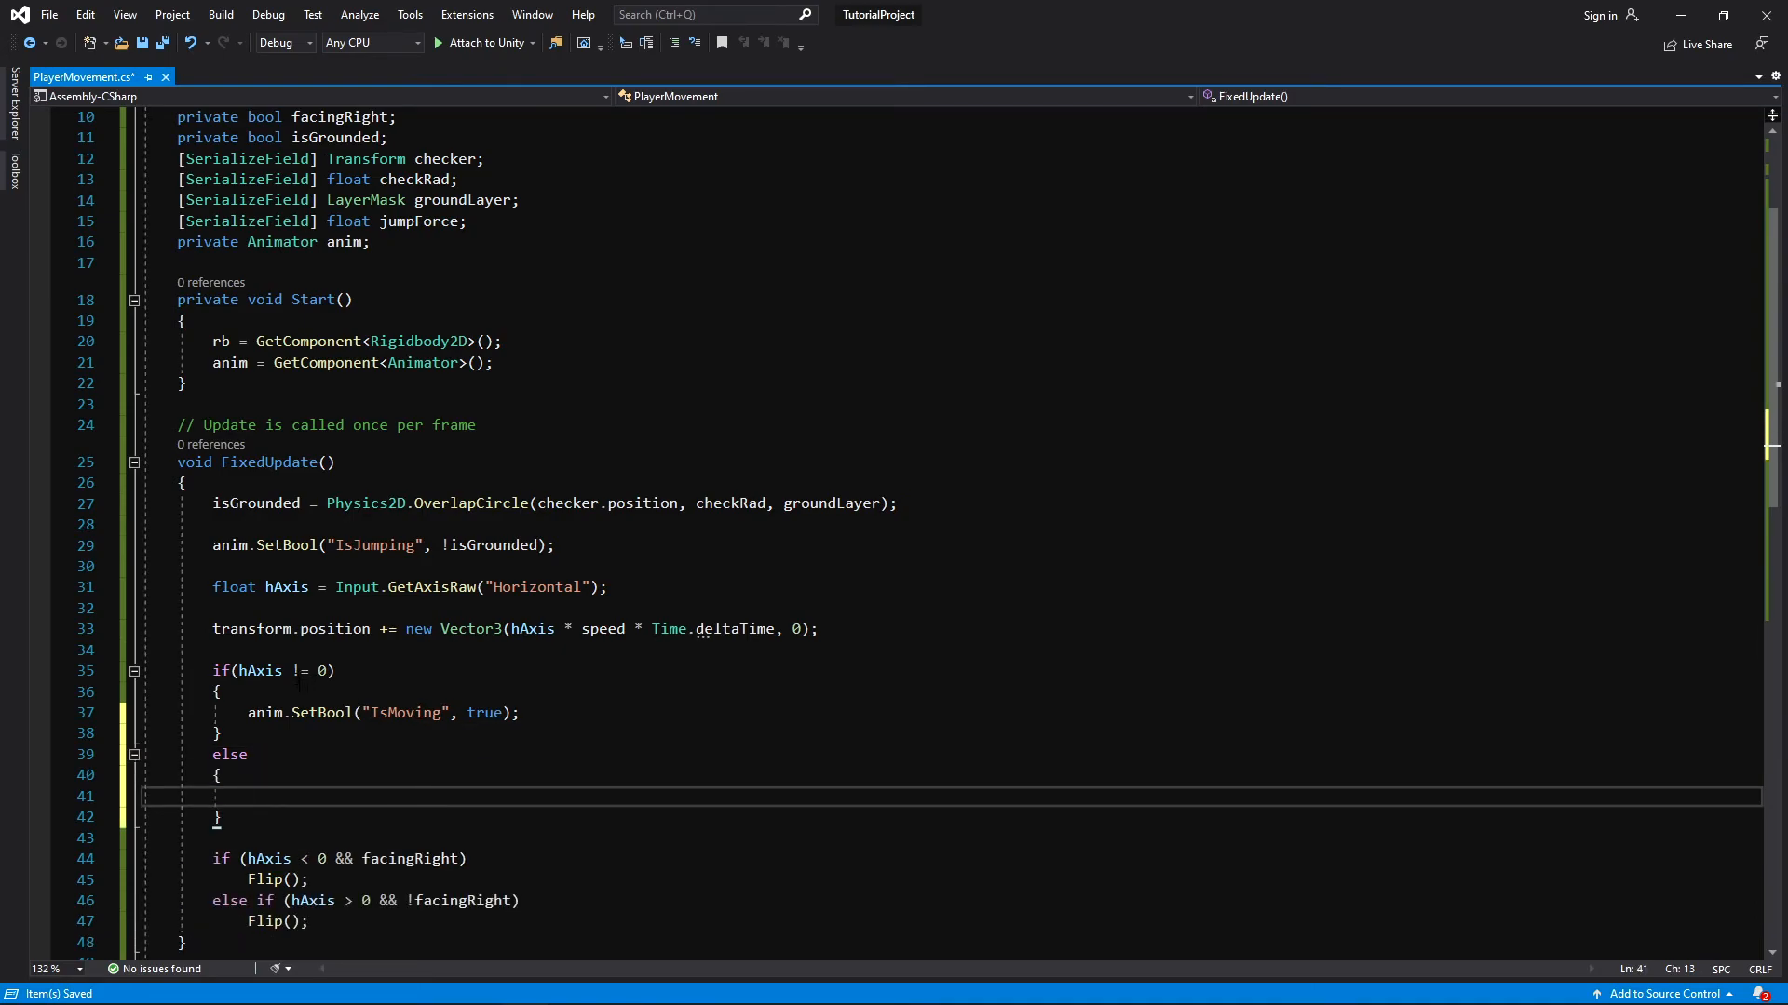
Step: Copy the IsMoving SetBool line into the else block, set its value to false, and save the script
{"action": "left_click_drag", "start_coordinate": [521, 715], "coordinate": [247, 715]}
{"action": "key", "text": "ctrl+c"}
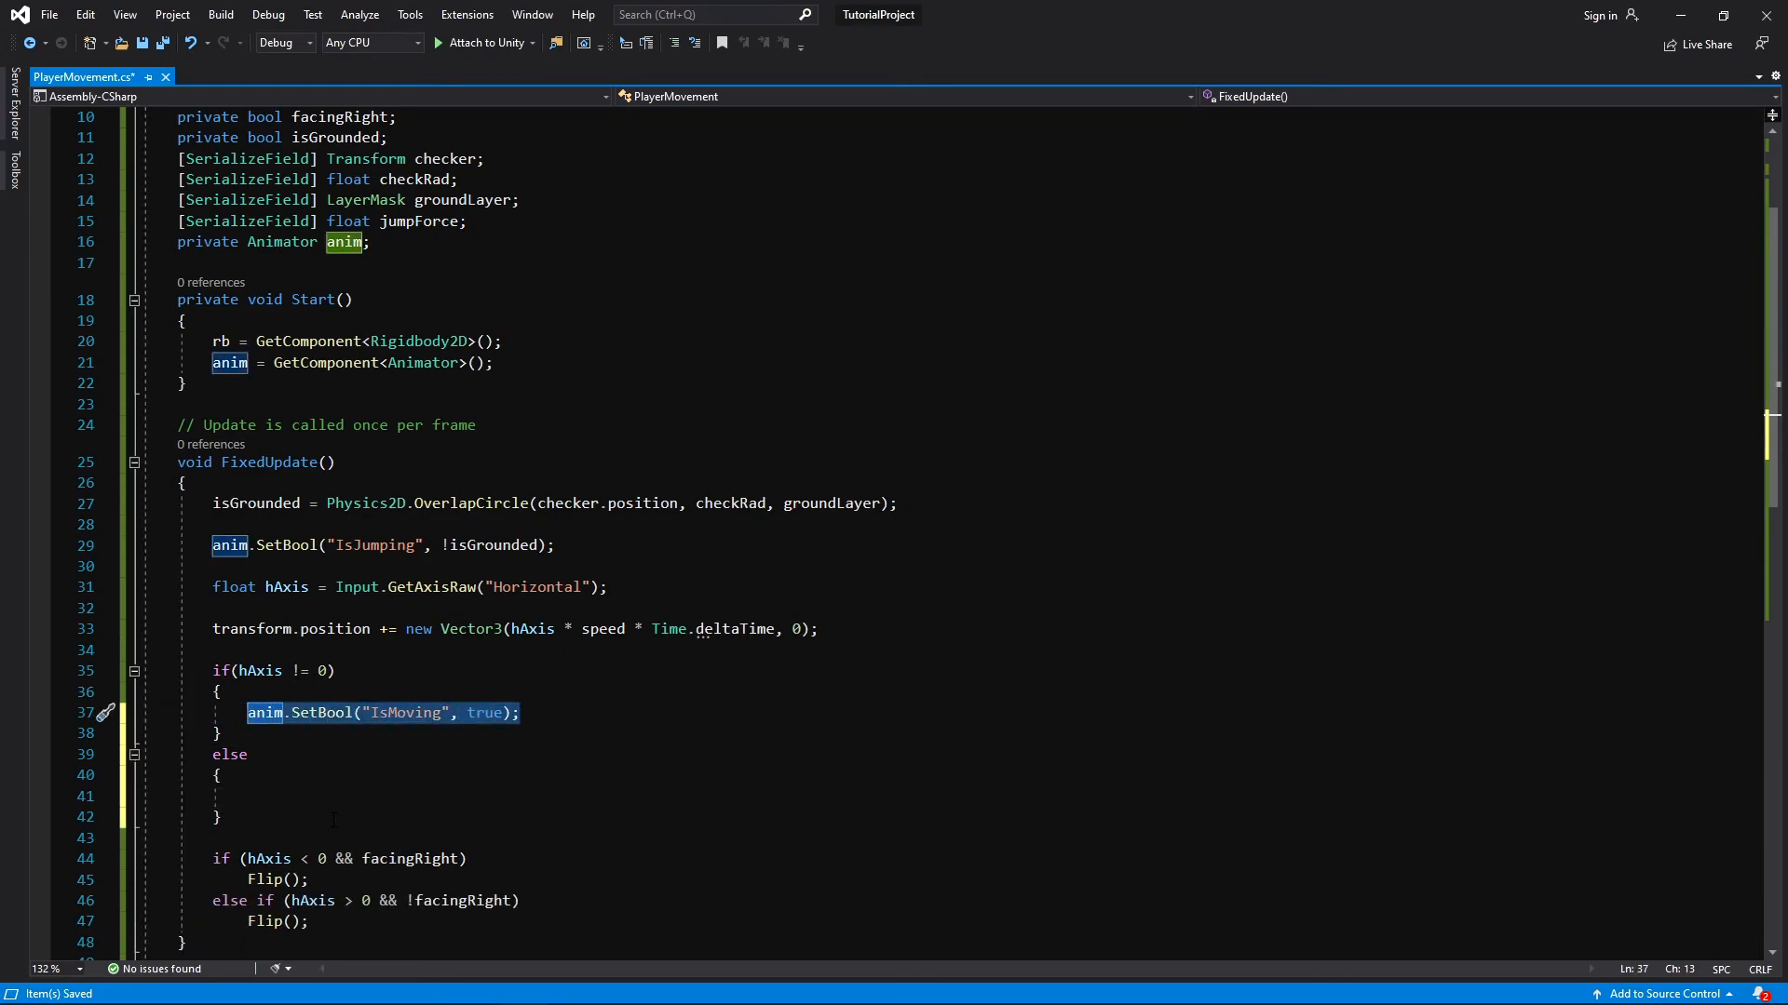
{"action": "left_click", "coordinate": [378, 799]}
{"action": "key", "text": "ctrl+v"}
{"action": "double_click", "coordinate": [503, 801]}
{"action": "type", "text": "false"}
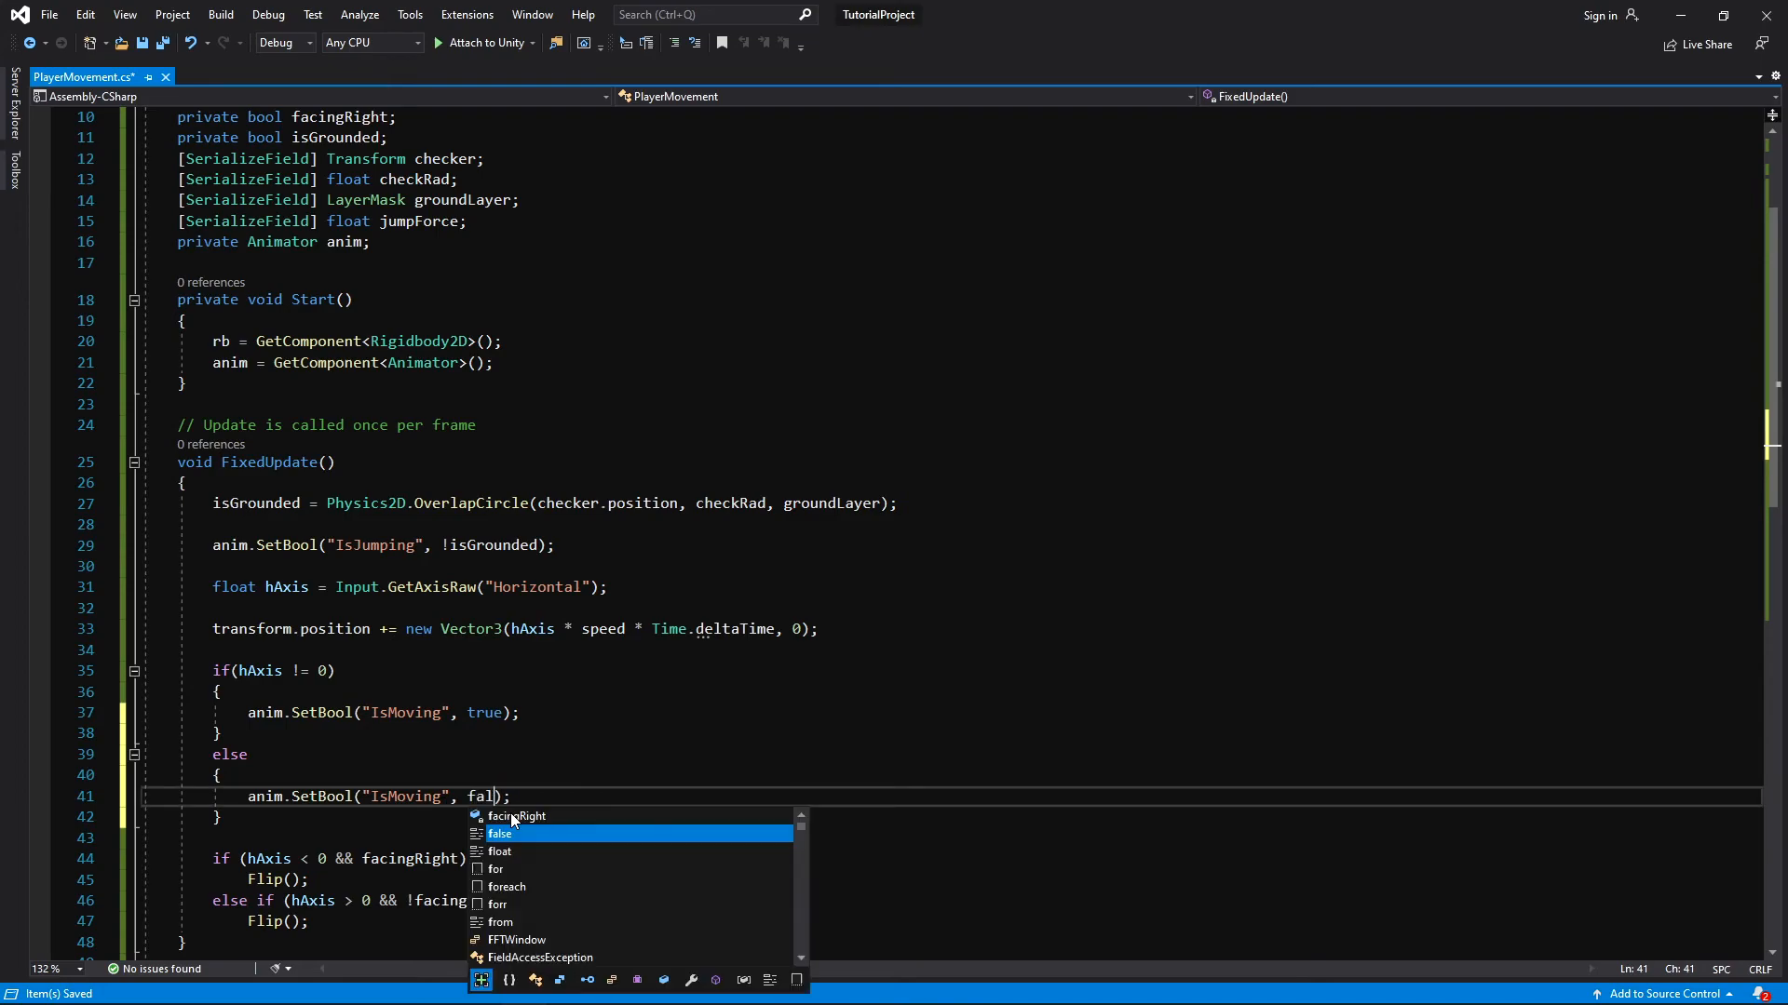
{"action": "key", "text": "ctrl+s"}
Step: Switch to Unity and play the scene, running both ways and jumping to test the Player's idle, run and jump animations
{"action": "double_click", "coordinate": [1053, 14]}
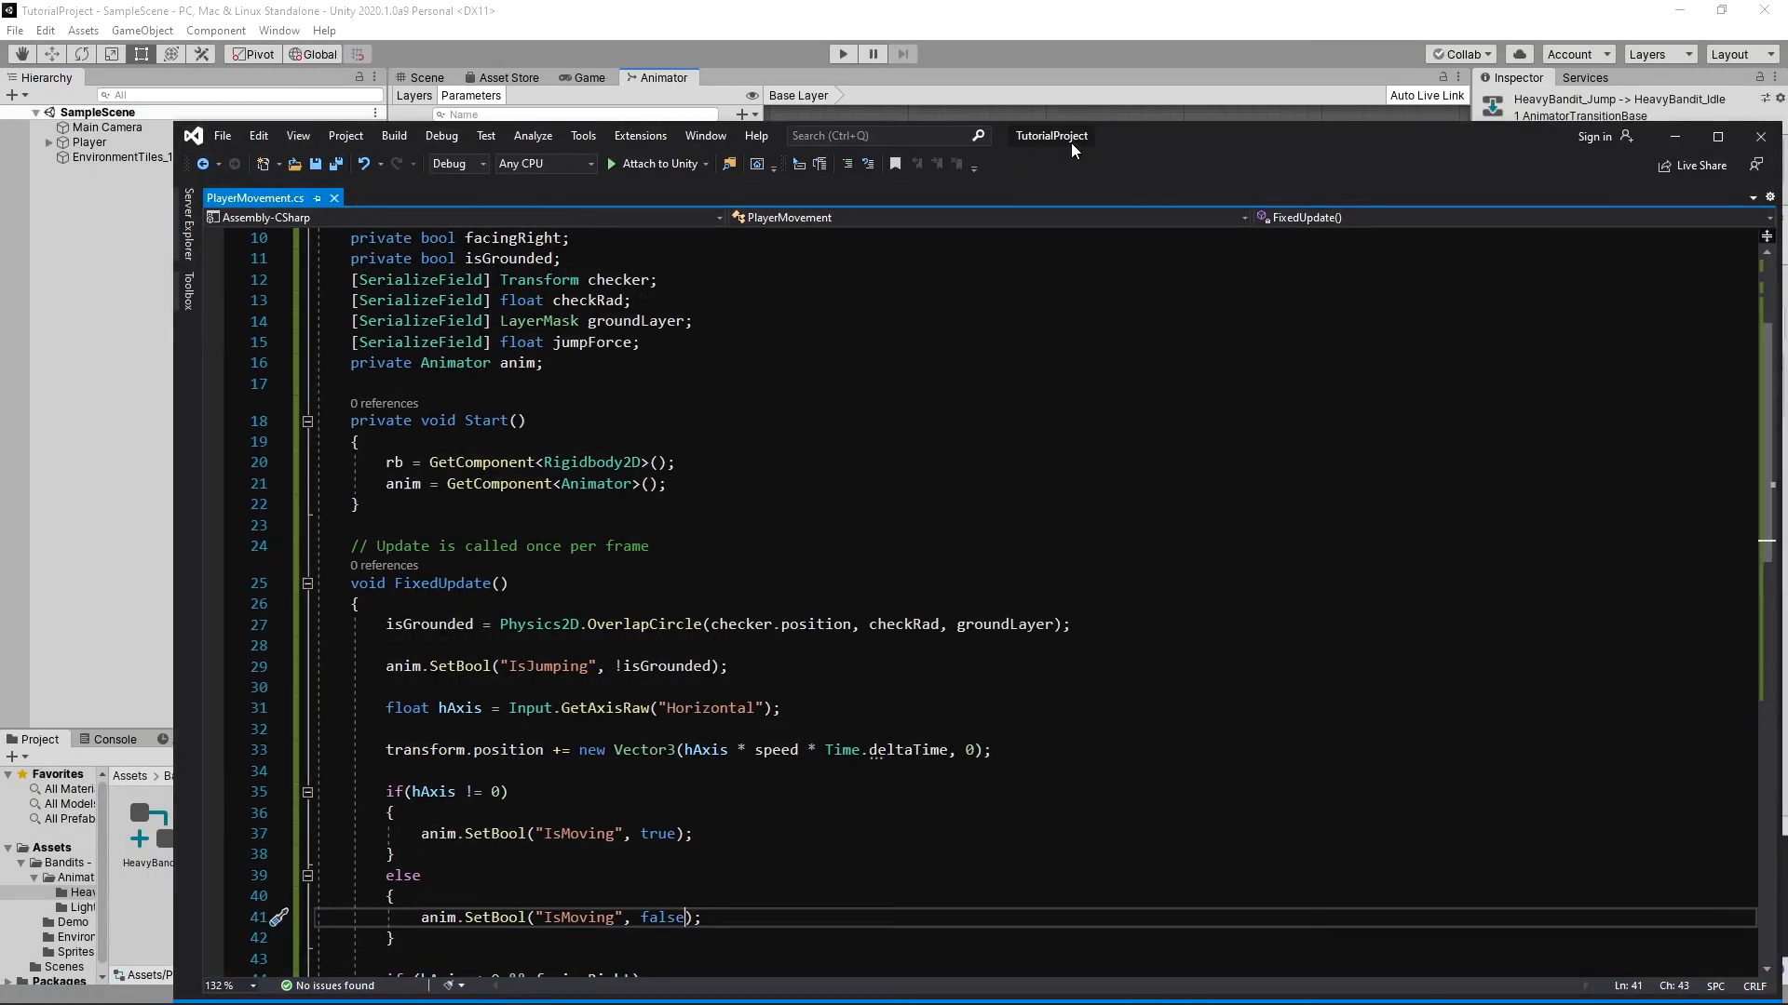
{"action": "left_click", "coordinate": [849, 46]}
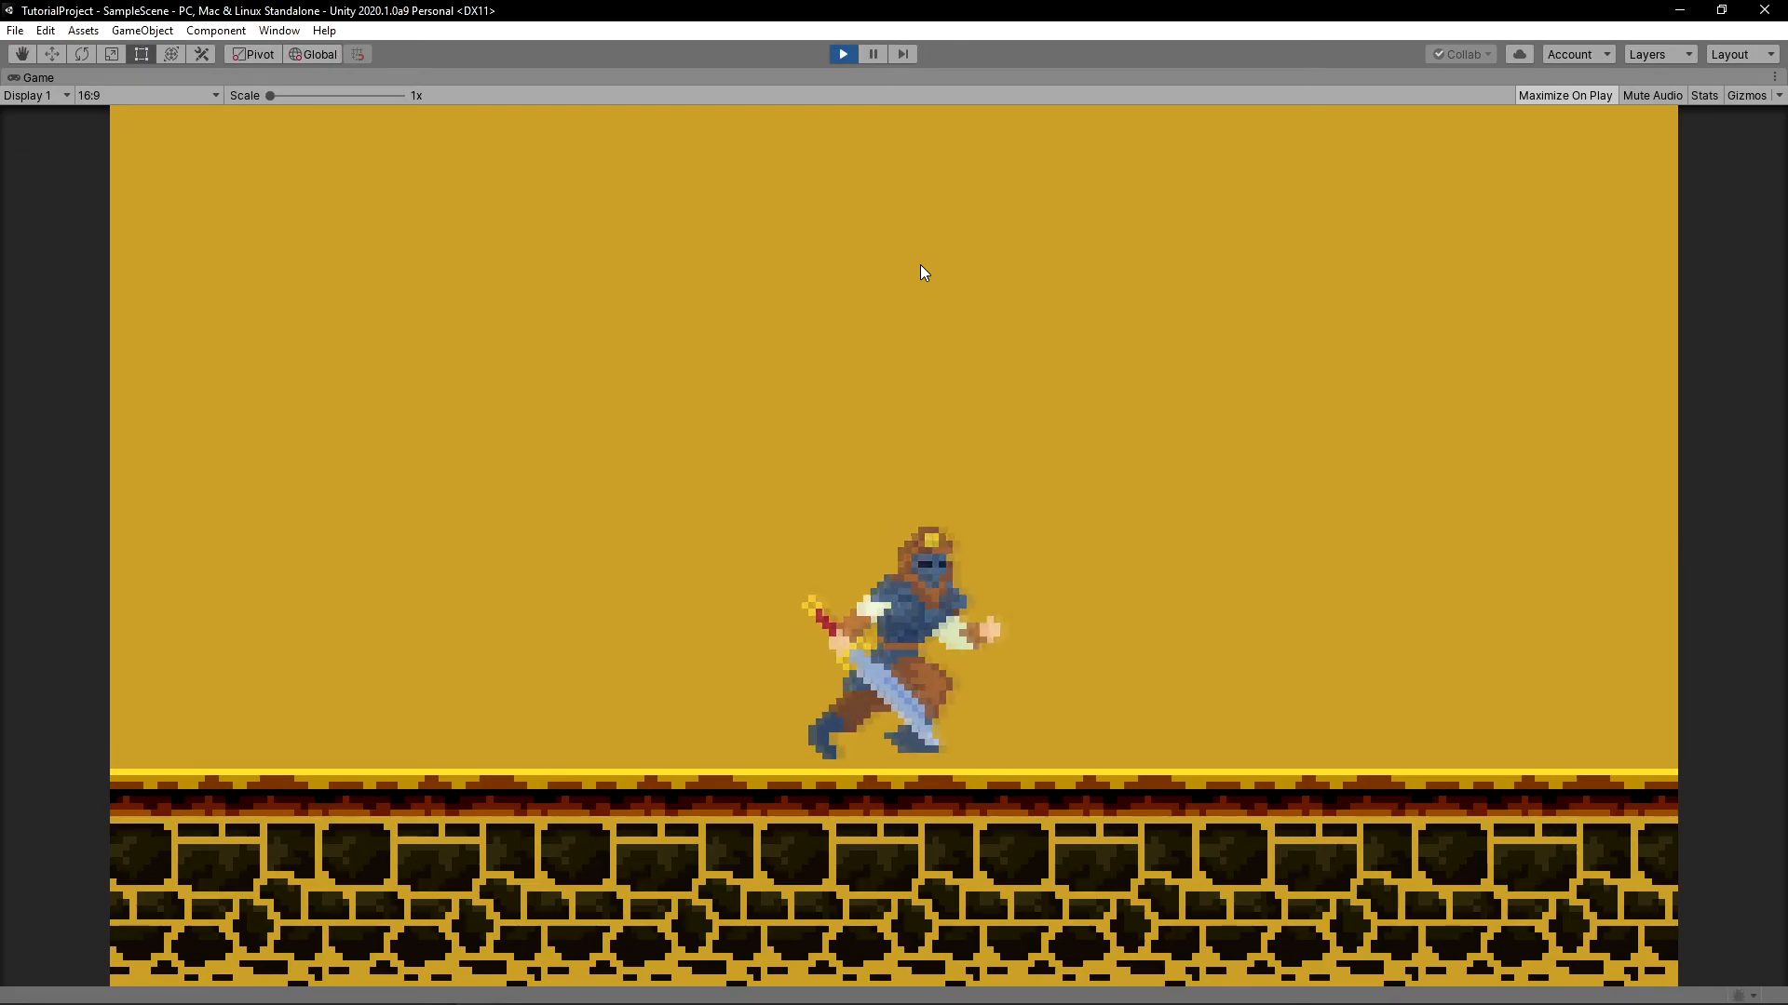
{"action": "key", "text": "a"}
{"action": "key", "text": "space"}
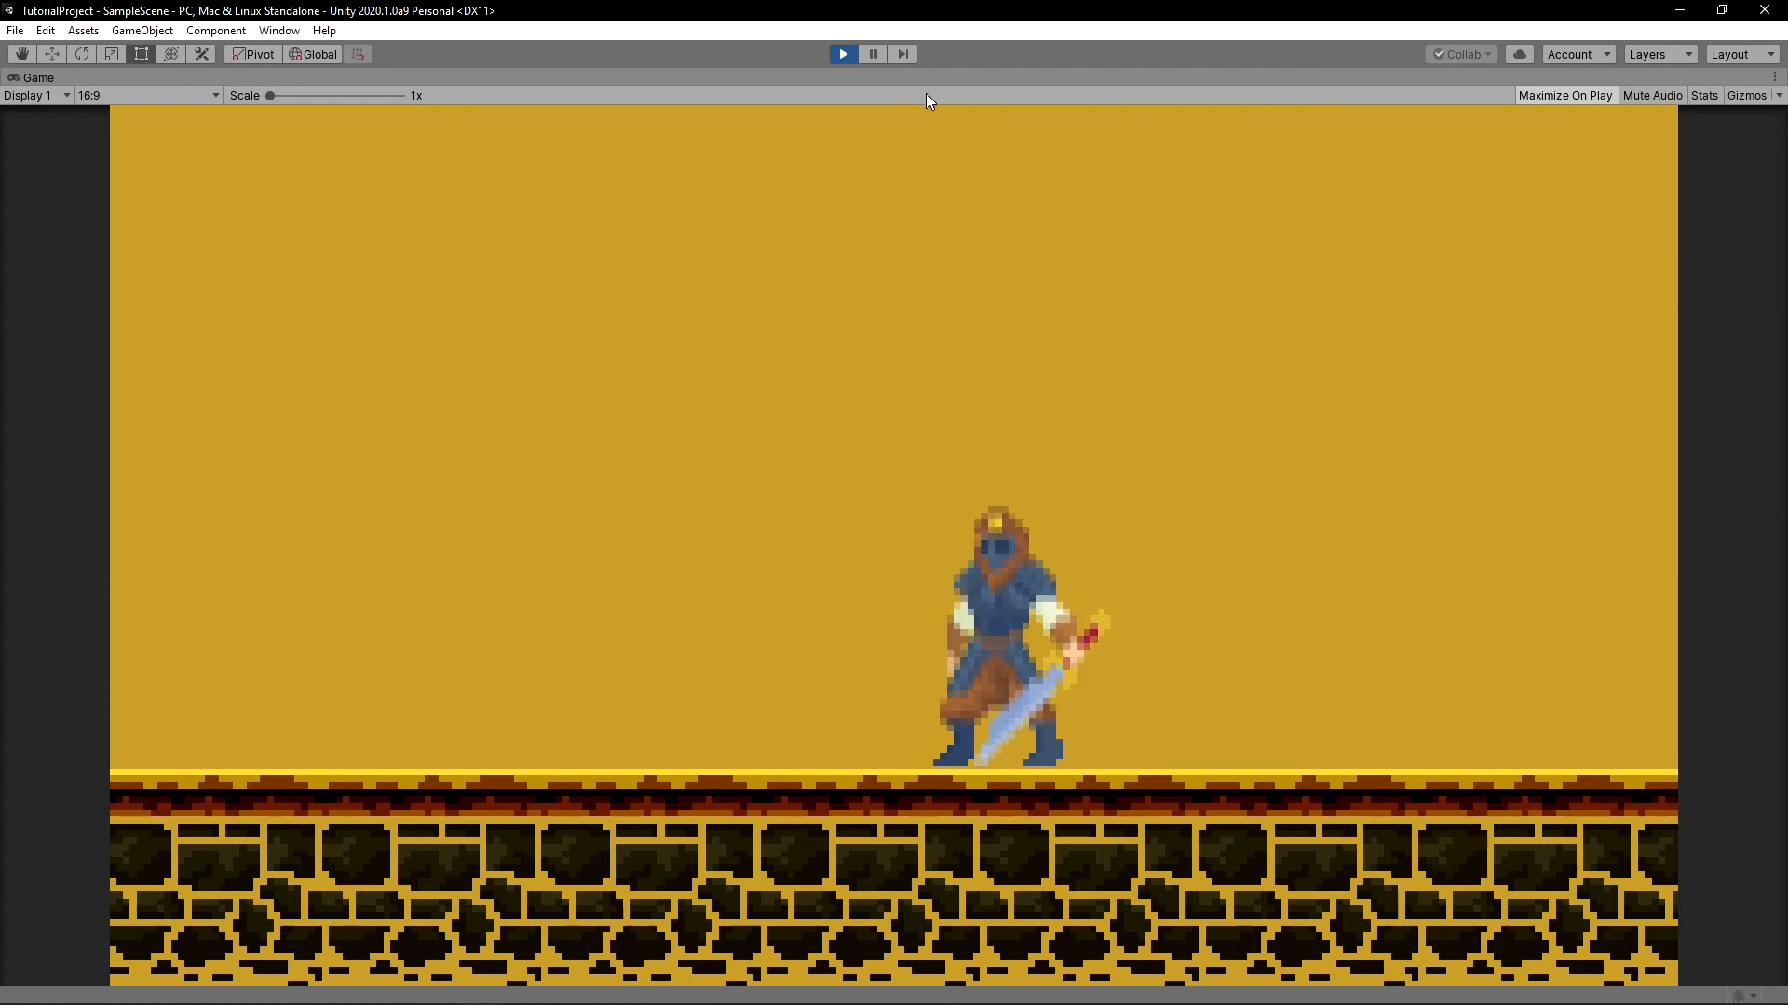
{"action": "key", "text": "a"}
{"action": "key", "text": "a"}
{"action": "key", "text": "d"}
{"action": "key", "text": "a"}
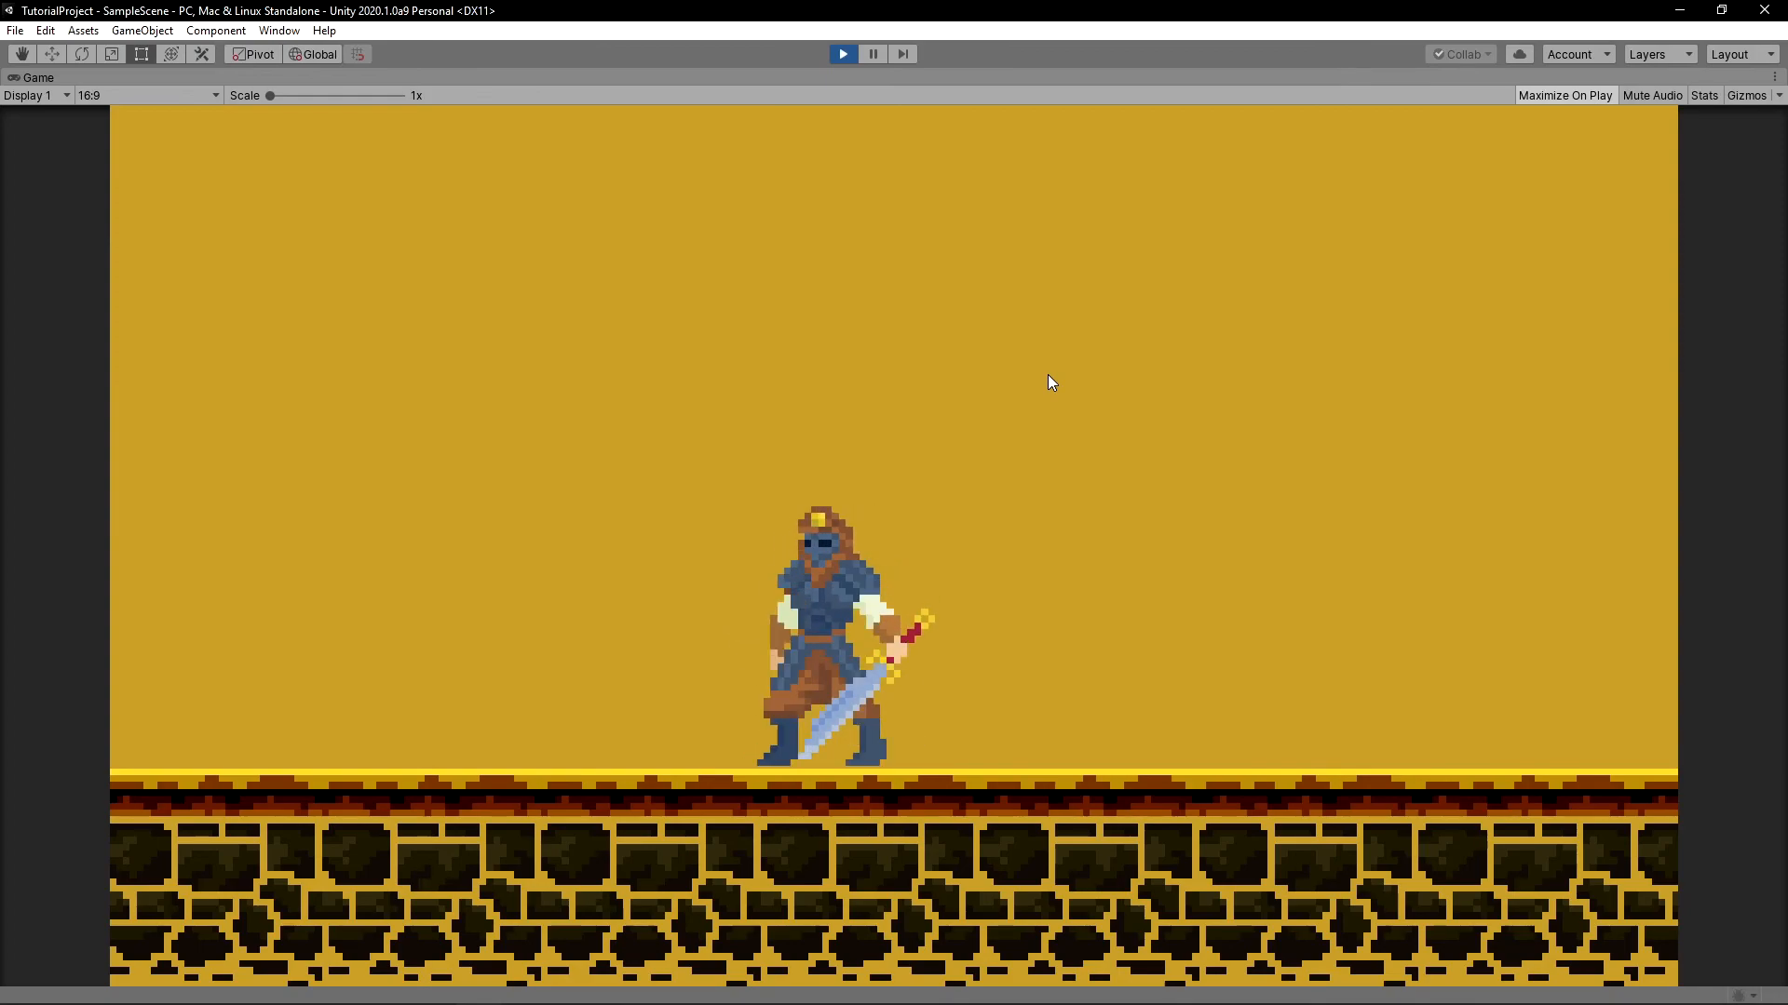